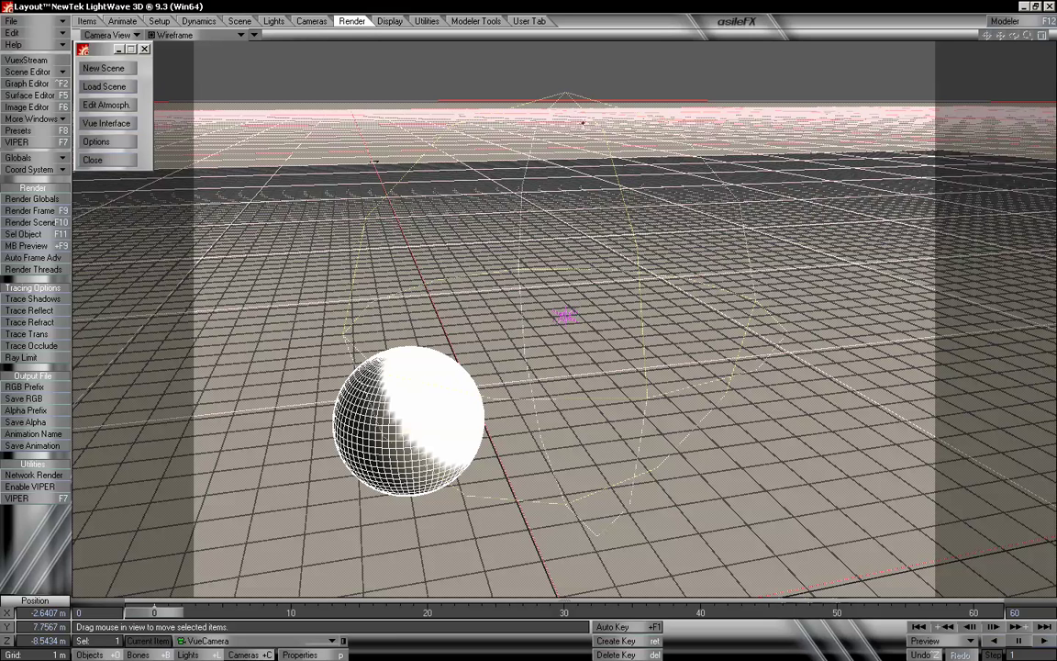
# Clear the current LightWave scene without saving it.
pyautogui.click(11, 20)
pyautogui.click(145, 115)
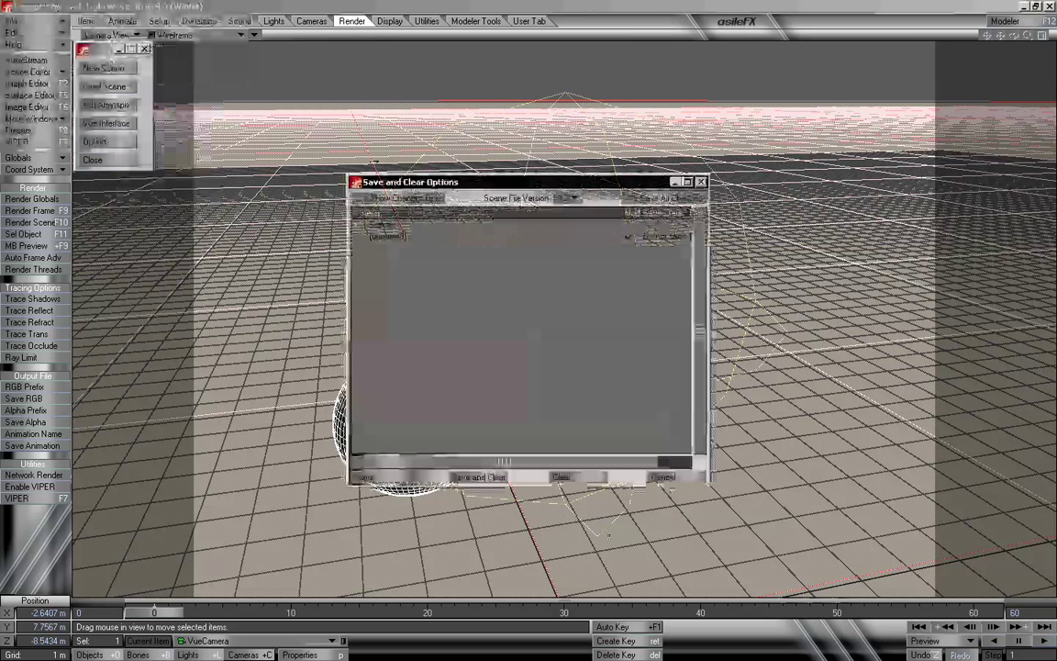
pyautogui.click(562, 477)
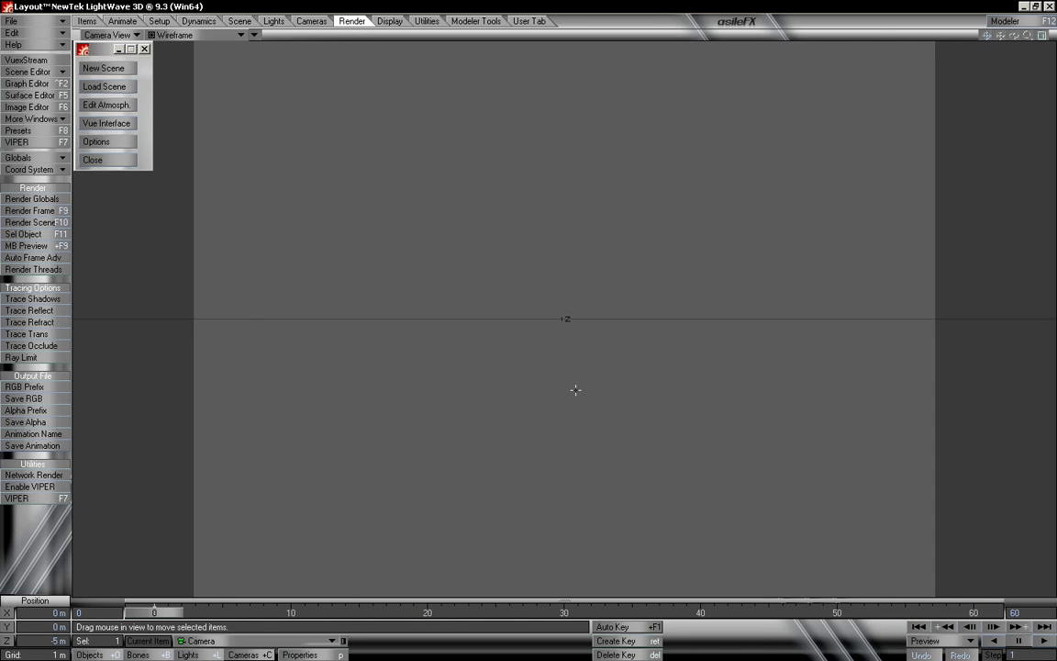
# Create a new Vue scene with the Default Spectral Sunshine atmosphere, keeping LightWave's default light and camera.
pyautogui.moveTo(562, 412); pyautogui.dragTo(562, 322, button='right')
pyautogui.moveTo(562, 322); pyautogui.dragTo(556, 393)
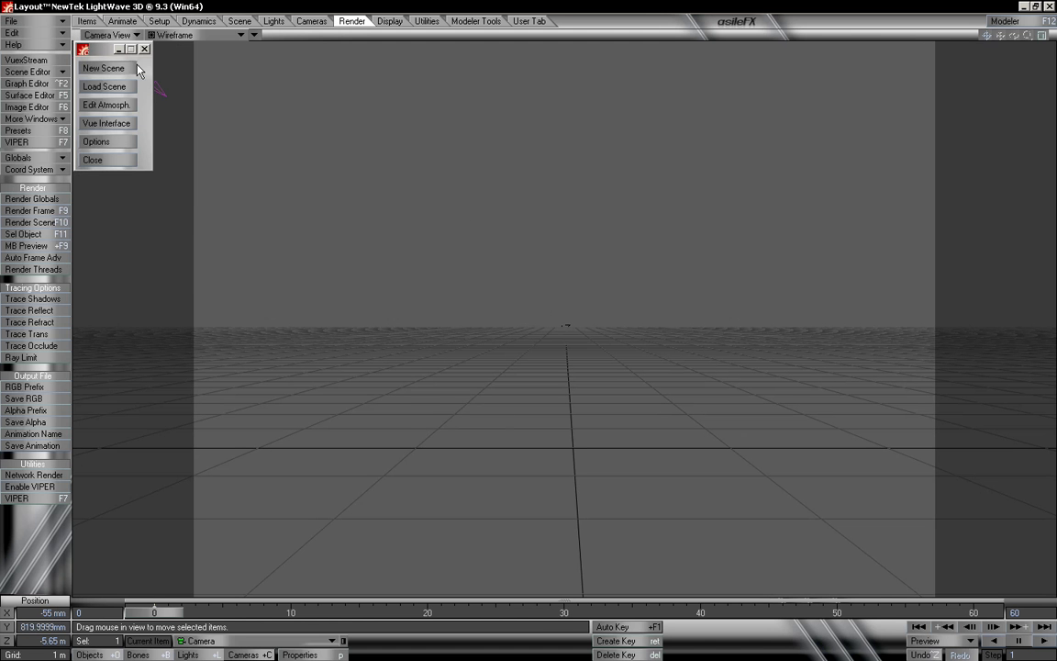
pyautogui.click(106, 104)
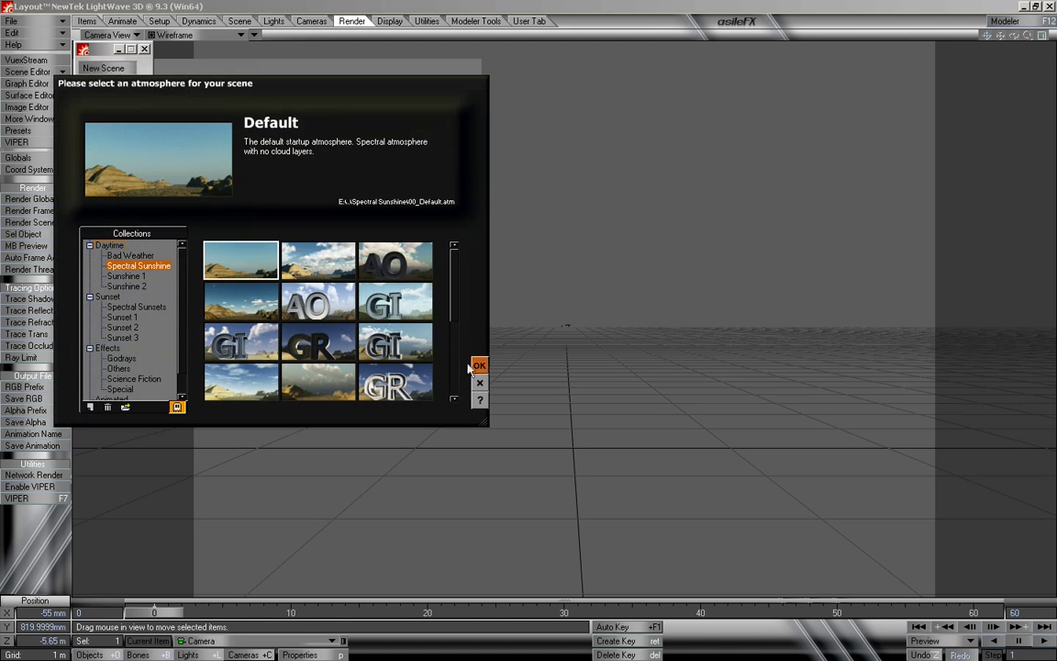
pyautogui.click(479, 365)
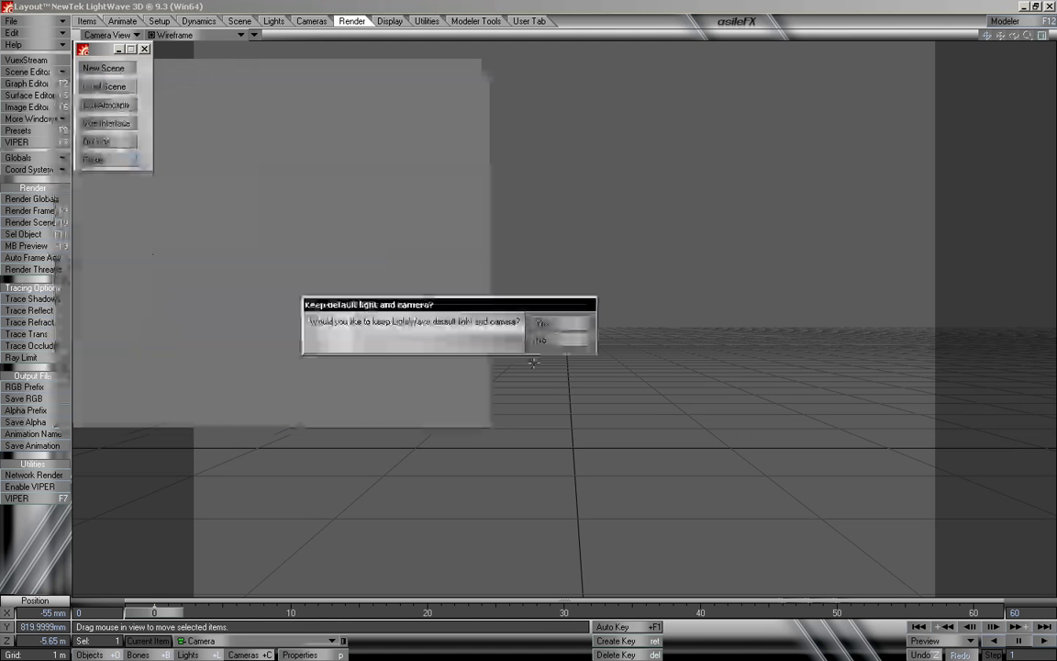
pyautogui.click(562, 324)
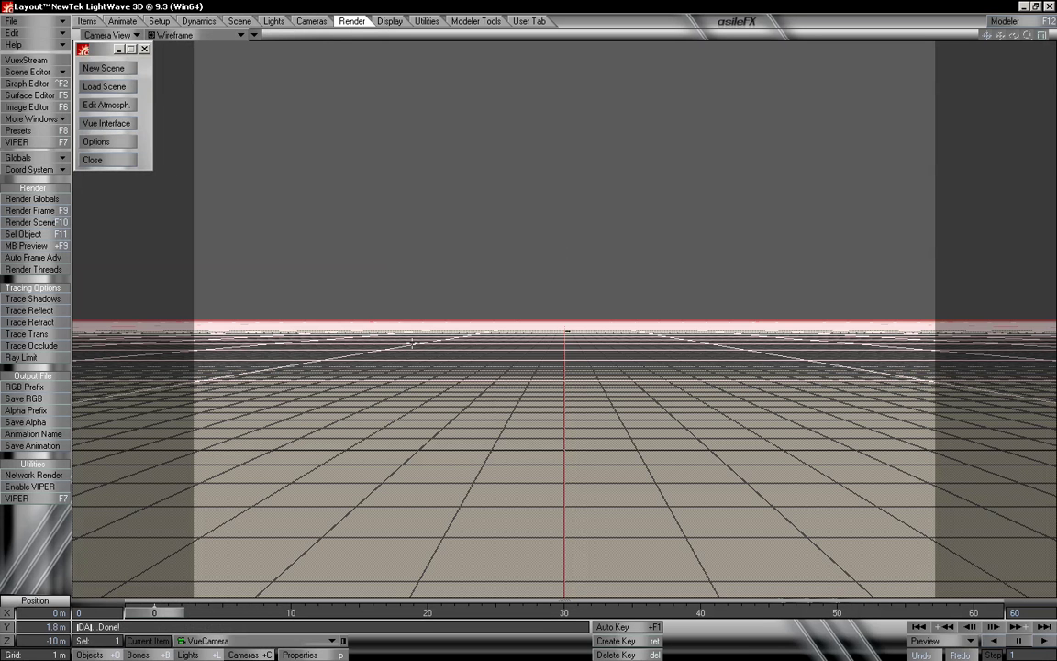
# Load the sphere object and raise it to about 2.37 m in Y, displaying the camera view as Shaded Solid.
pyautogui.click(87, 22)
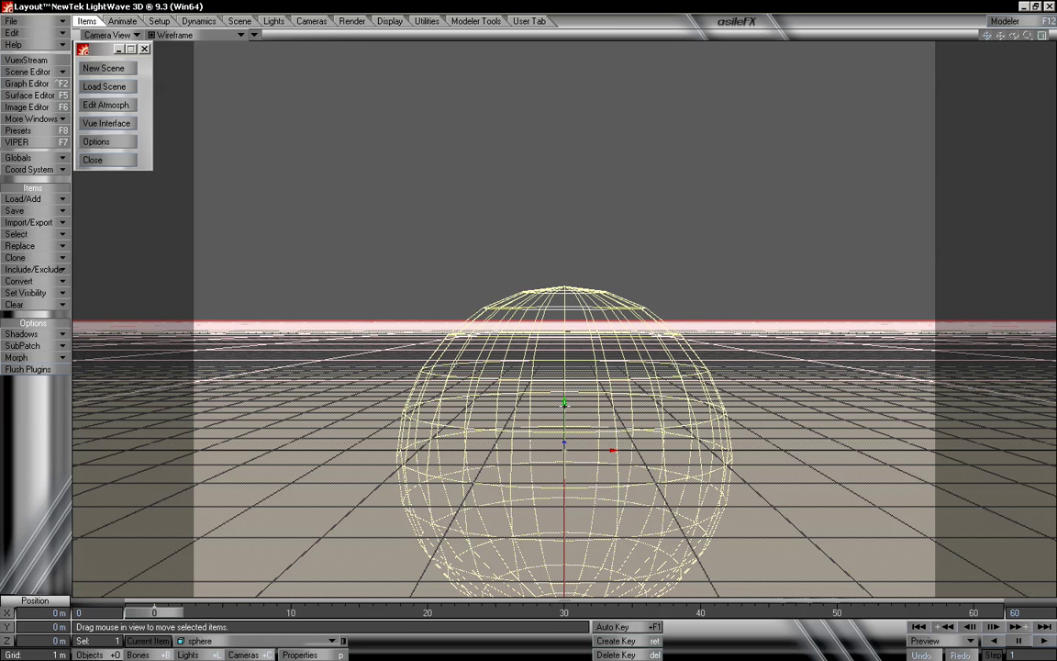
pyautogui.moveTo(566, 456); pyautogui.dragTo(565, 280)
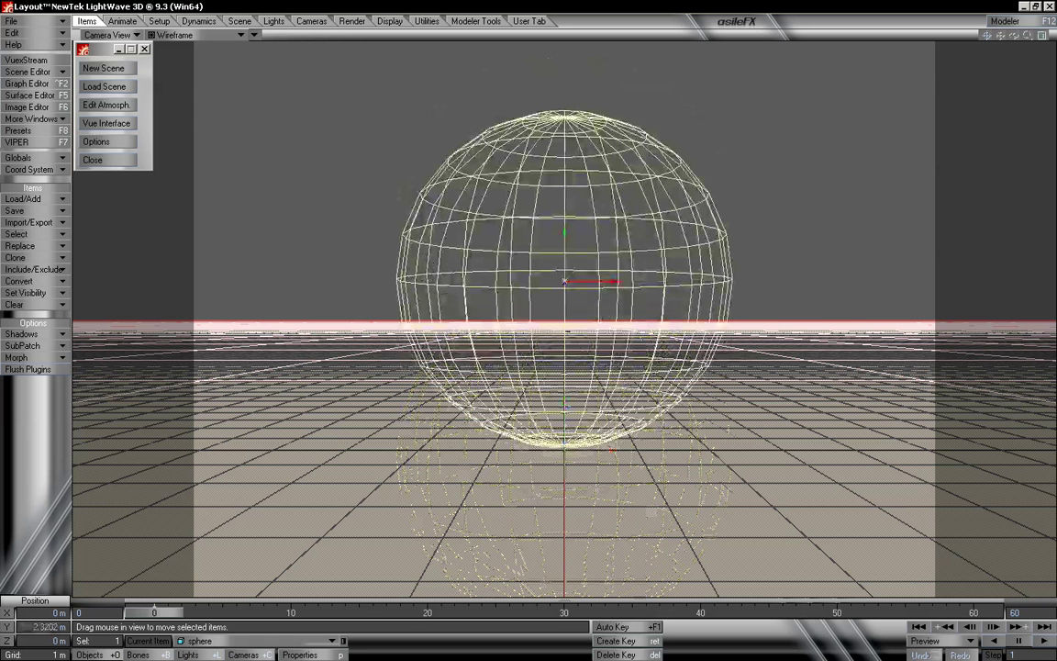
pyautogui.click(179, 35)
pyautogui.click(194, 58)
pyautogui.moveTo(566, 244); pyautogui.dragTo(566, 239)
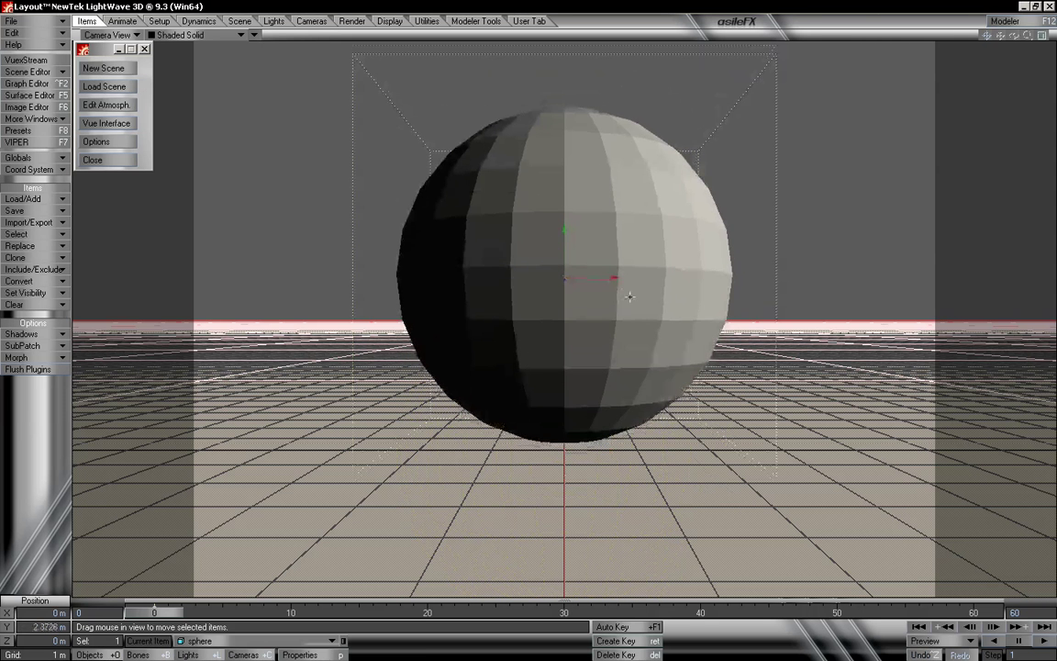
# Scale the sphere down and reposition it at about X -1.98 m, Y 0.89 m.
pyautogui.moveTo(614, 280); pyautogui.dragTo(462, 280)
pyautogui.hotkey('shift', 'h')
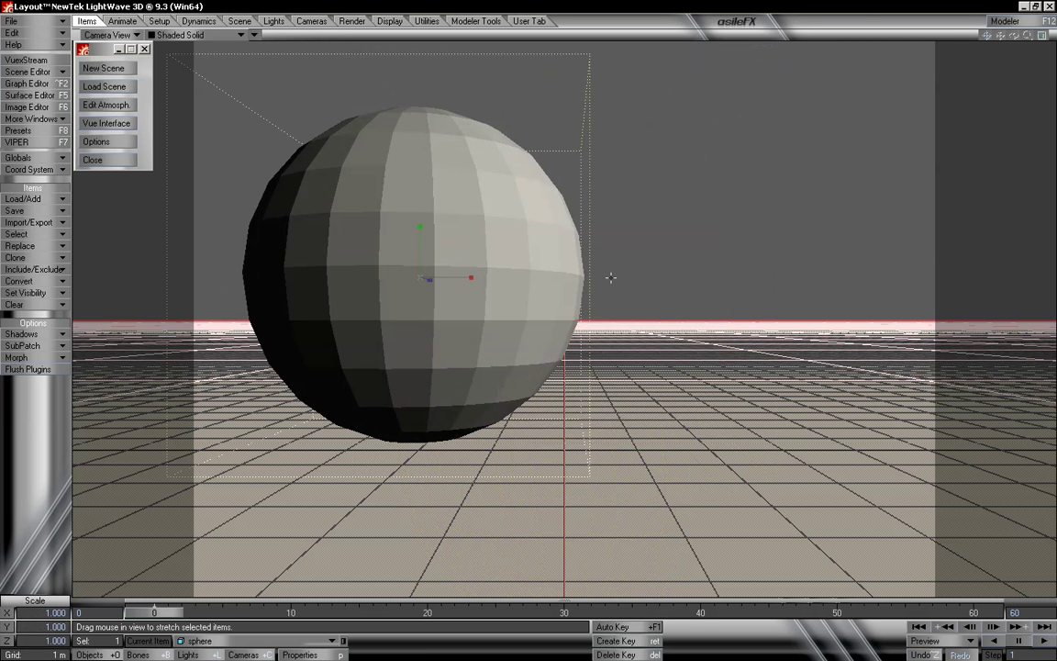
pyautogui.moveTo(546, 245); pyautogui.dragTo(464, 350)
pyautogui.press('y')
pyautogui.press('t')
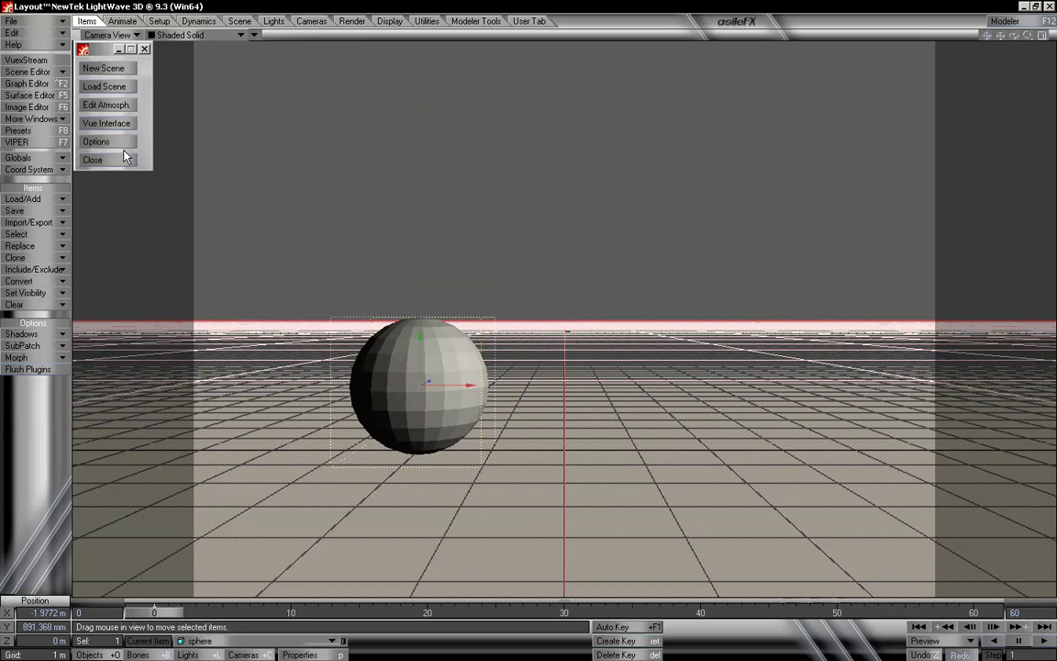
# Set the sphere surface's diffuse to 0% and adjust its reflection.
pyautogui.click(30, 96)
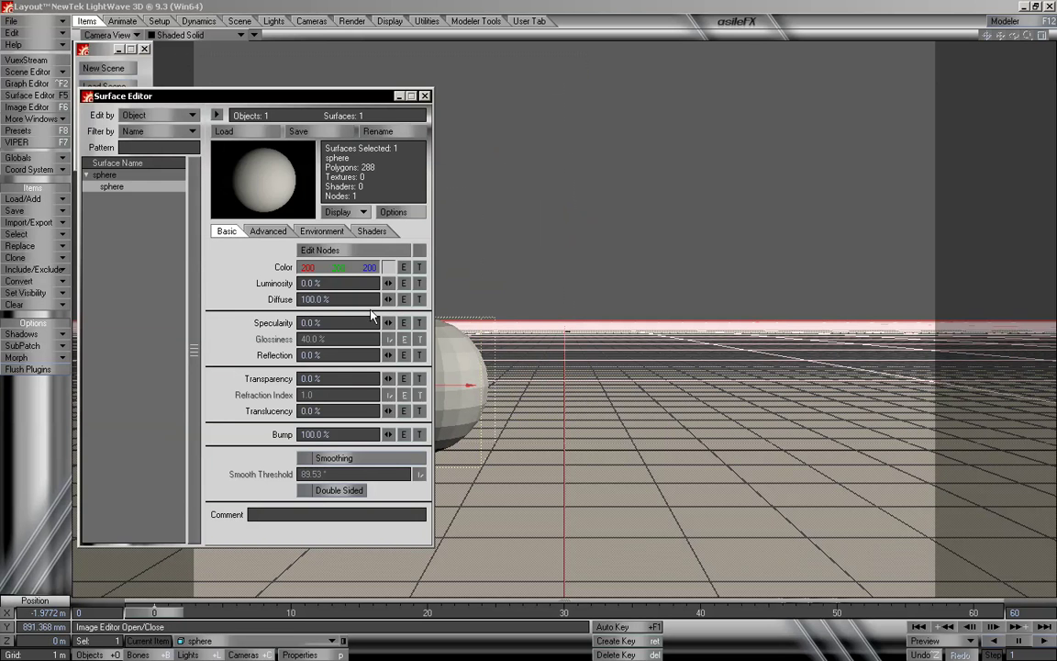
pyautogui.moveTo(389, 303)
pyautogui.mouseDown()
pyautogui.moveTo(348, 302)
pyautogui.moveTo(392, 307)
pyautogui.mouseUp()
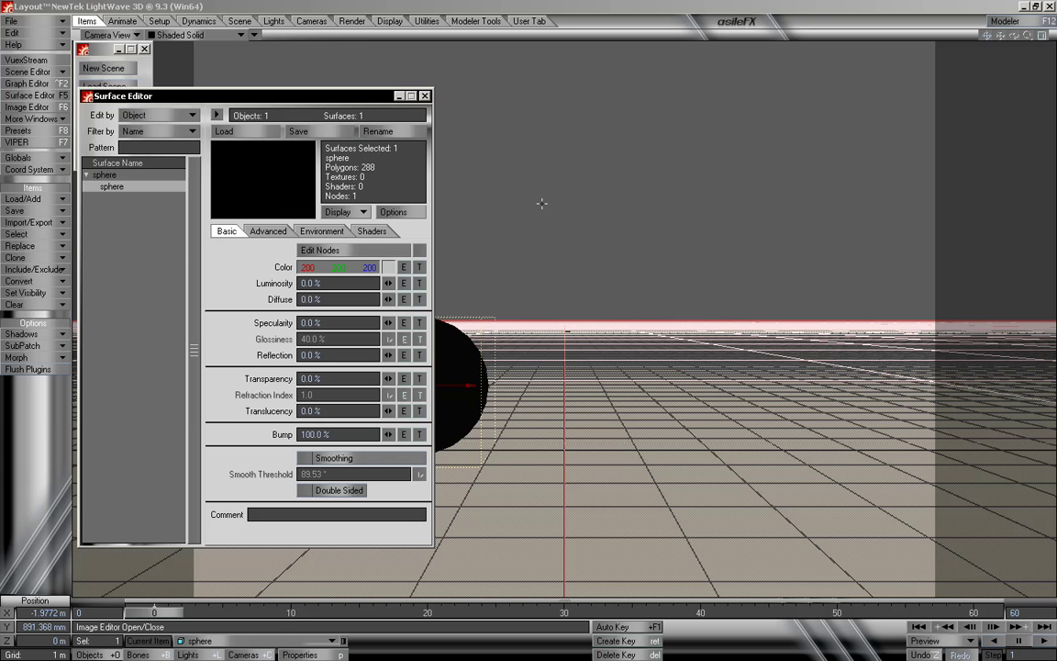
pyautogui.moveTo(389, 357); pyautogui.dragTo(345, 356)
pyautogui.click(425, 97)
# Switch to the Vue interface, add a sphere, and move it along positive X and down close to the ground.
pyautogui.click(107, 123)
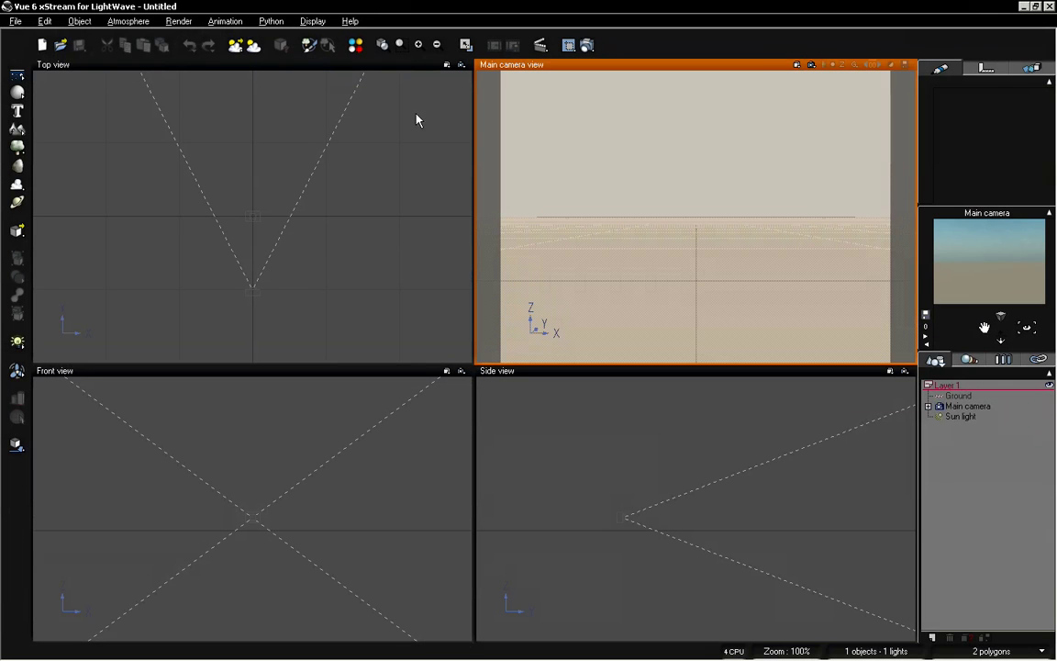
pyautogui.click(18, 94)
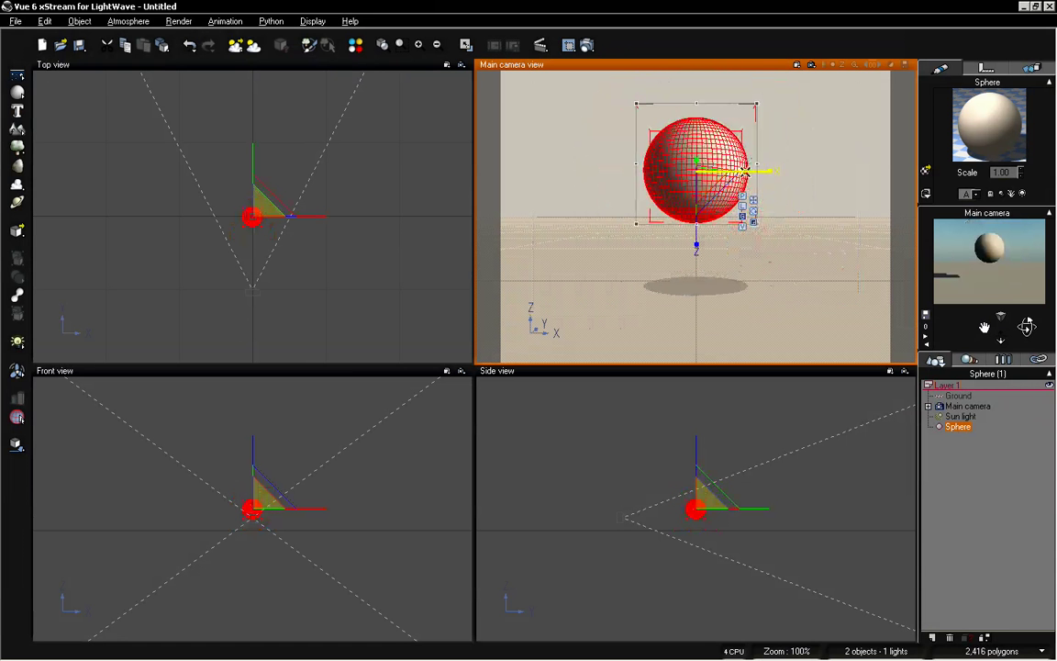
pyautogui.moveTo(732, 172); pyautogui.dragTo(794, 171)
pyautogui.moveTo(761, 95); pyautogui.dragTo(768, 166)
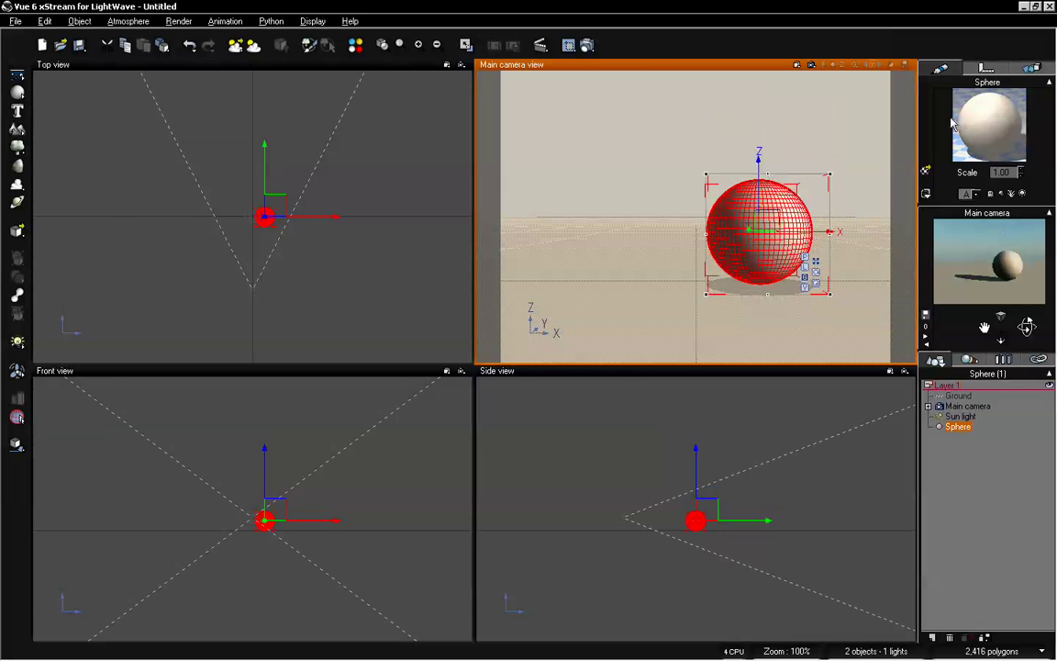
# Set the Vue sphere material's global reflectivity to 100%.
pyautogui.doubleClick(994, 116)
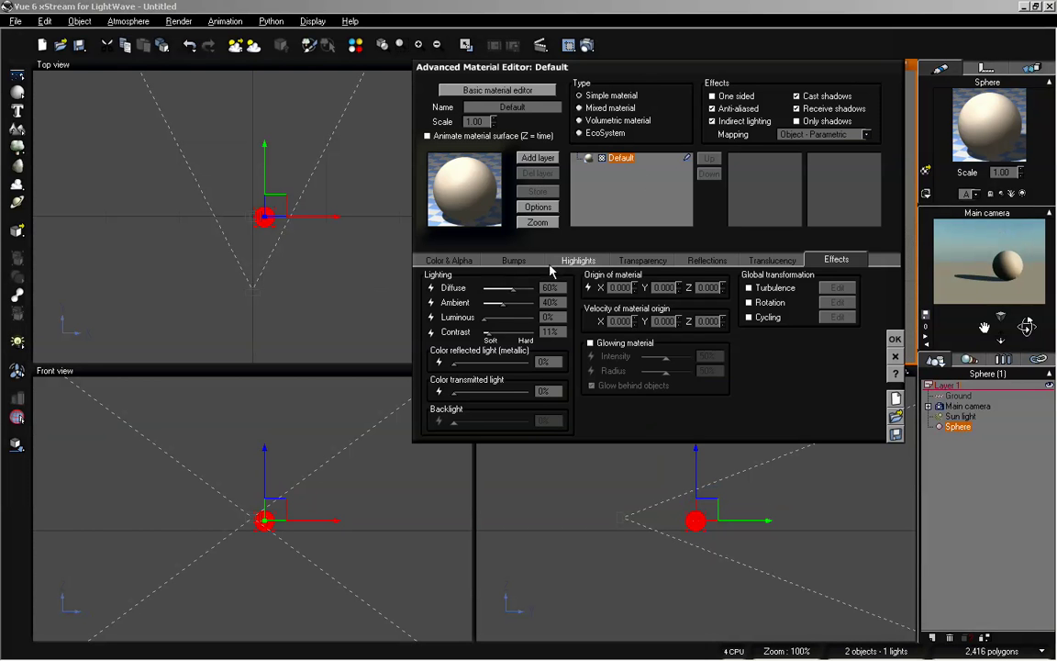
pyautogui.click(578, 261)
pyautogui.click(653, 262)
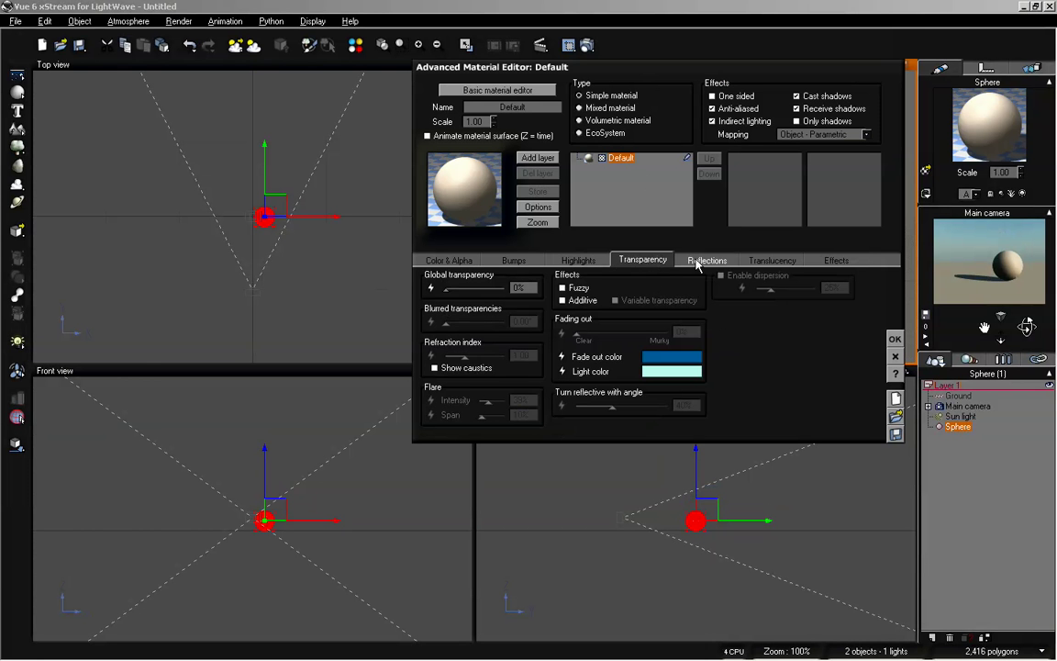
pyautogui.click(705, 261)
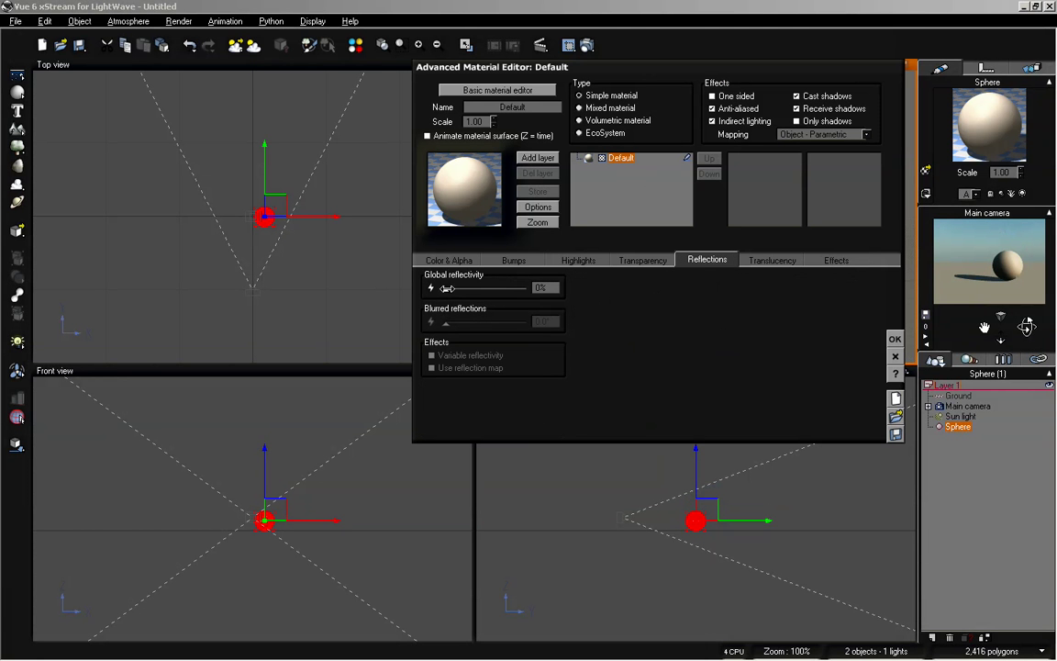
pyautogui.moveTo(437, 287); pyautogui.dragTo(529, 288)
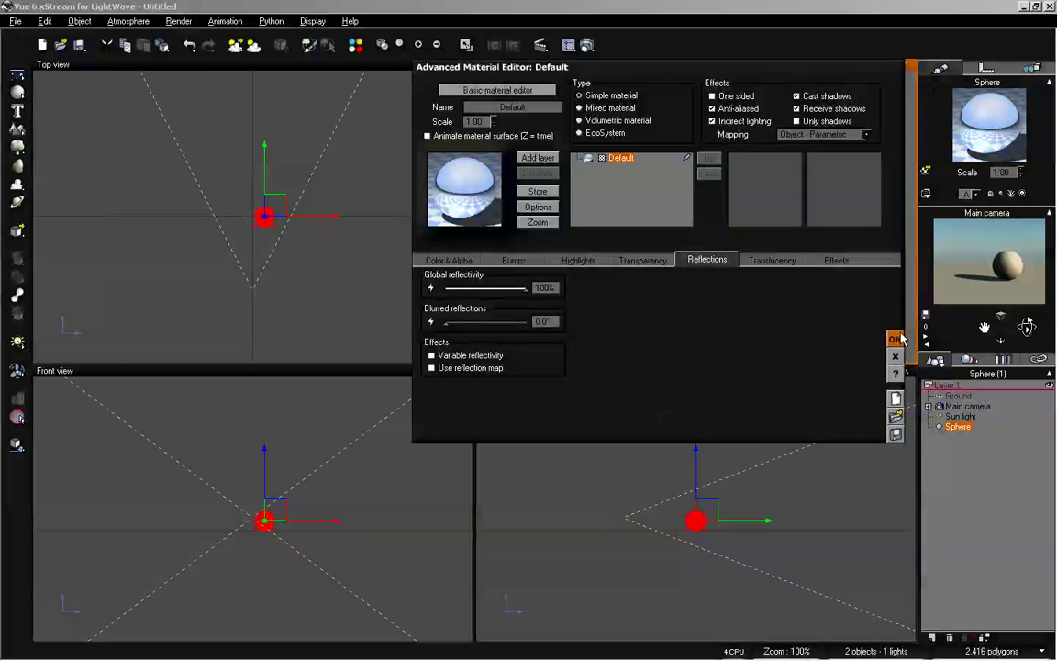
pyautogui.click(896, 339)
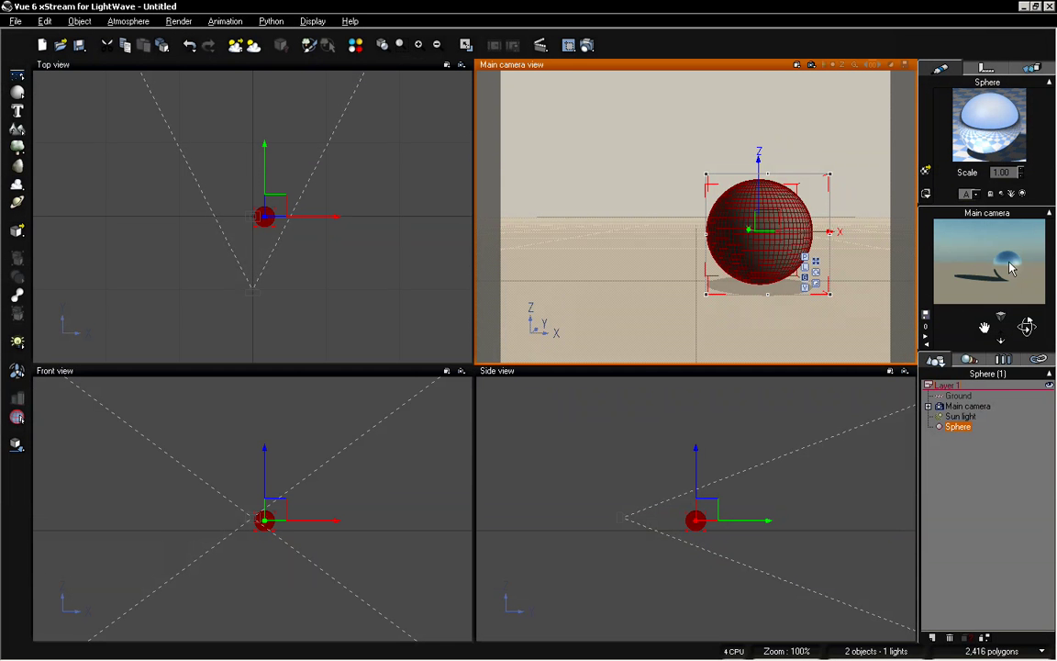
# Compare how the two spheres appear in LightWave's camera view and in the Vue interface.
pyautogui.hotkey('alt', 'Tab')
pyautogui.hotkey('alt', 'Tab')
pyautogui.hotkey('alt', 'Tab')
pyautogui.hotkey('alt', 'Tab')
pyautogui.hotkey('alt', 'Tab')
pyautogui.hotkey('alt', 'Tab')
pyautogui.hotkey('alt', 'Tab')
pyautogui.hotkey('alt', 'Tab')
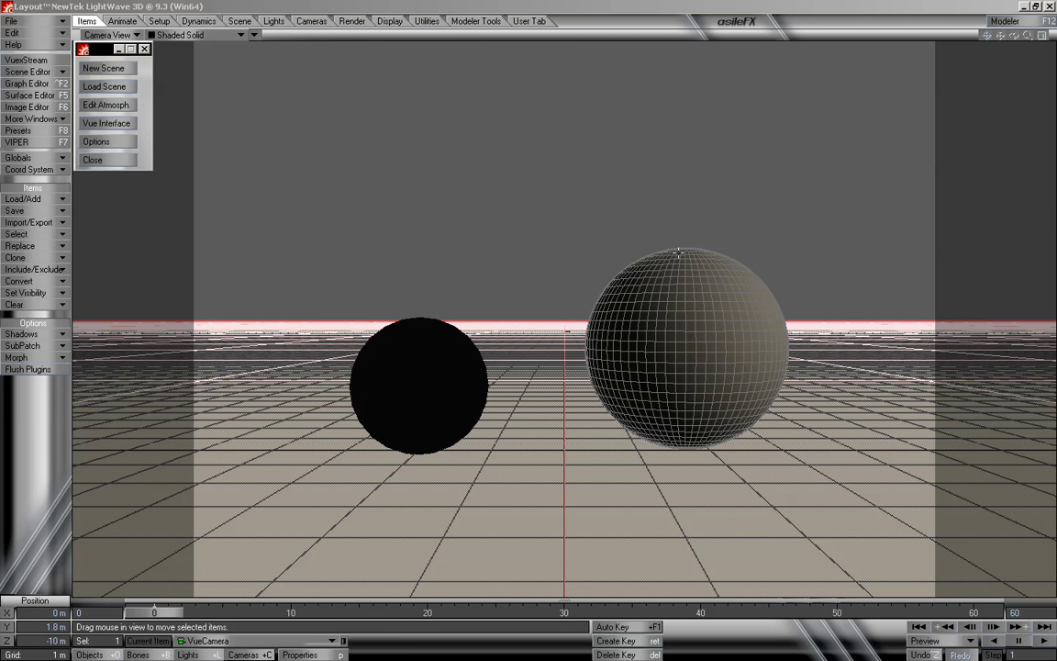
pyautogui.hotkey('alt', 'Tab')
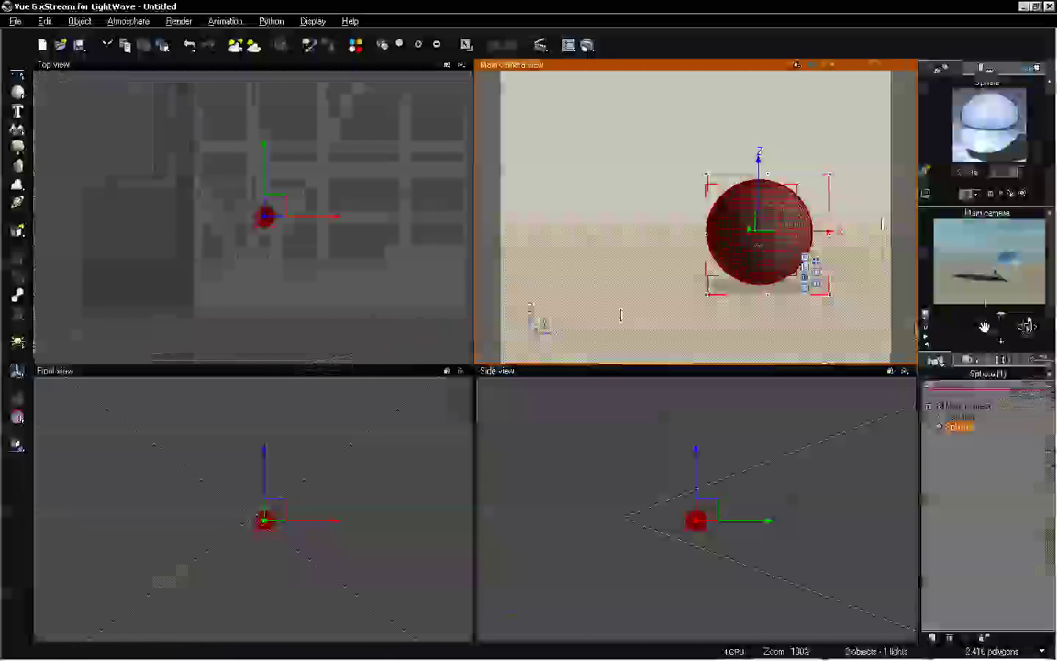
# Switch to LightWave and reposition the camera at about X -3.90 m, Y 3.7 m, Z -5.51 m, looking down on both spheres.
pyautogui.hotkey('alt', 'Tab')
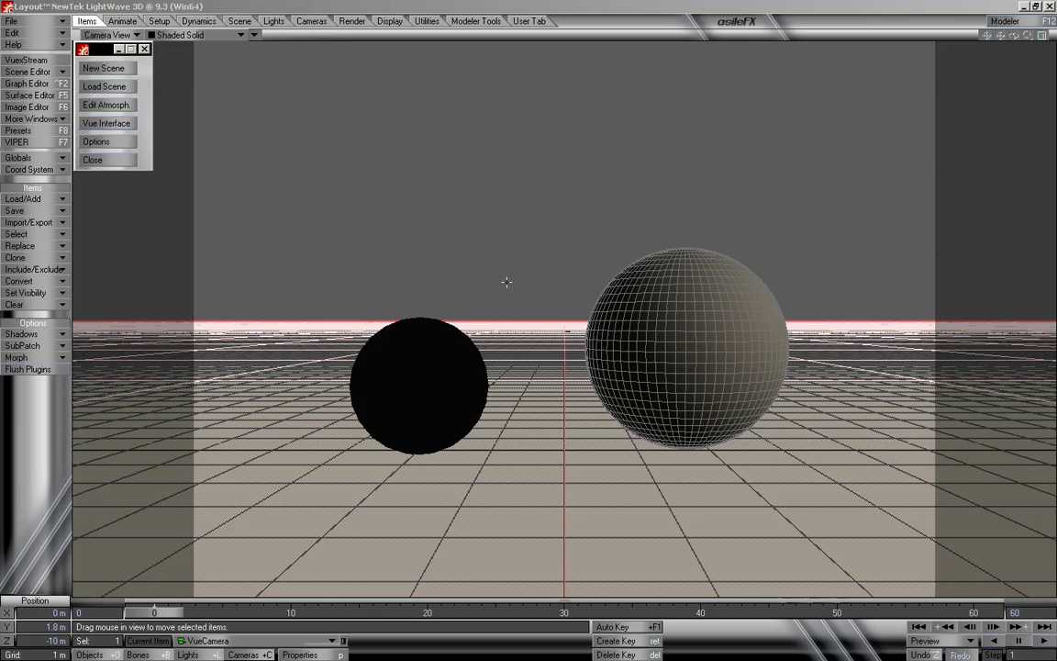
pyautogui.moveTo(504, 291); pyautogui.dragTo(706, 331)
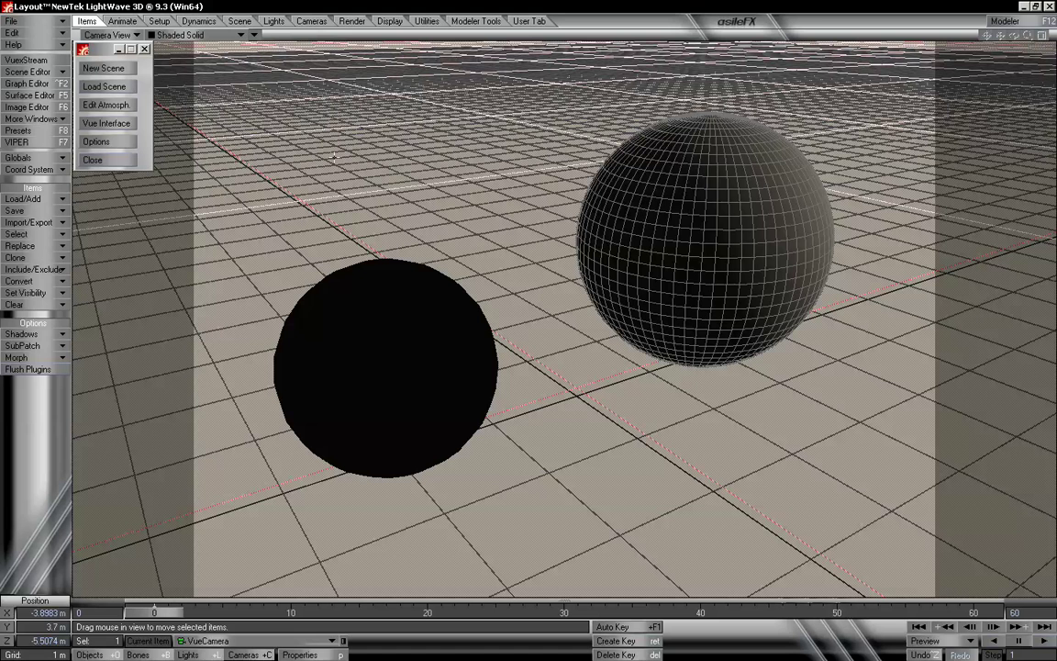
# Adjust the sun in the Vue atmosphere and add a spectral Low Clouds layer.
pyautogui.click(106, 106)
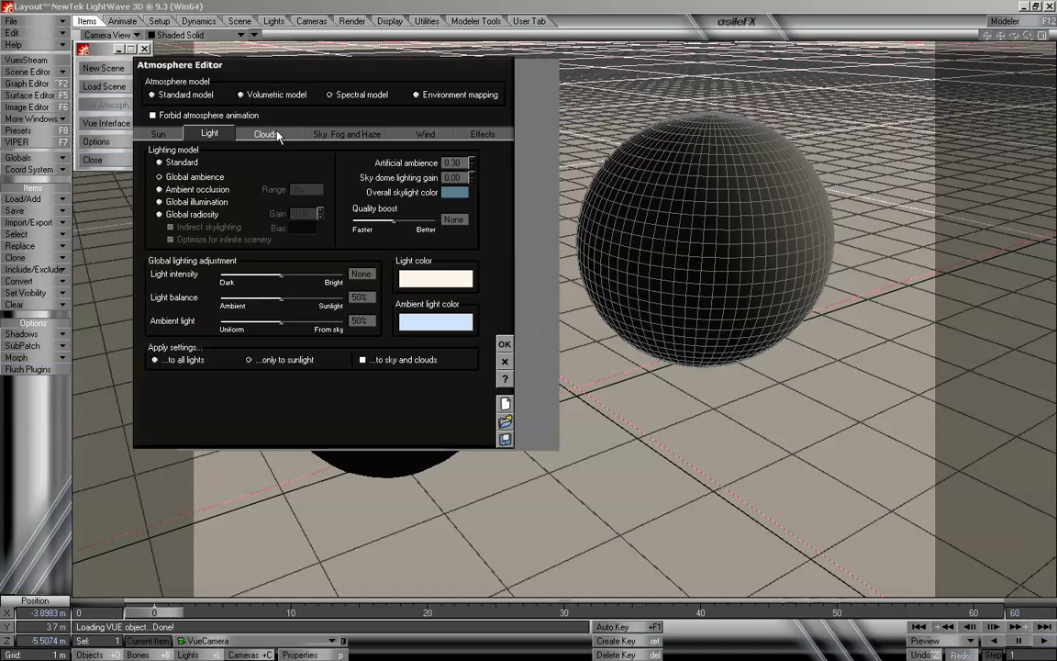
pyautogui.click(157, 133)
pyautogui.moveTo(325, 215); pyautogui.dragTo(292, 217)
pyautogui.click(265, 134)
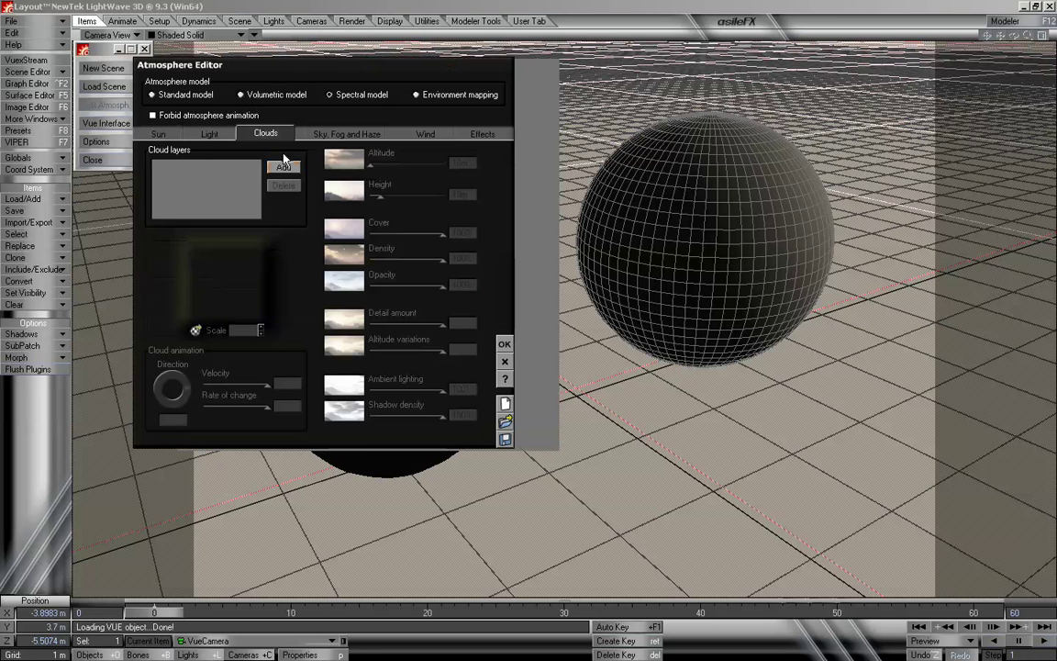
pyautogui.click(260, 152)
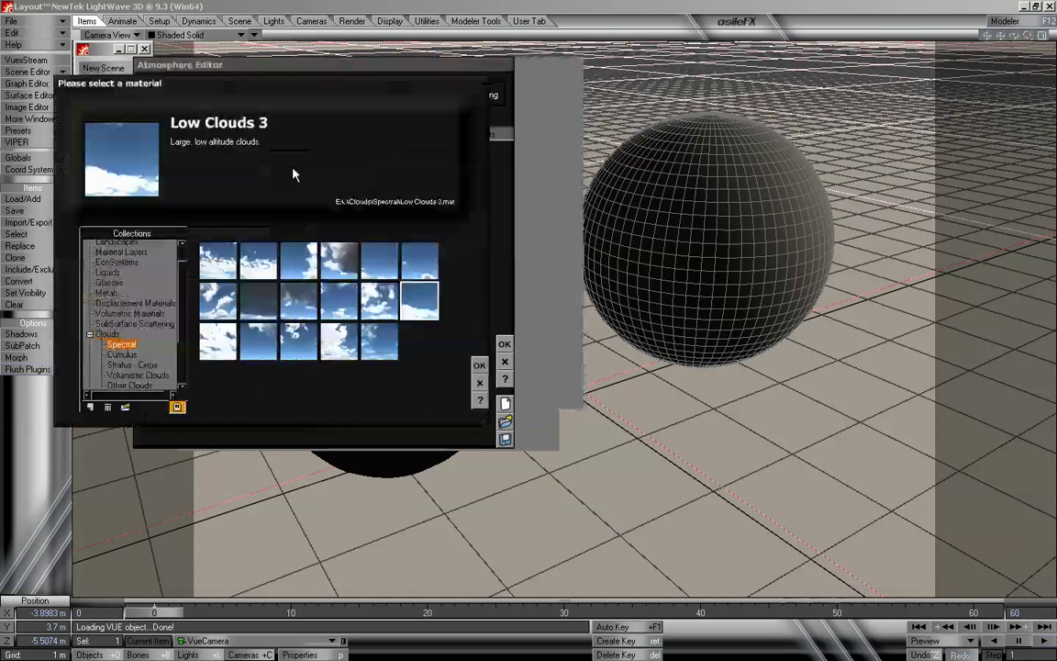
pyautogui.click(218, 300)
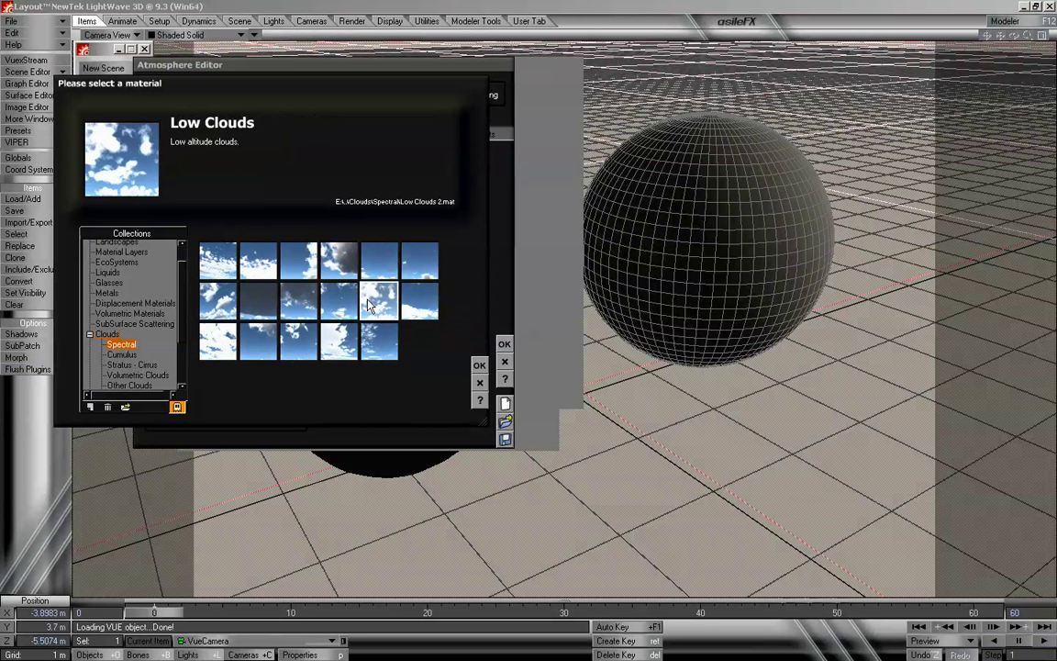
pyautogui.click(479, 365)
pyautogui.click(504, 345)
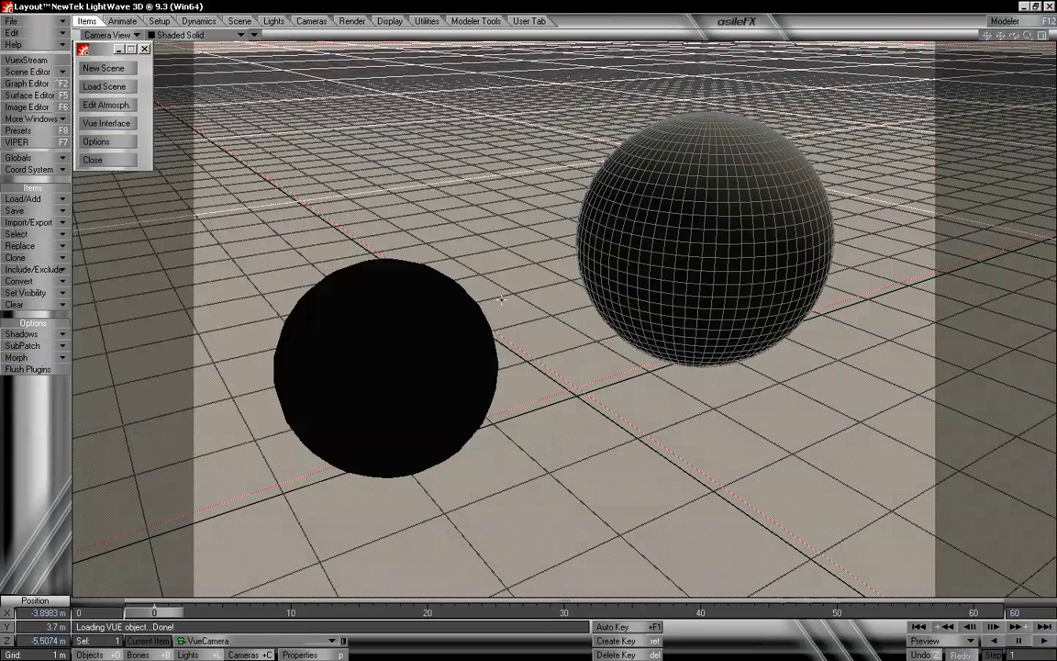
# In Vue, pull the main camera back to about X -5.92 m, Y 5.21 m, Z -8.48 m, and check the framing in LightWave.
pyautogui.click(115, 123)
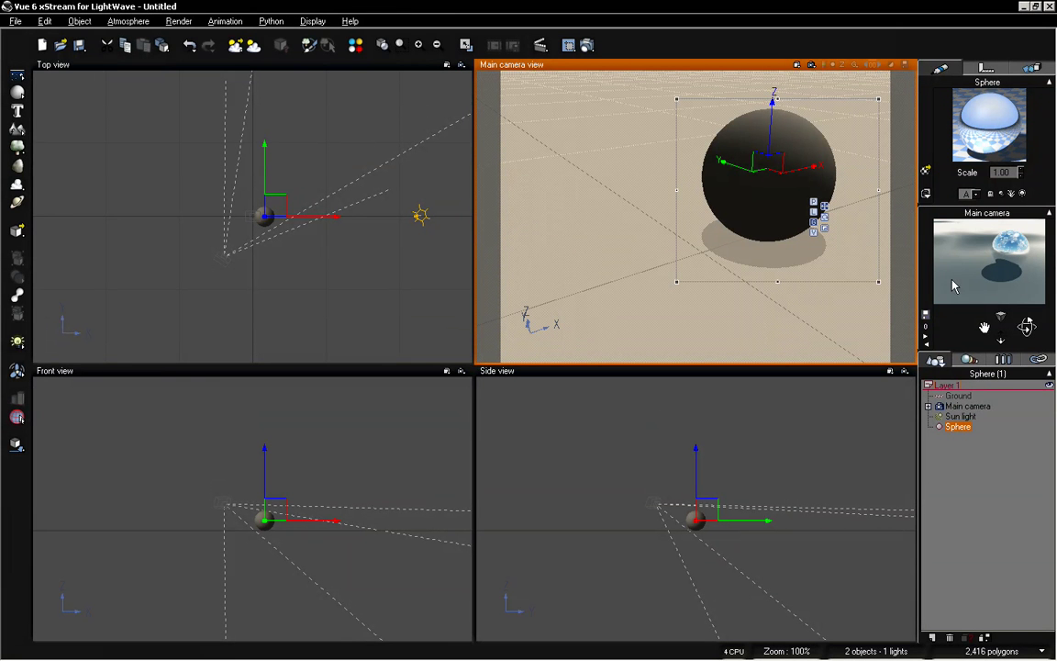
pyautogui.moveTo(1001, 333); pyautogui.dragTo(1003, 338)
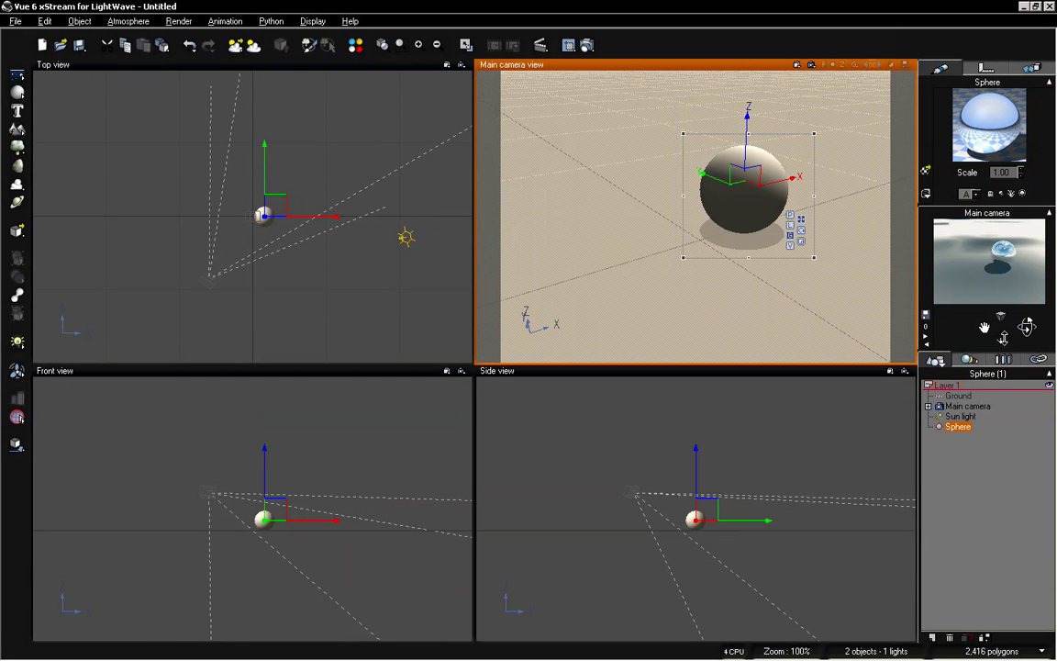
pyautogui.hotkey('alt', 'Tab')
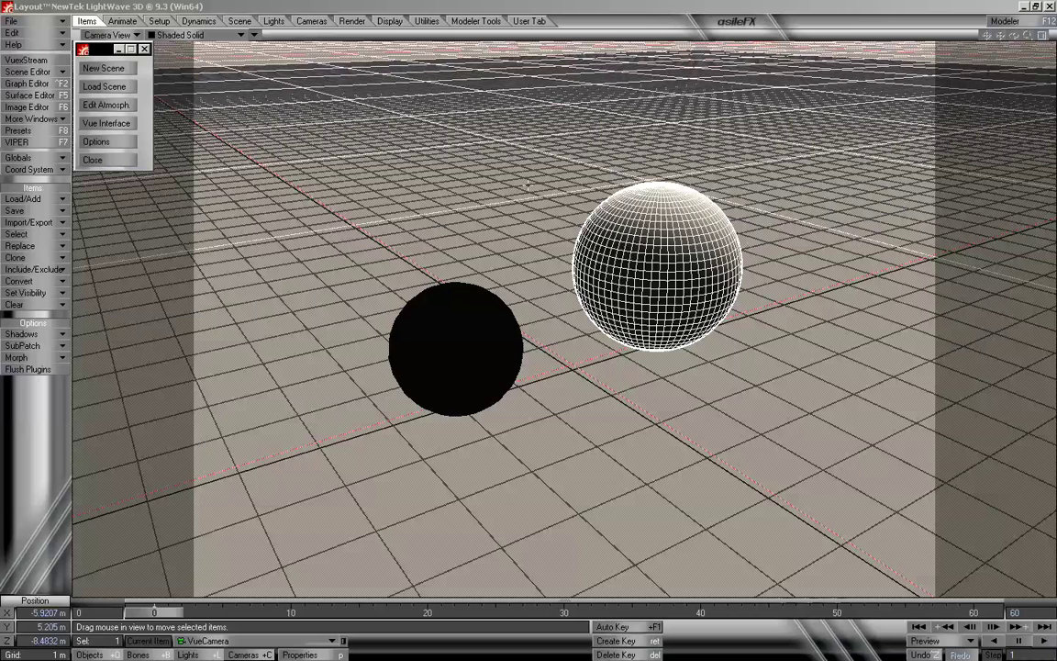
# Switch back to Vue and render the main camera view.
pyautogui.hotkey('alt', 'Tab')
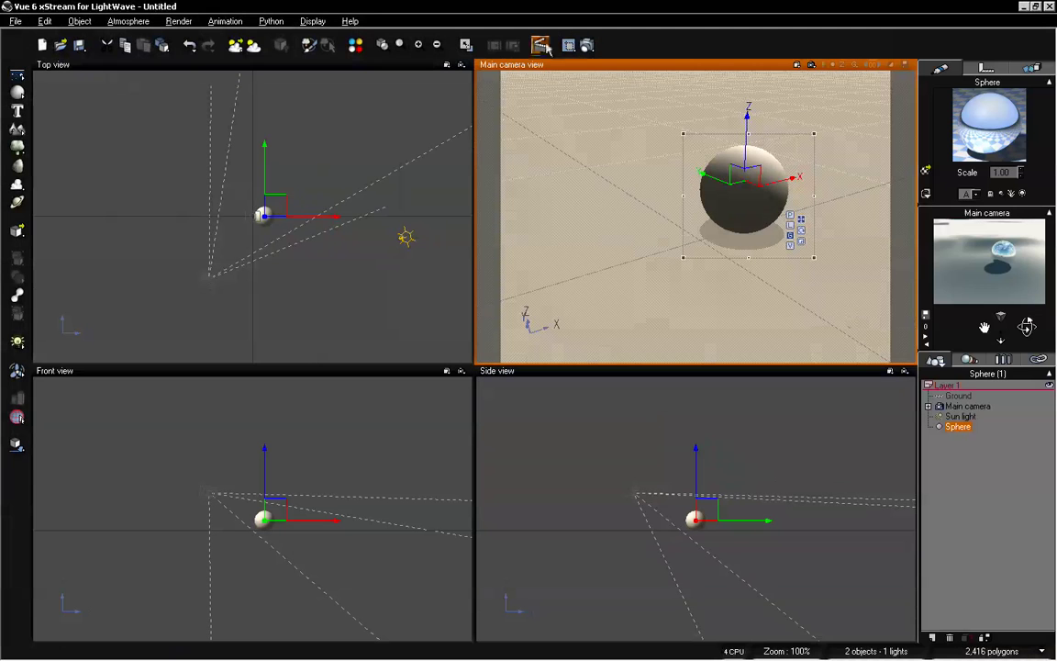
pyautogui.click(589, 45)
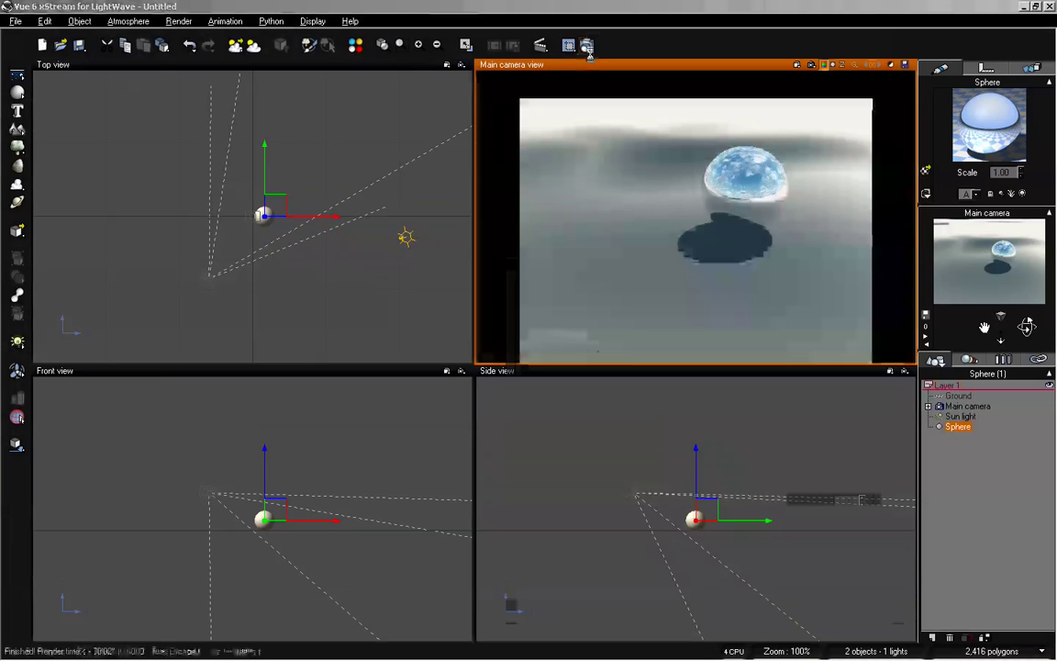
# Set Vue's render options to Final quality, rendering to screen, with the Television 16/9 aspect ratio at 800x450.
pyautogui.click(893, 579)
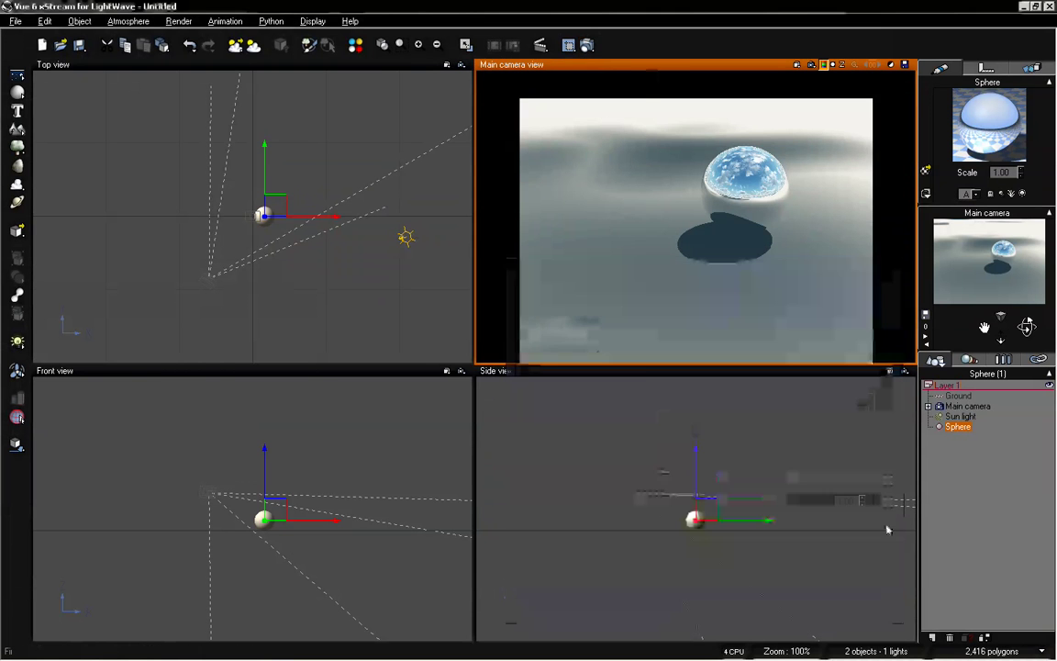
pyautogui.click(535, 41)
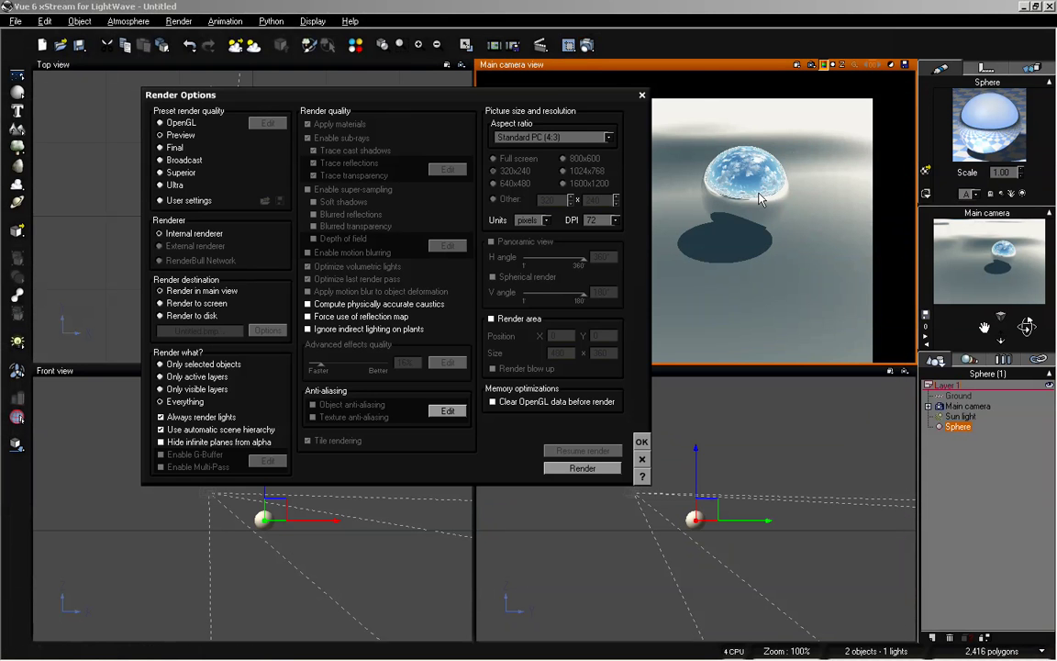
pyautogui.moveTo(516, 92); pyautogui.dragTo(388, 69)
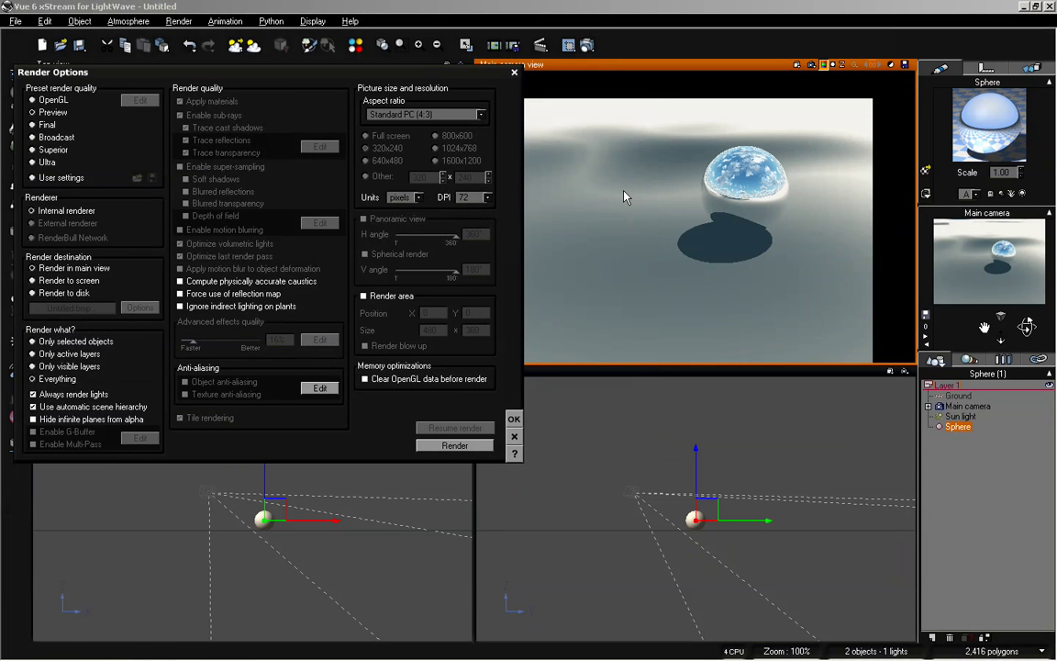
pyautogui.click(50, 125)
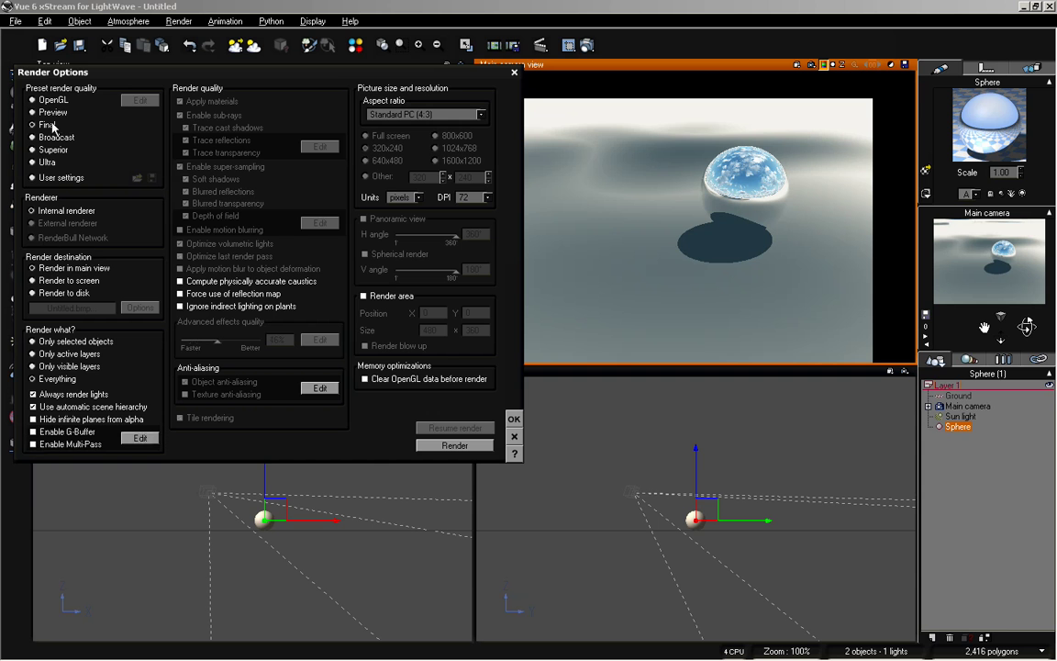
pyautogui.click(34, 280)
pyautogui.click(427, 114)
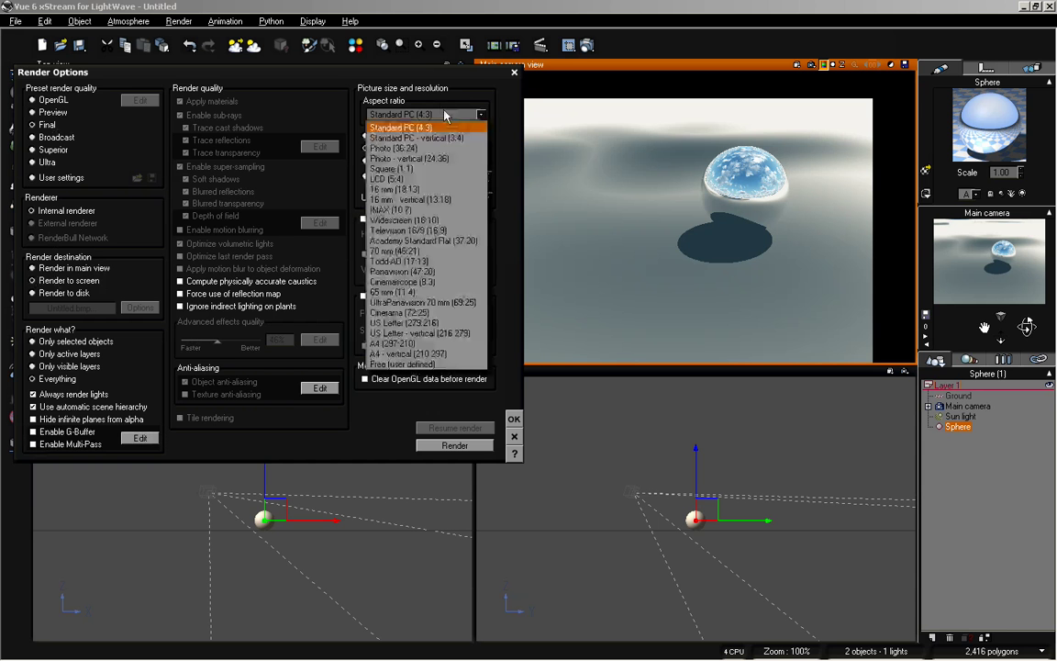
pyautogui.click(408, 231)
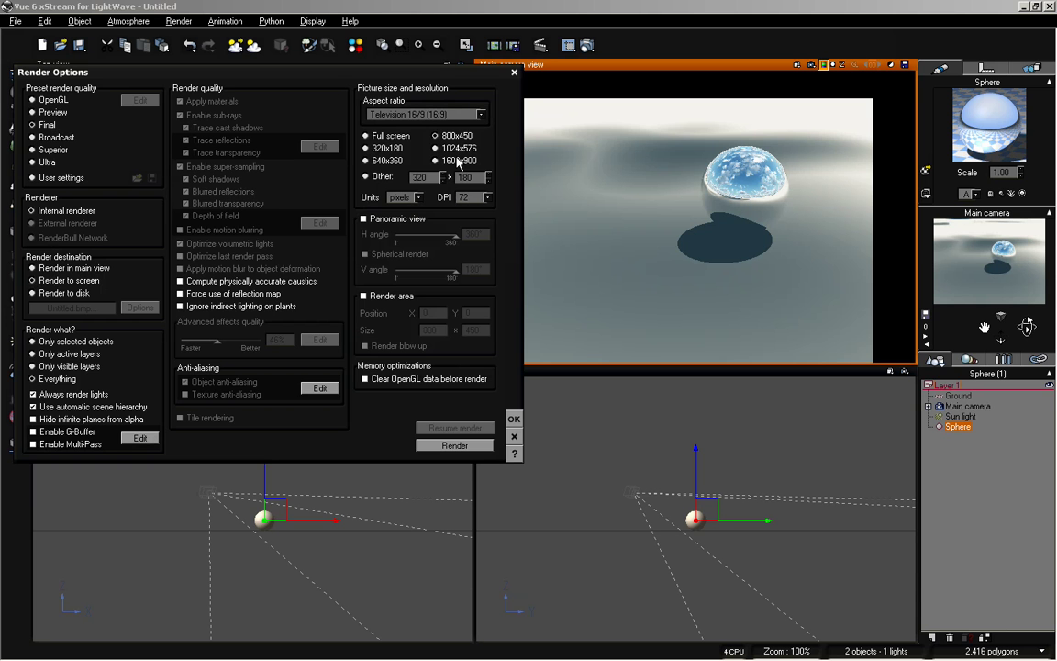
pyautogui.click(514, 419)
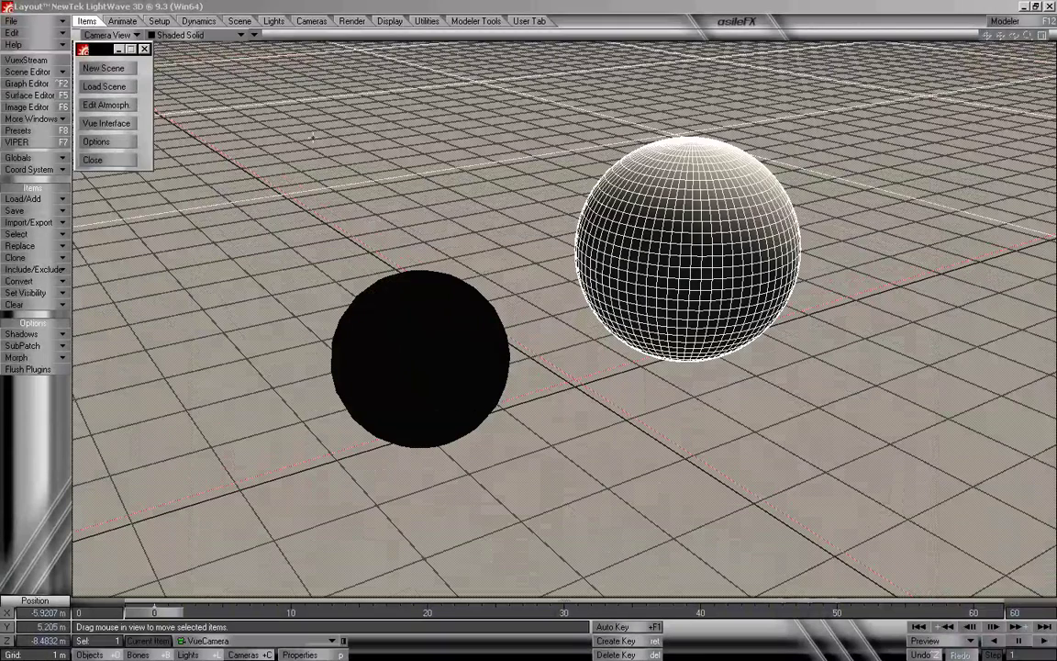
# Switch to LightWave and review the global render settings.
pyautogui.click(352, 21)
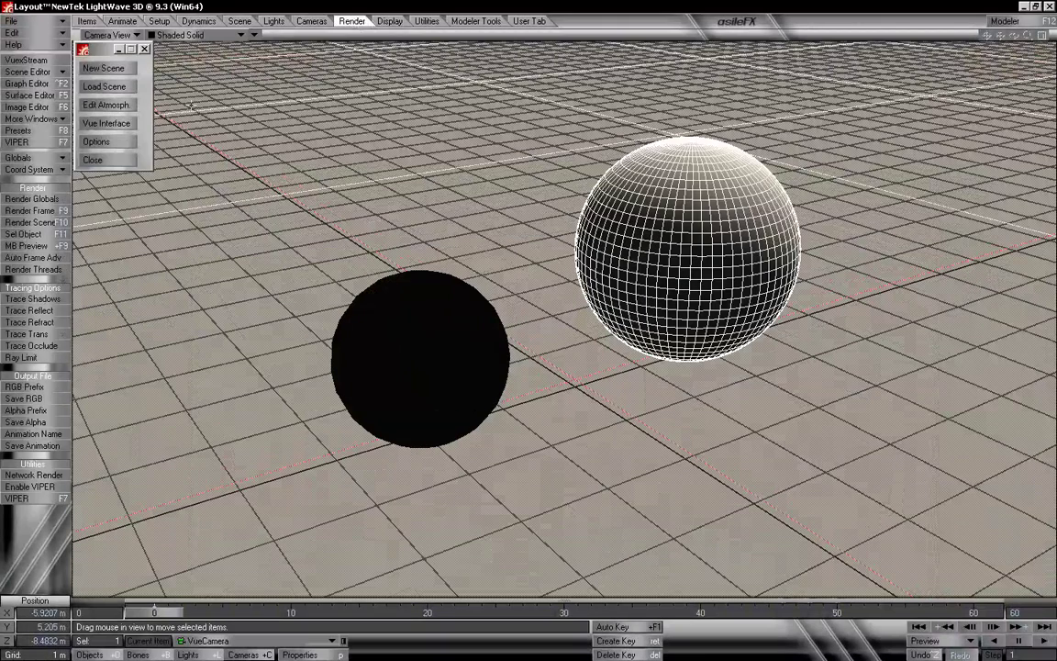
pyautogui.click(37, 198)
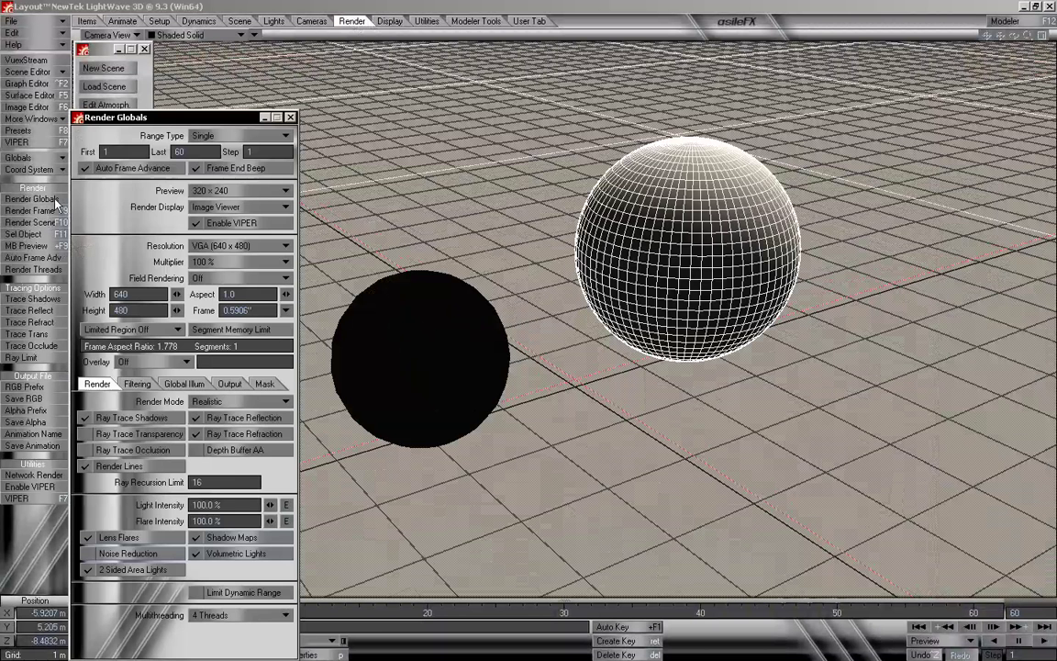
pyautogui.moveTo(166, 119); pyautogui.dragTo(175, 64)
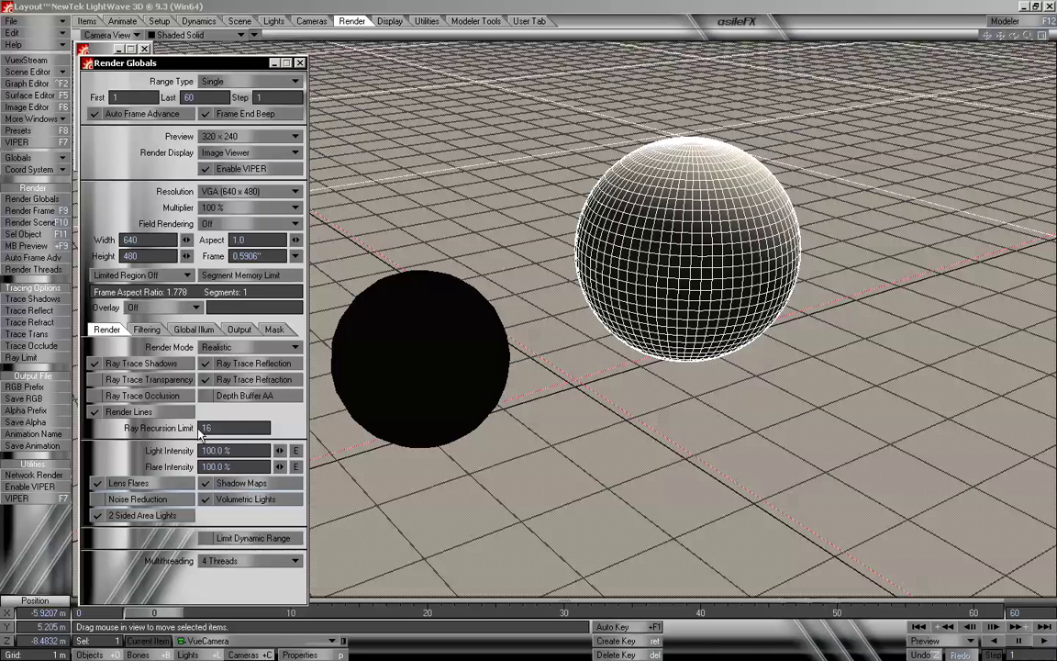
pyautogui.click(274, 62)
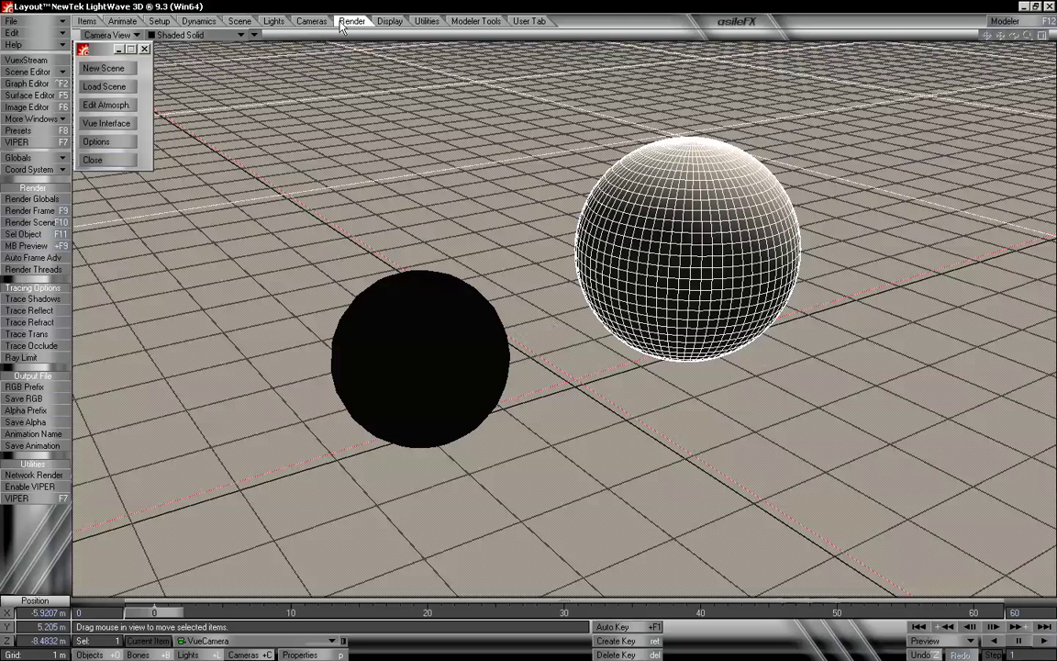
# Start a test render of the current frame, abort it, and inspect the sphere's surface settings.
pyautogui.click(37, 210)
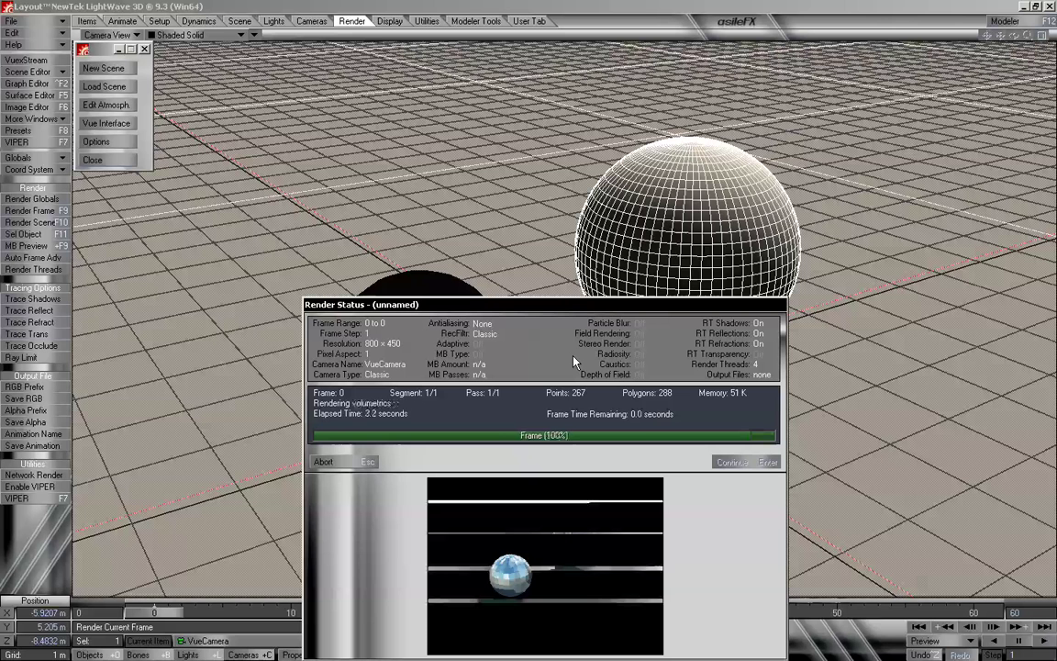
pyautogui.click(361, 464)
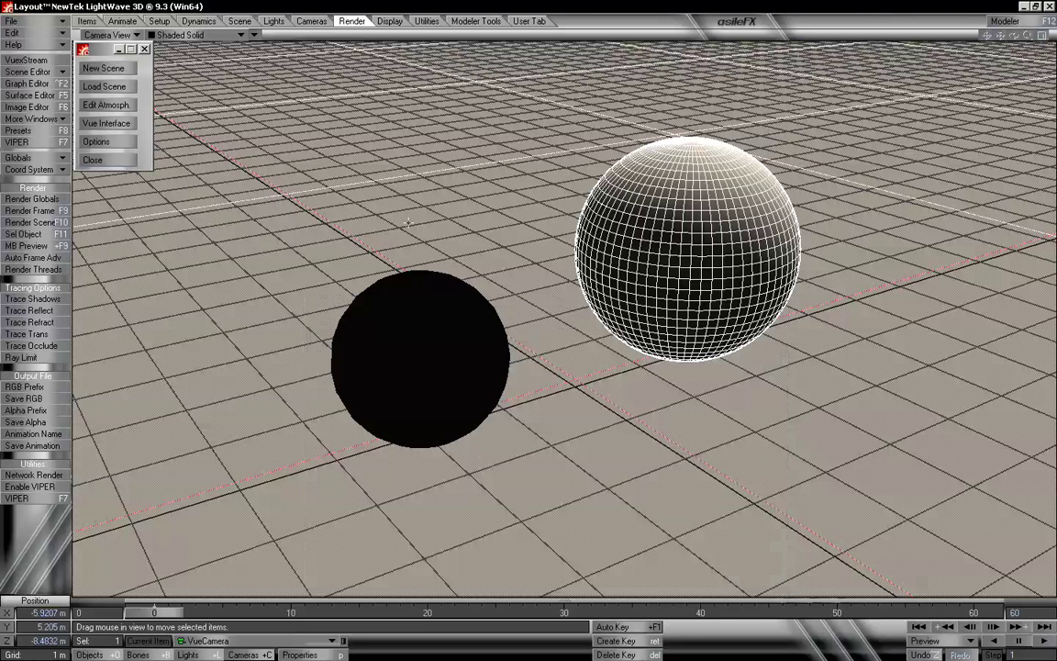
pyautogui.click(36, 94)
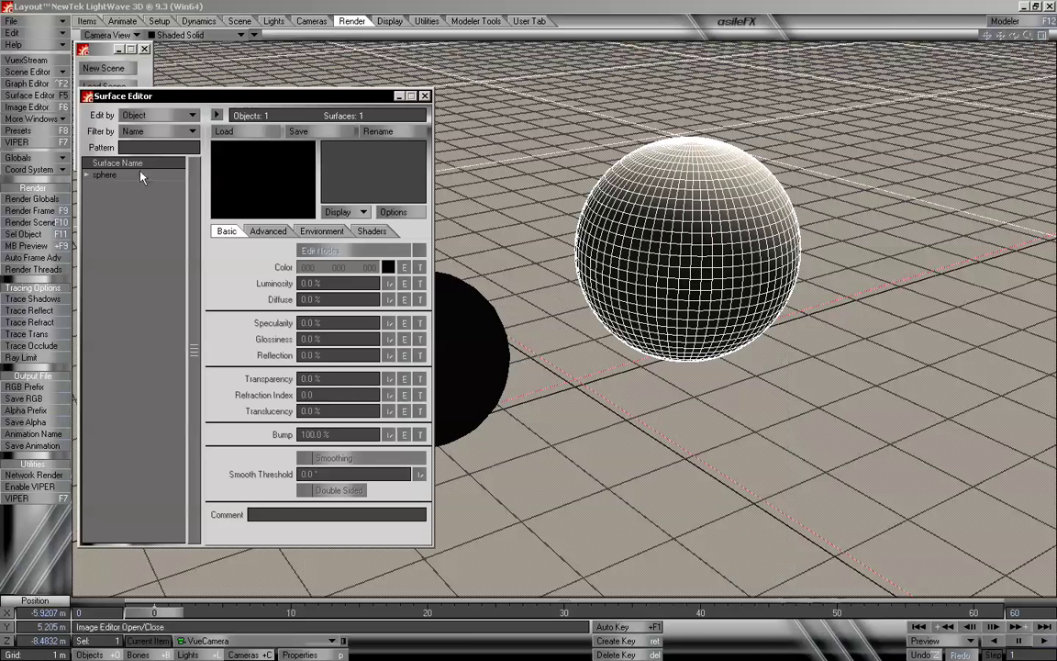
pyautogui.click(88, 177)
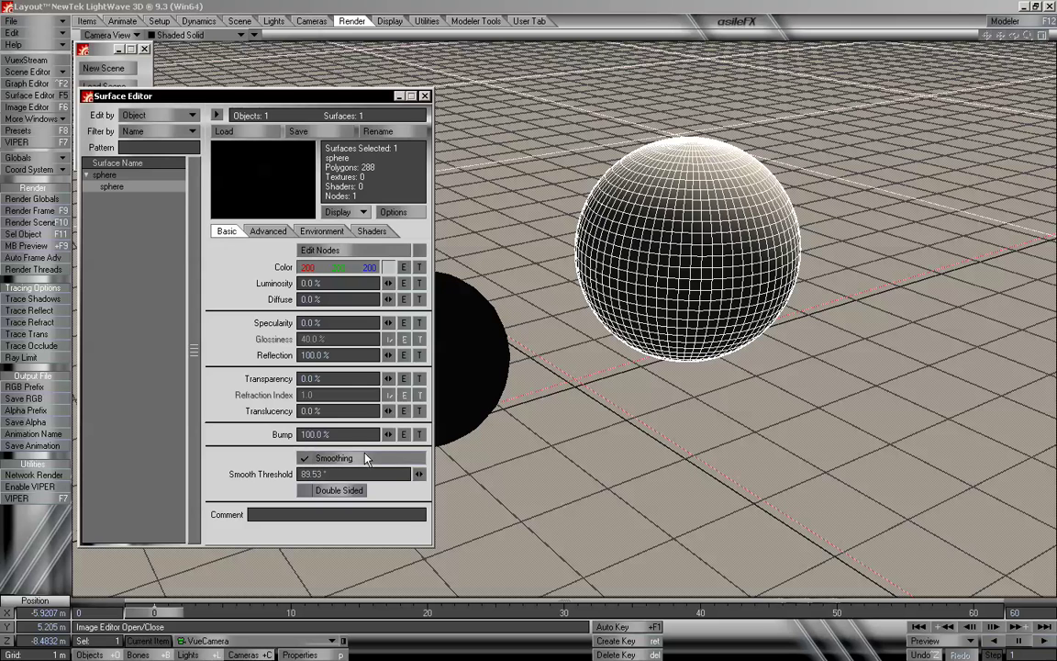
pyautogui.click(424, 96)
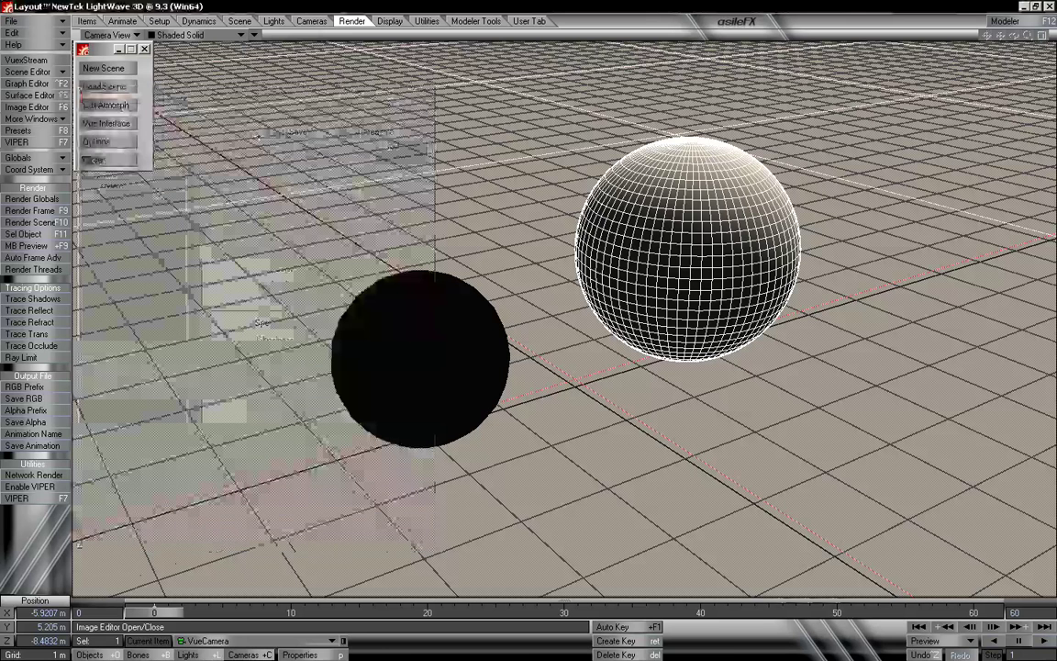
# Render the current frame from the Vue camera, view the image, and close it.
pyautogui.click(37, 196)
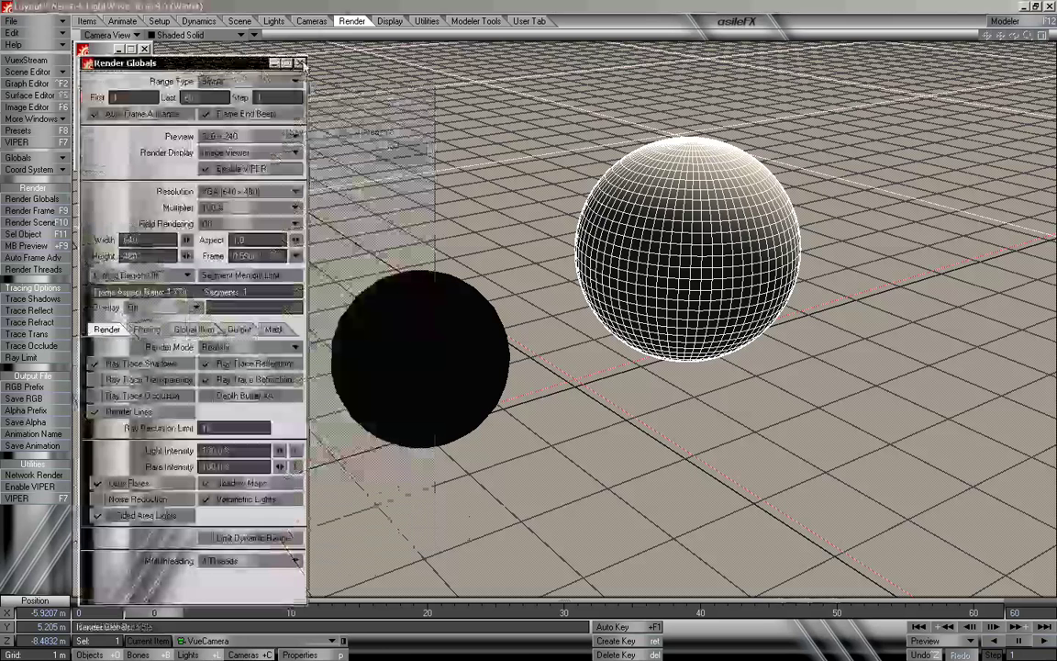
pyautogui.click(274, 53)
pyautogui.press('F9')
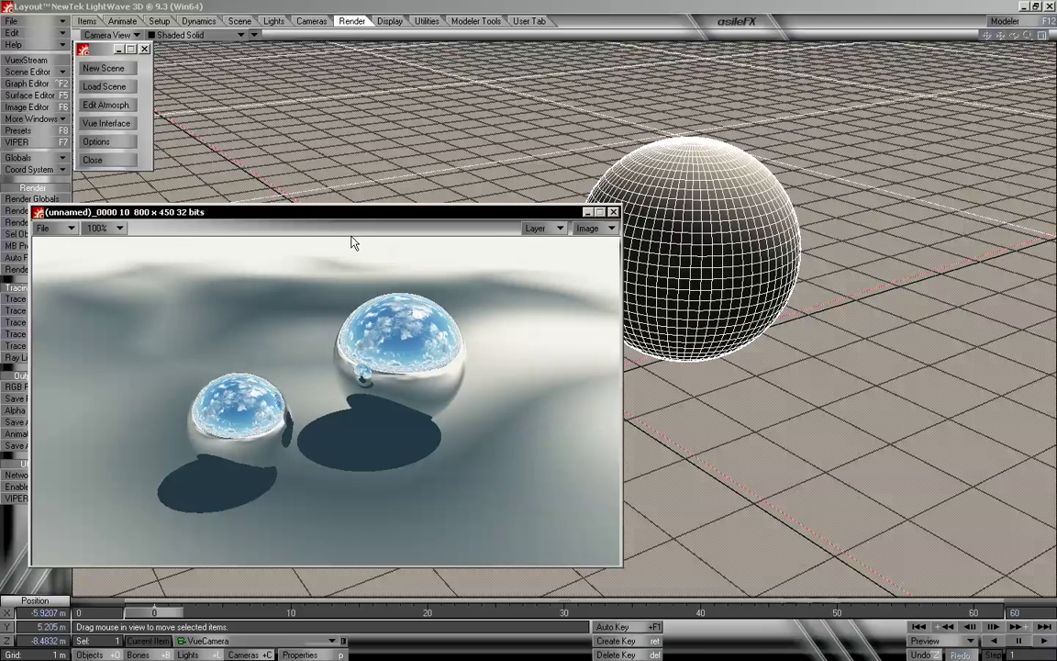
pyautogui.moveTo(321, 212); pyautogui.dragTo(335, 208)
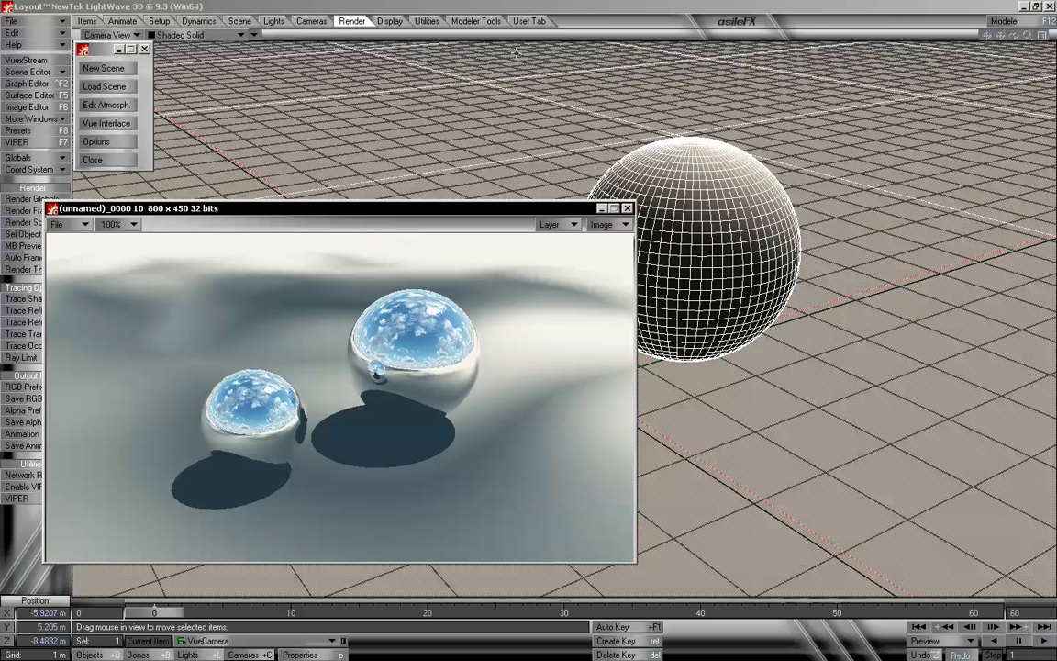
pyautogui.click(628, 208)
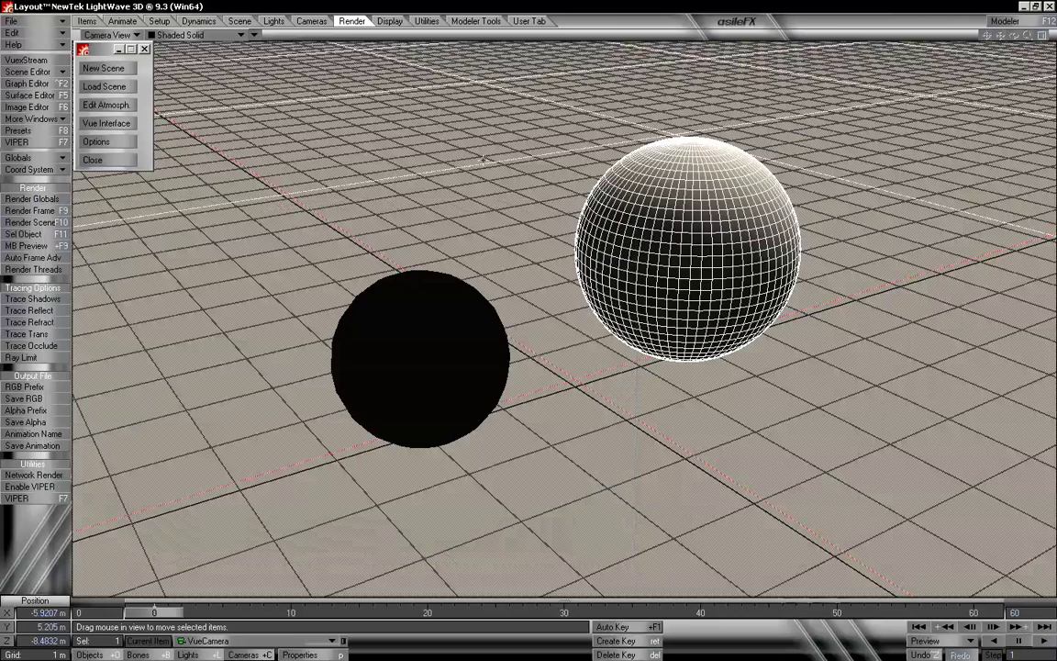
# Turn and move the Vue camera closer to both spheres, to about X 265 mm, Y 4.1 m, Z -3.69 m.
pyautogui.moveTo(444, 186); pyautogui.dragTo(462, 210)
pyautogui.press('y')
pyautogui.press('t')
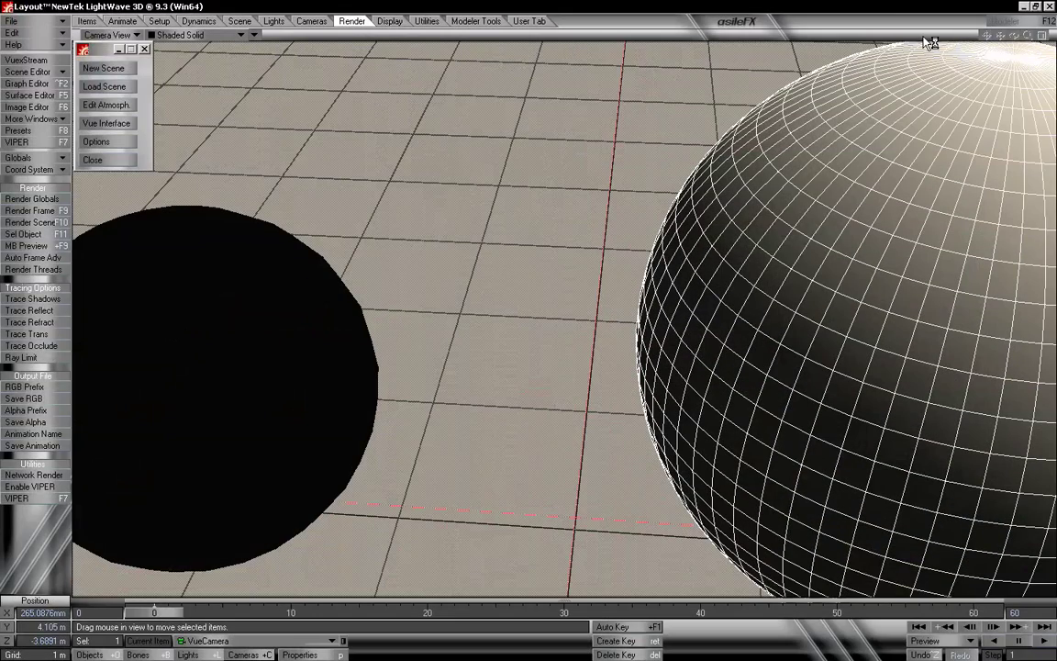
# Switch to Modeler, convert the sphere into a subdivision surface, and return to Layout.
pyautogui.press('F12')
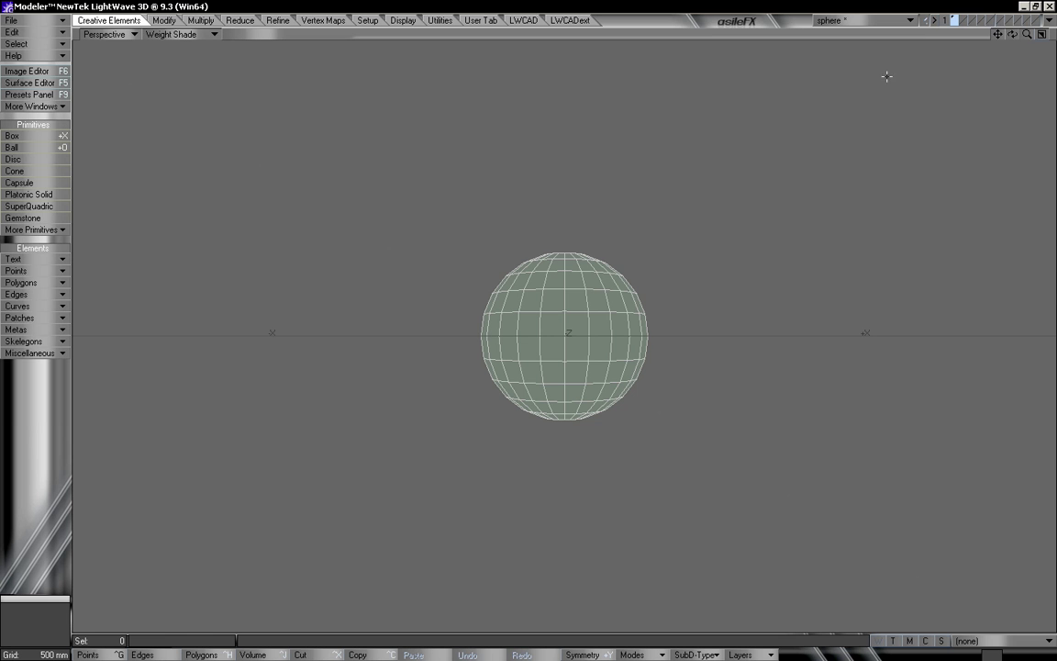
pyautogui.press('Tab')
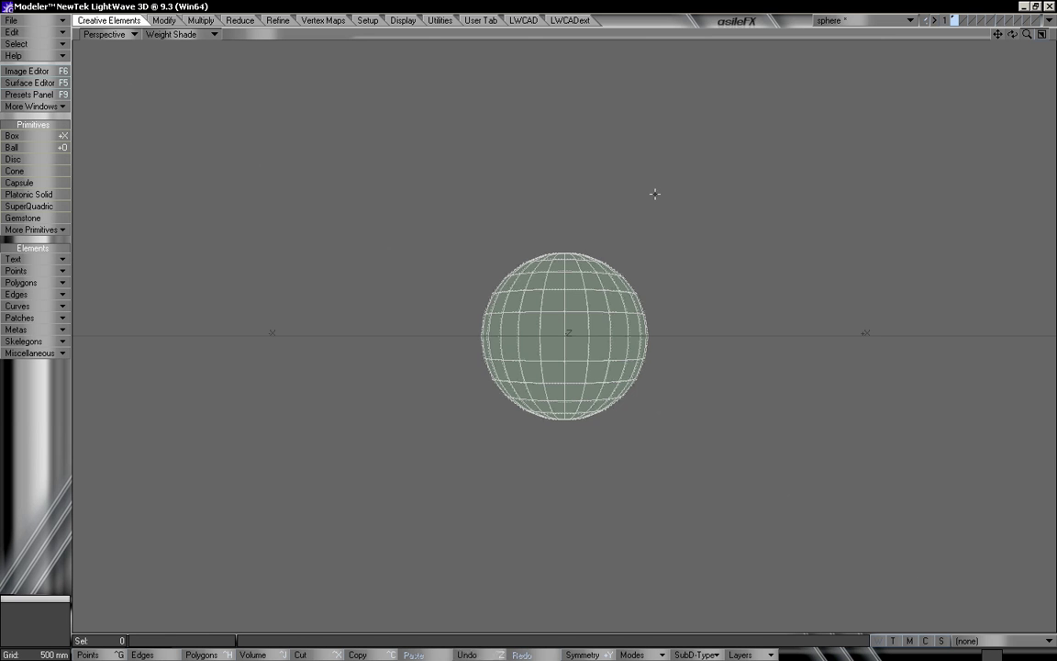
pyautogui.hotkey('alt', 'Tab')
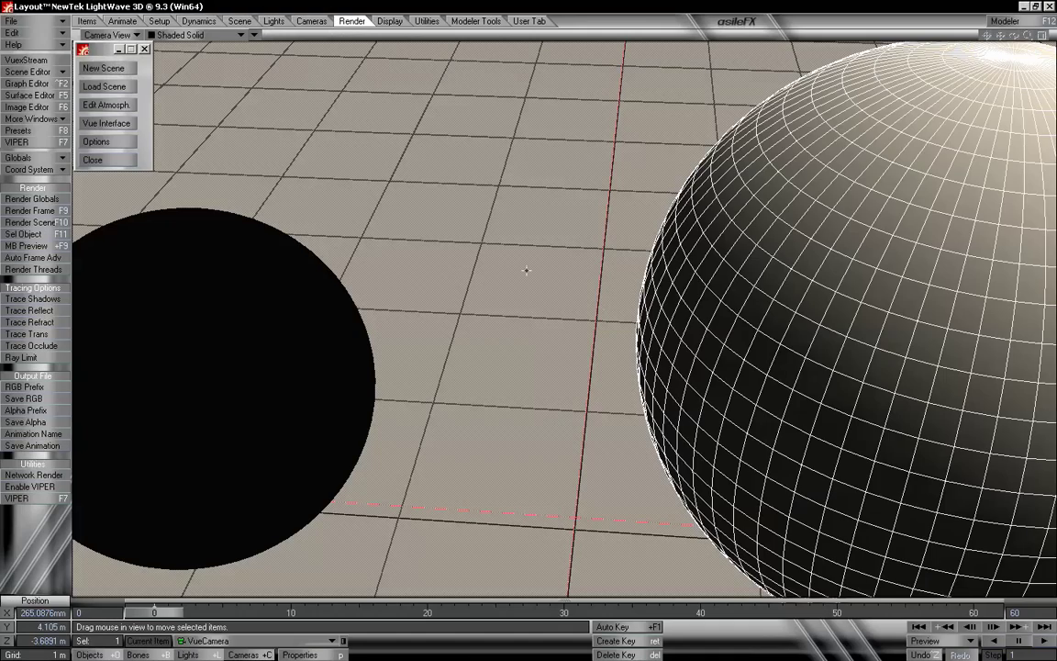
# Pull the Vue camera back and lower it to about X 503 mm, Y 3.49 m, Z -5.6 m.
pyautogui.moveTo(566, 271); pyautogui.dragTo(568, 340)
pyautogui.moveTo(566, 269); pyautogui.dragTo(453, 399, button='right')
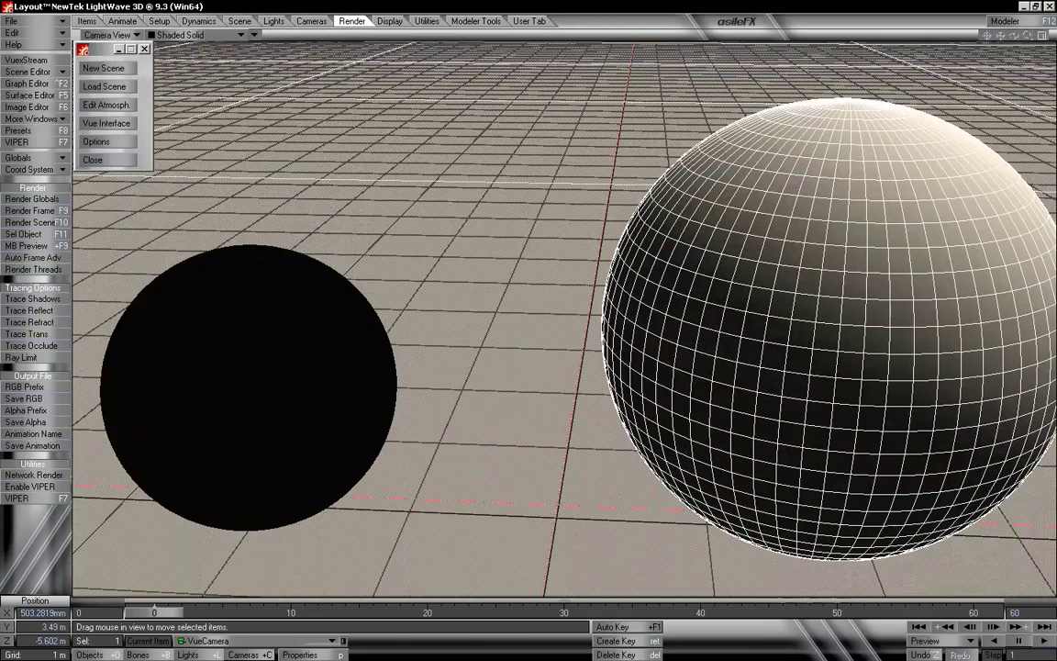
# Set the Vue camera's antialiasing to PLD 3-Pass and check the volumetric antialiasing option in the effects settings.
pyautogui.click(310, 655)
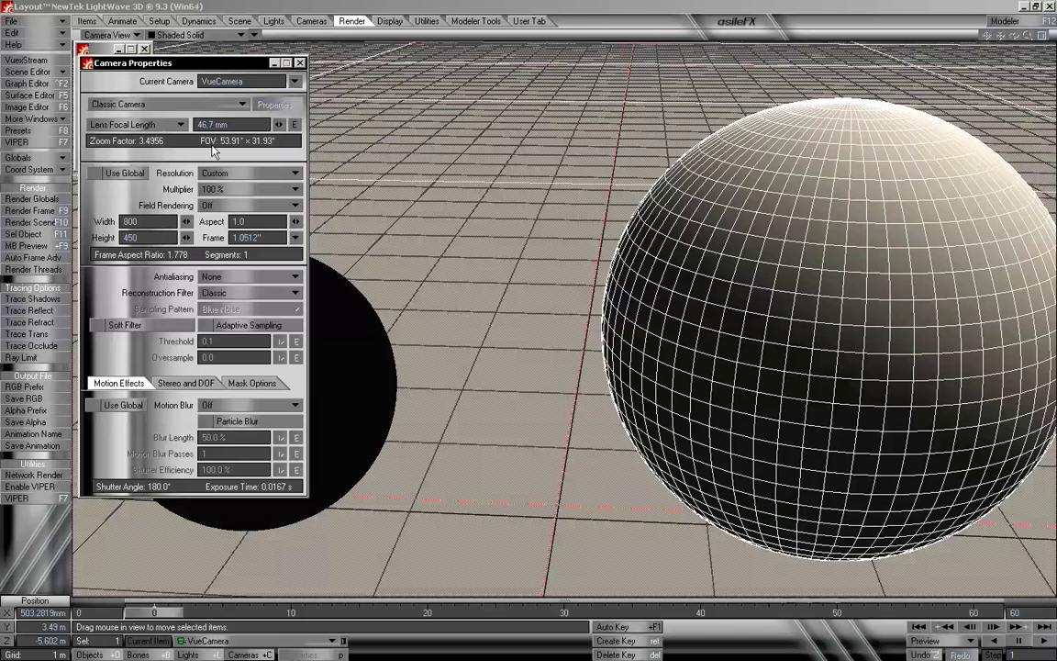
pyautogui.click(244, 276)
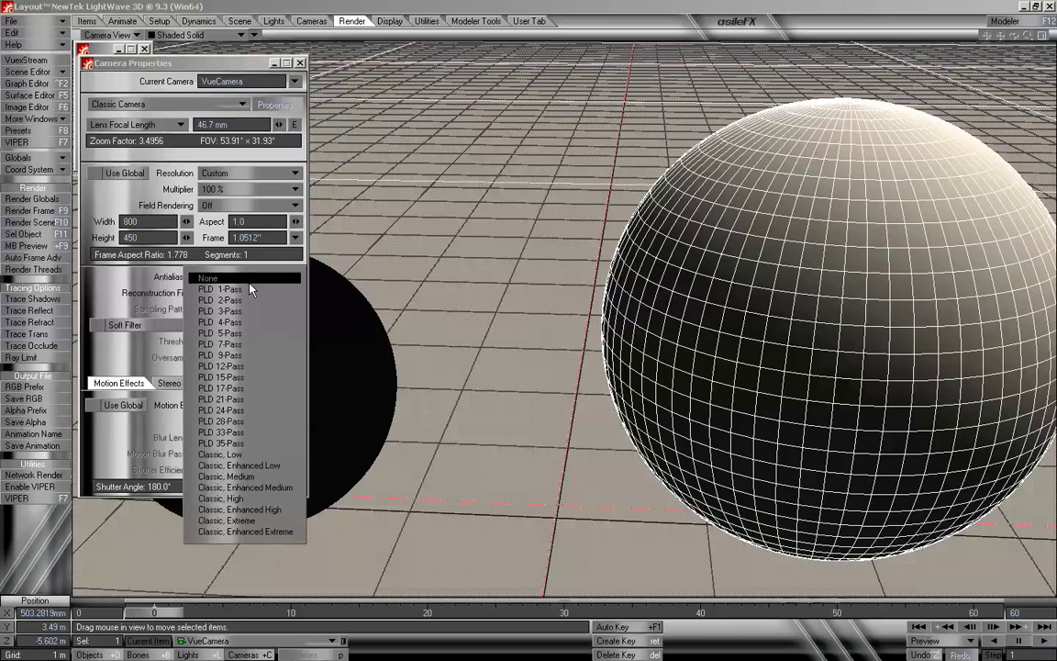
pyautogui.click(222, 312)
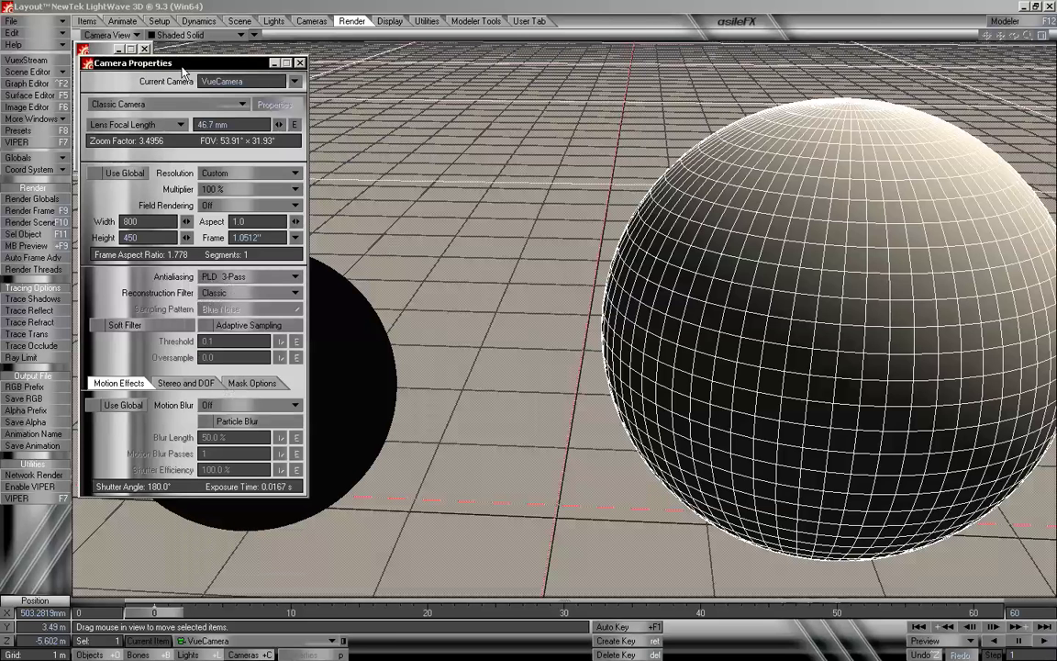
pyautogui.click(301, 63)
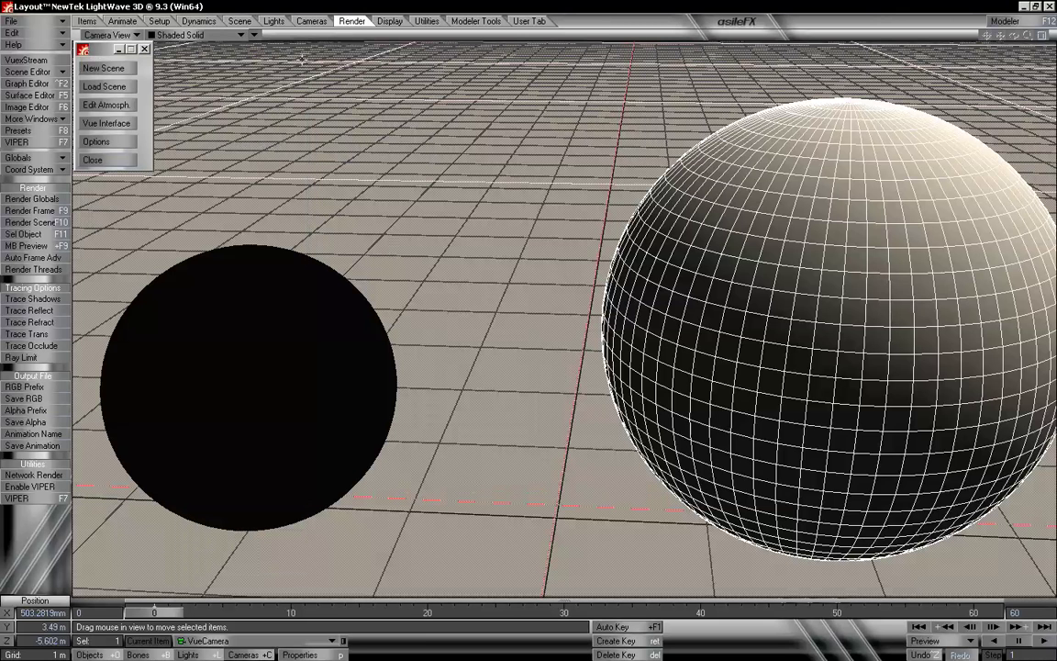
pyautogui.hotkey('ctrl', 'F6')
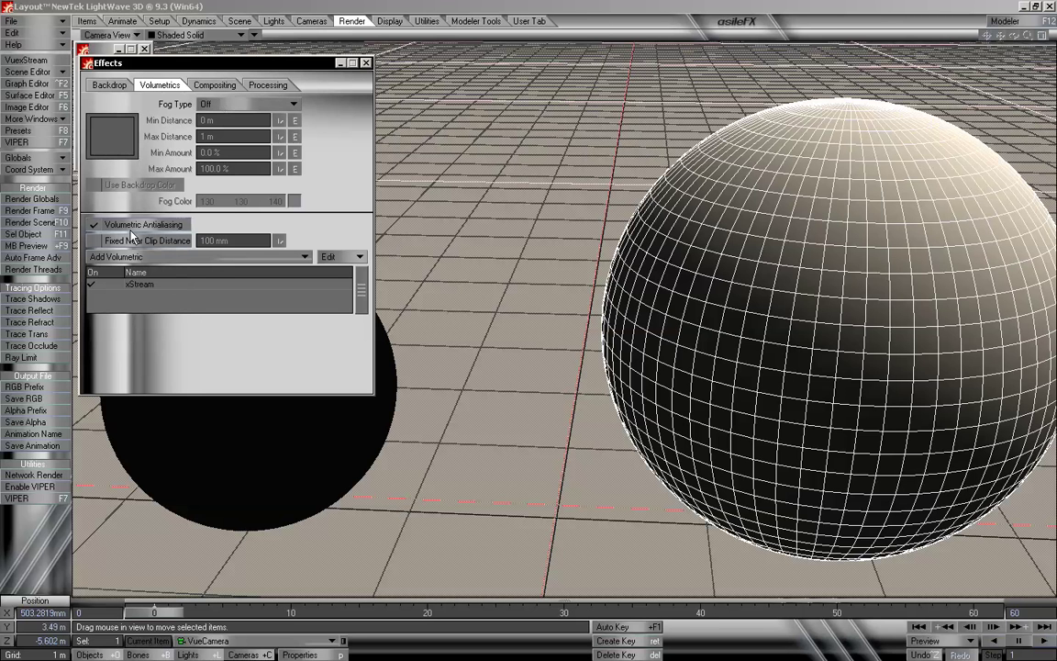
pyautogui.click(365, 63)
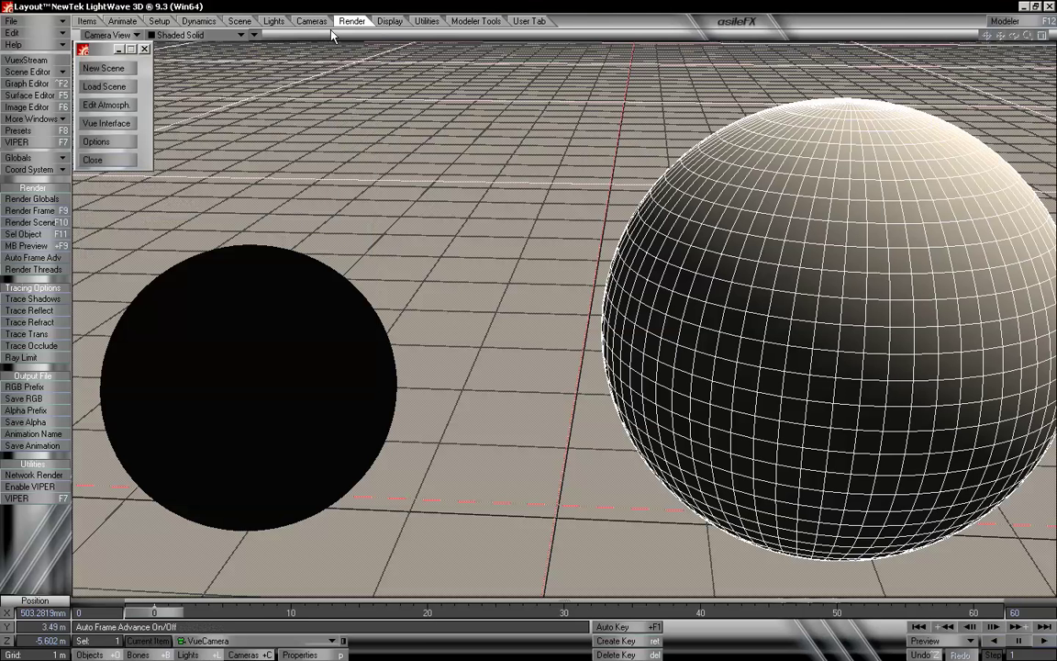
# Render the current frame with the antialiased camera, view the close-up of both spheres, and close the image.
pyautogui.click(51, 213)
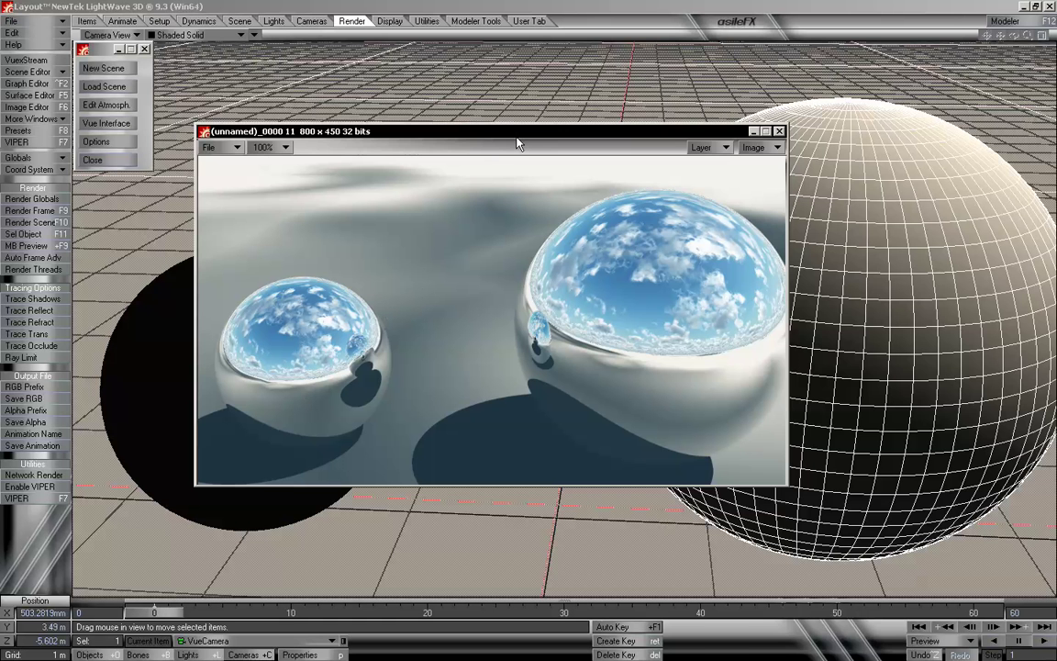
pyautogui.moveTo(519, 131); pyautogui.dragTo(512, 139)
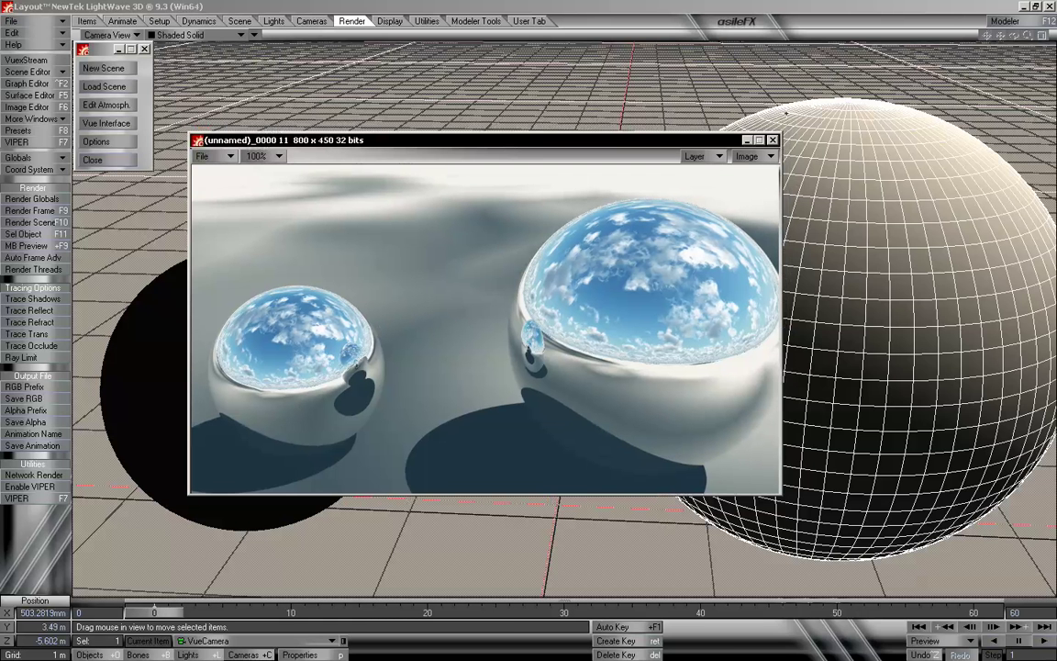
pyautogui.click(773, 139)
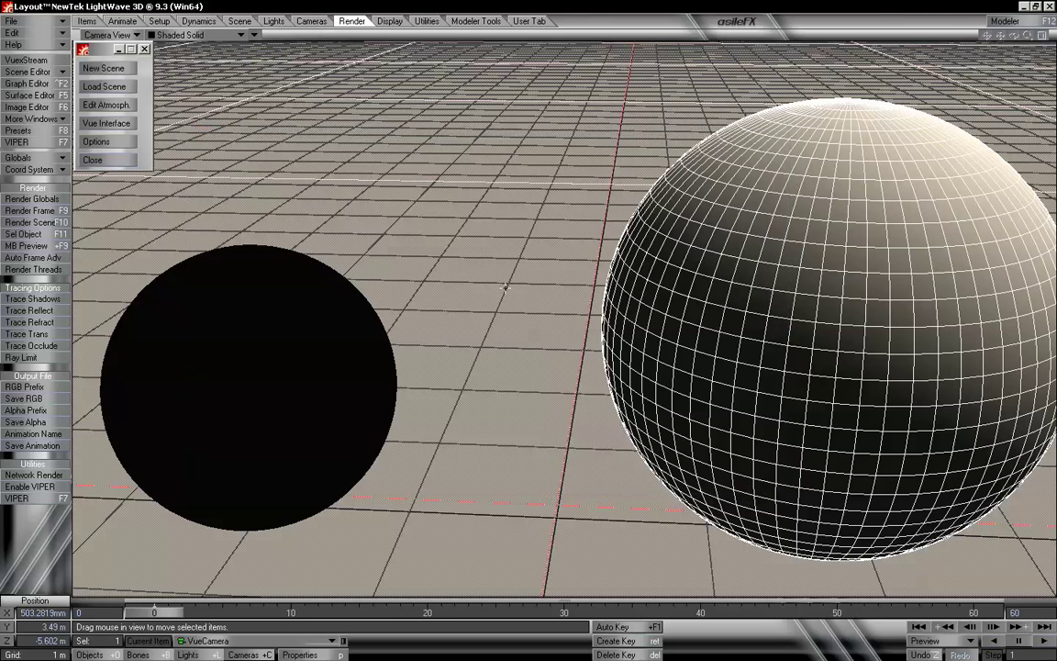
# Move the Vue camera farther back and up to about X 651 mm, Y 5.14 m, Z -8 m.
pyautogui.moveTo(518, 297); pyautogui.dragTo(514, 281)
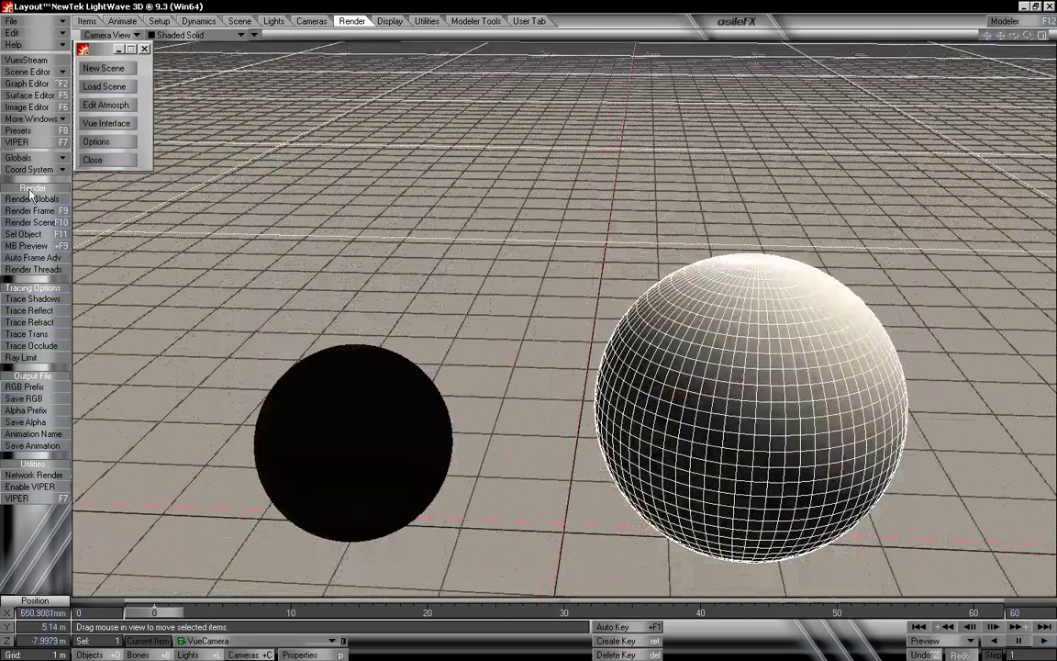
# Add an HV particle emitter named Emitter and place it between the spheres at about X -844 mm, Y 0 m, Z 3.84 m.
pyautogui.click(87, 21)
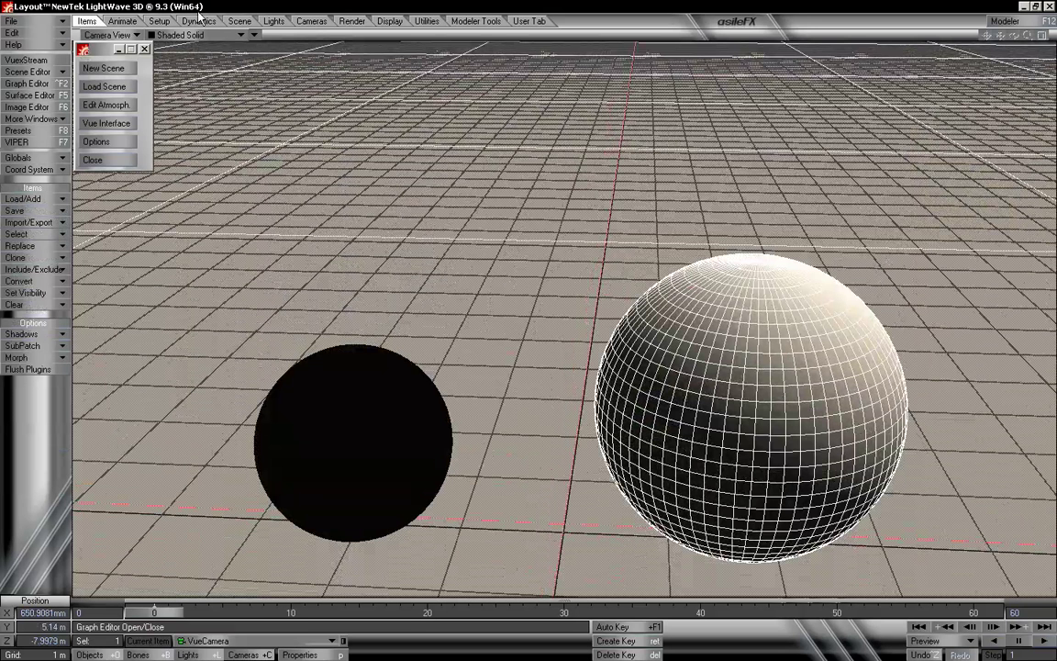
pyautogui.click(198, 20)
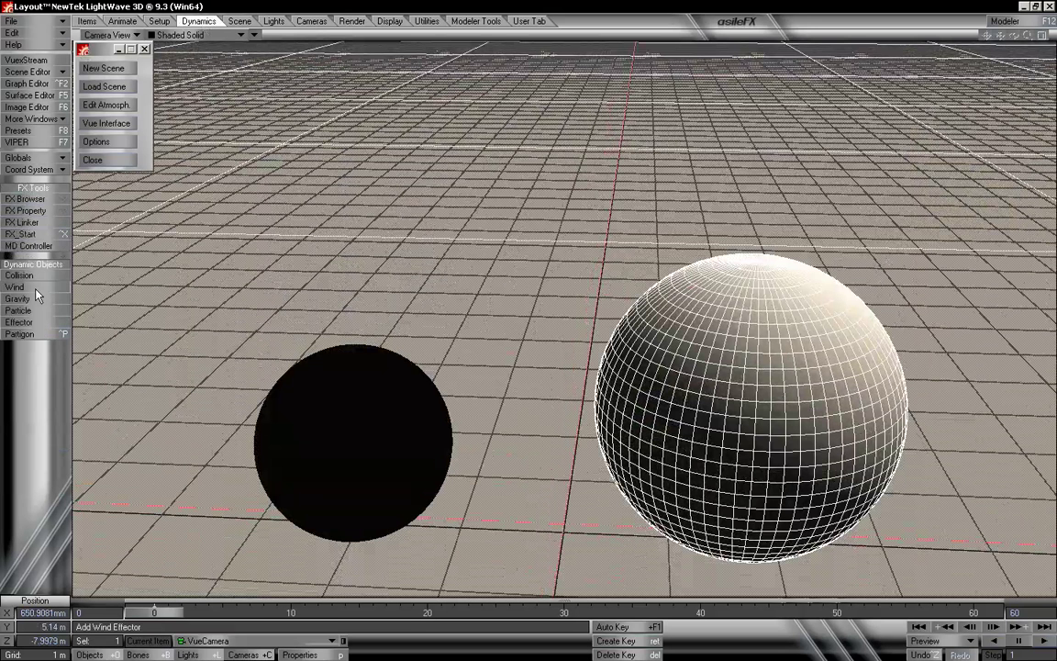
pyautogui.click(31, 315)
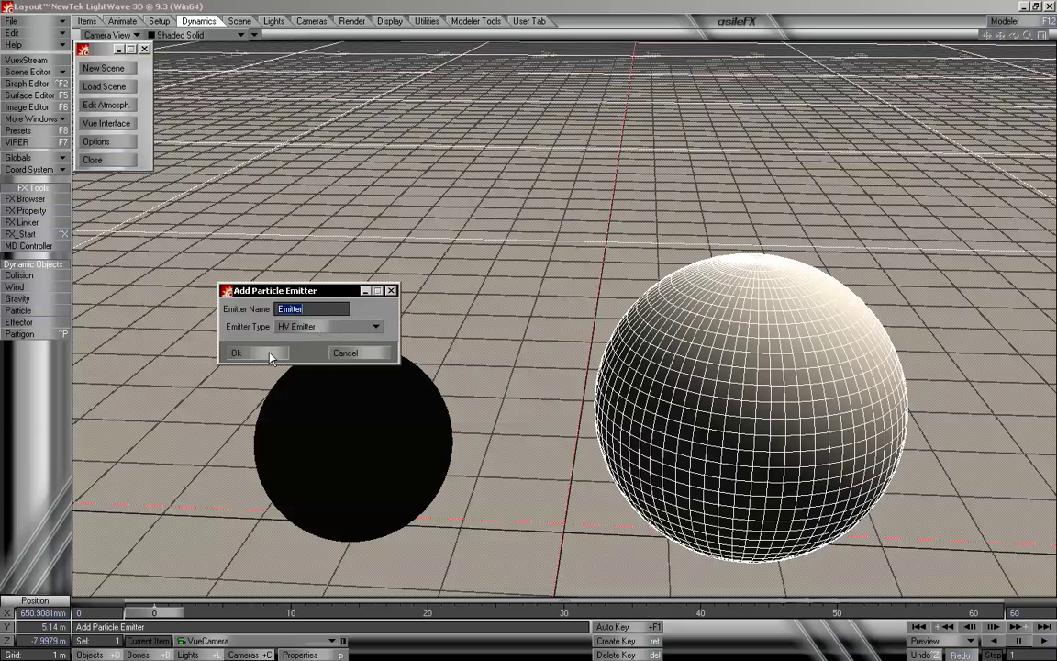
pyautogui.click(236, 352)
pyautogui.moveTo(564, 505); pyautogui.dragTo(525, 356)
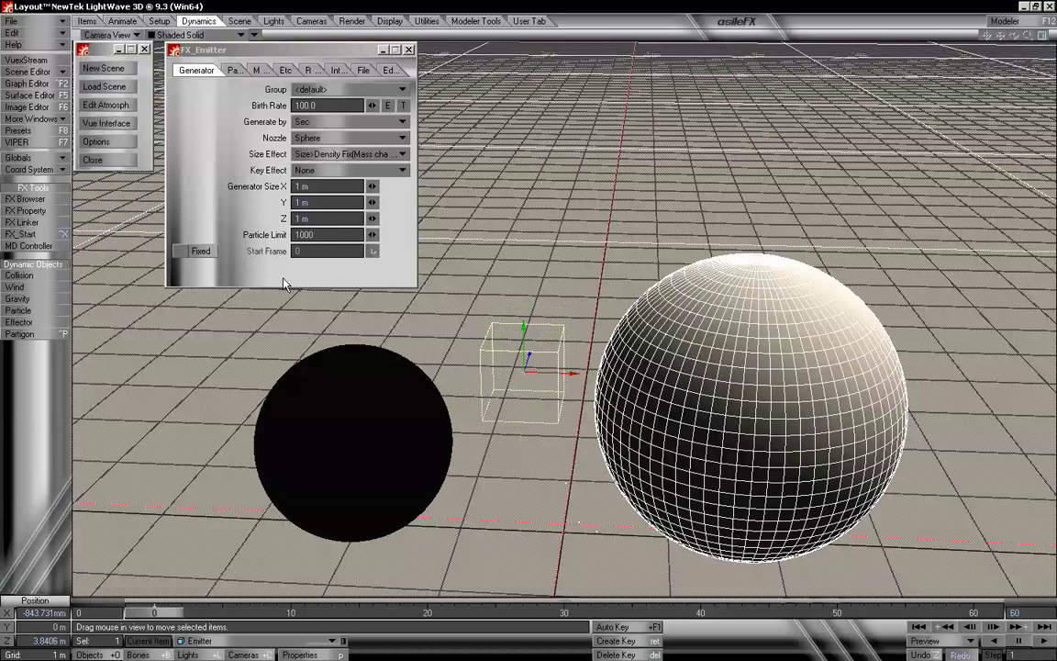
# Set the emitter's Y gravity to 5.0 so its particles rise.
pyautogui.click(256, 70)
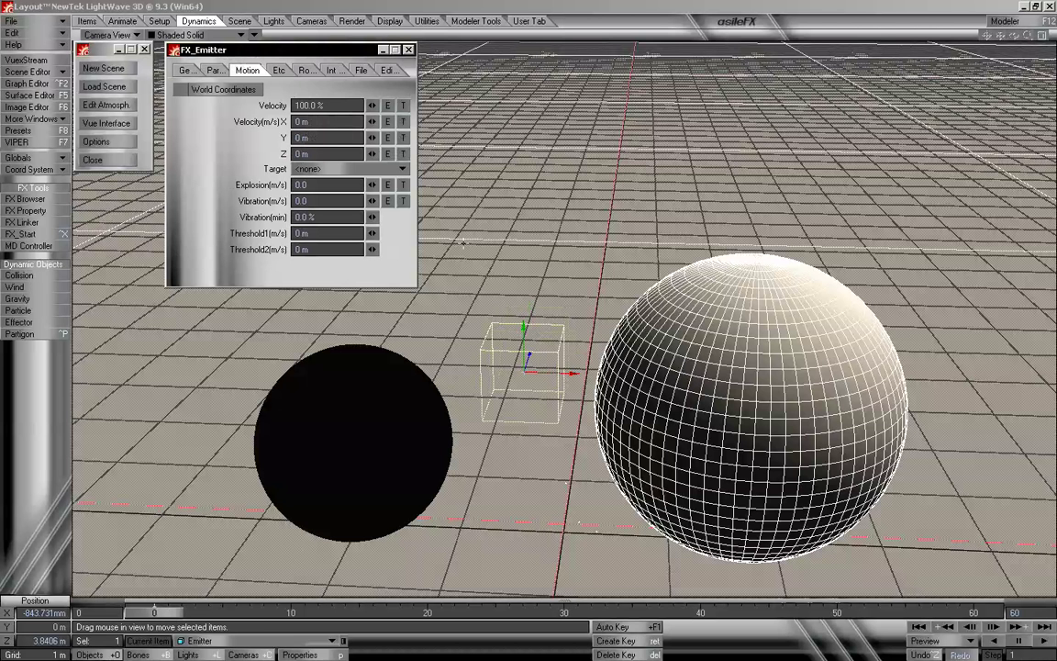
pyautogui.click(302, 71)
pyautogui.click(275, 69)
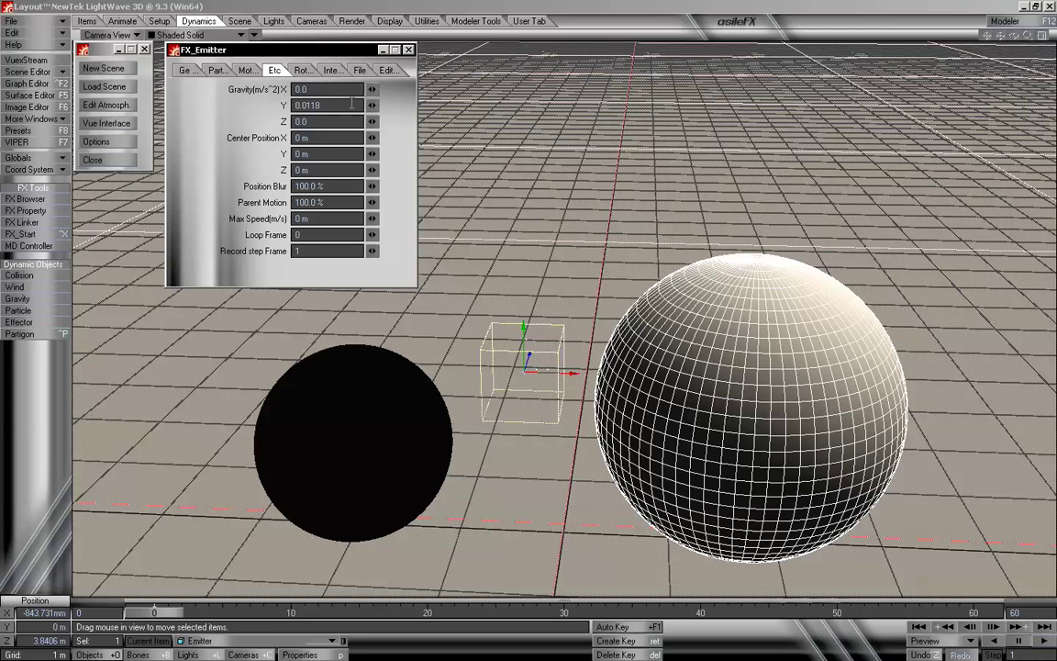
pyautogui.write('5')
pyautogui.press('Tab')
pyautogui.press('Tab')
pyautogui.press('Tab')
pyautogui.press('Tab')
pyautogui.press('Tab')
pyautogui.press('Tab')
pyautogui.press('Tab')
pyautogui.press('Return')
pyautogui.click(154, 592)
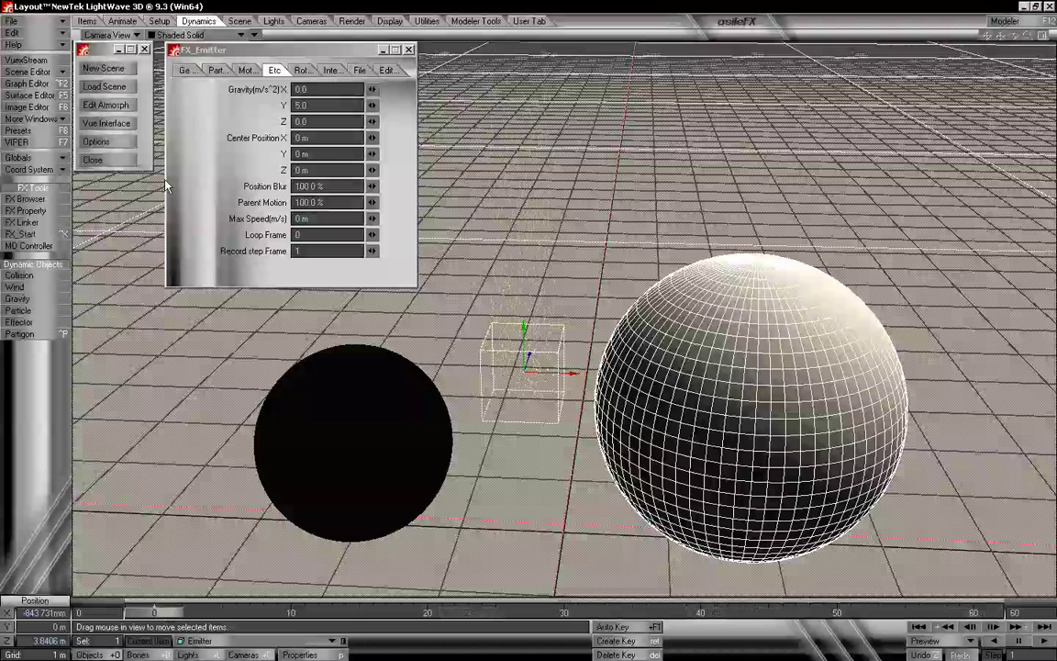
# Turn on the emitter's Fixed option with a negative start frame and minimize its properties window.
pyautogui.click(189, 71)
pyautogui.click(206, 251)
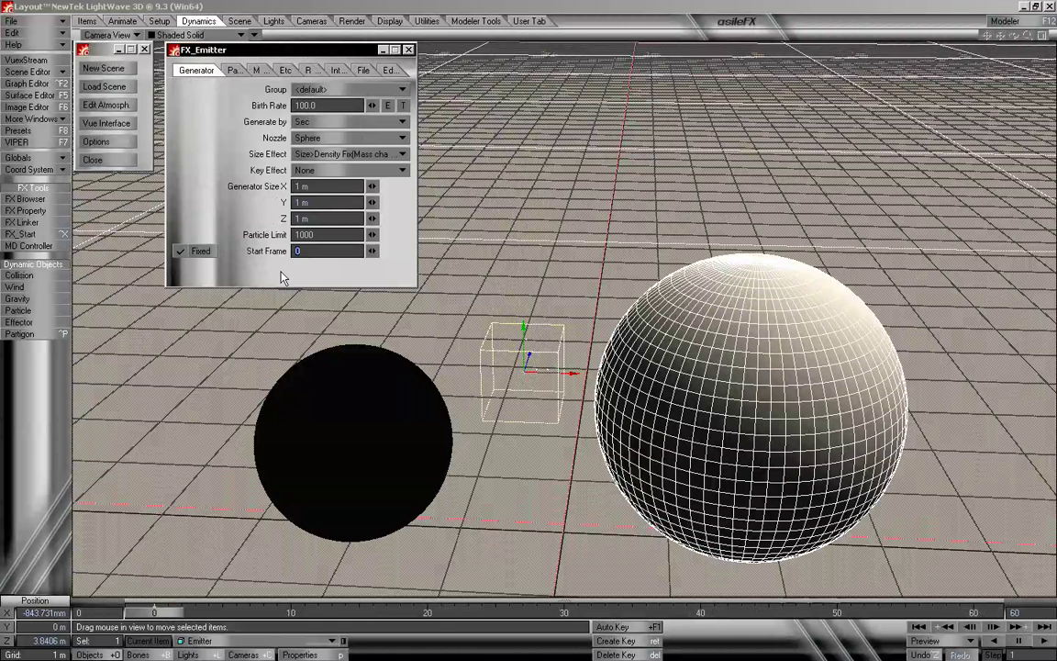
pyautogui.write('-6')
pyautogui.press('Return')
pyautogui.click(383, 50)
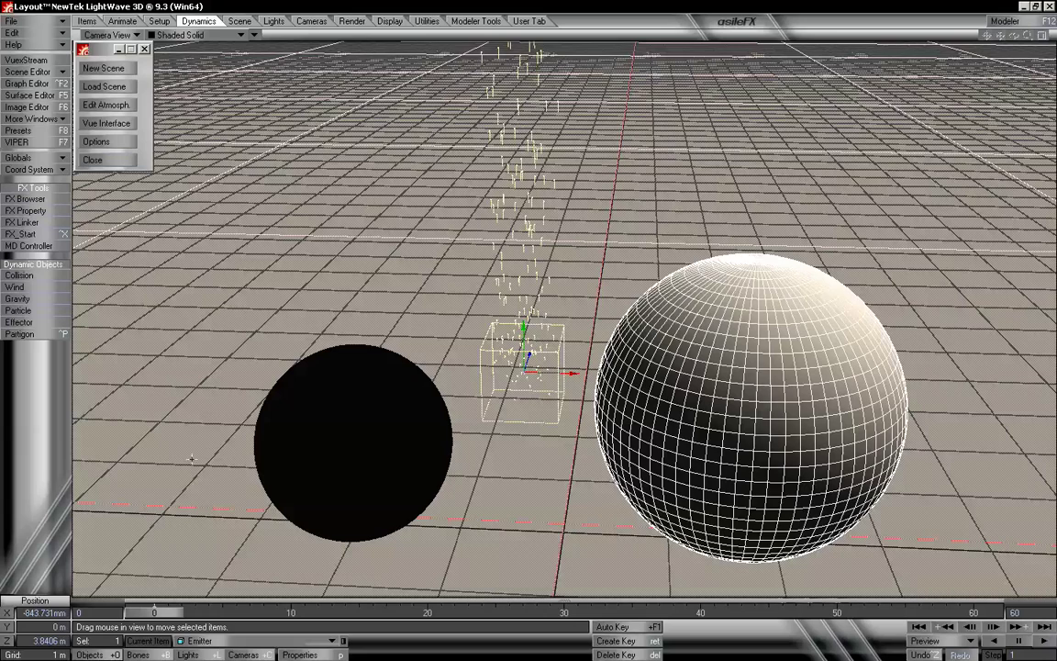
# Move the Vue camera to about X -530 mm, Y 4.79 m, Z -57 mm and open the VIPER preview.
pyautogui.click(250, 654)
pyautogui.moveTo(423, 458); pyautogui.dragTo(431, 354)
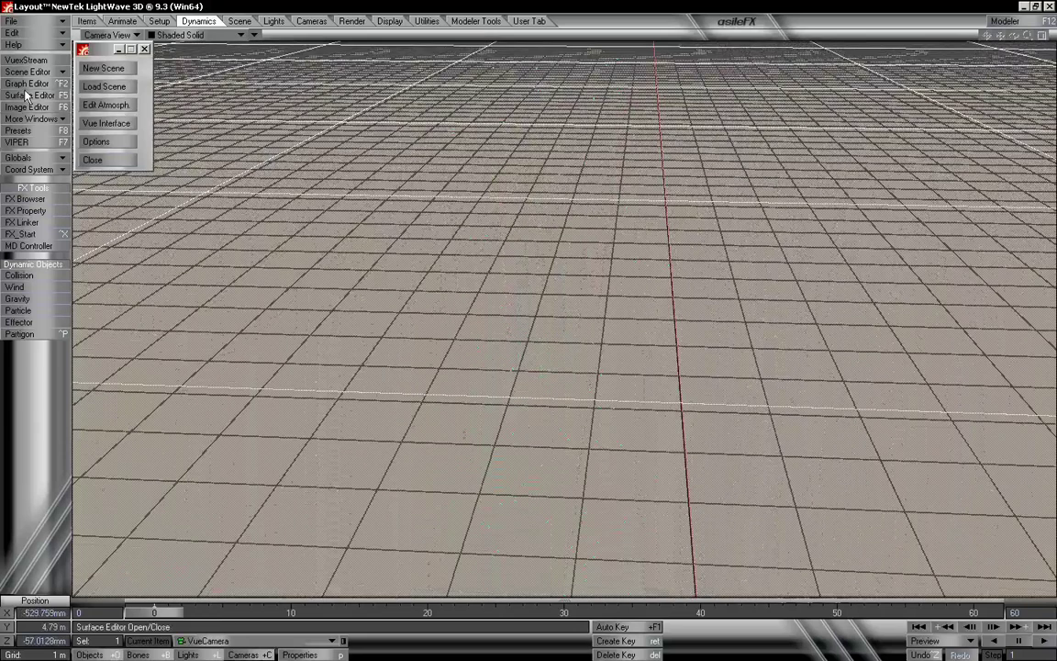
pyautogui.click(39, 145)
pyautogui.moveTo(520, 272); pyautogui.dragTo(214, 87)
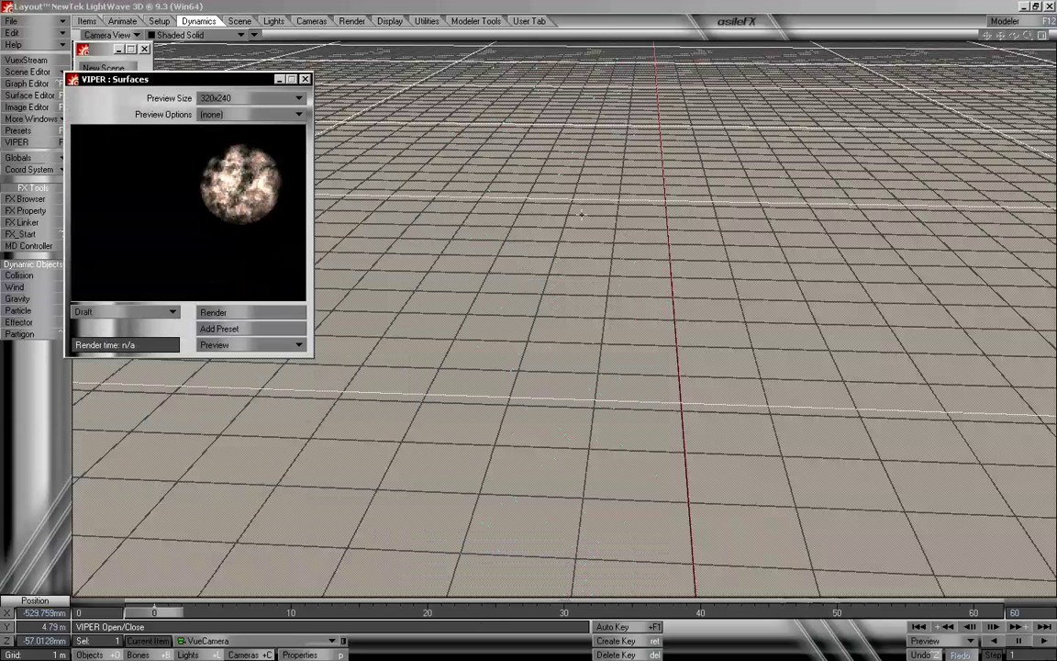
# Add a HyperVoxels 3.0 volumetric in the effects settings and activate it for the Emitter object.
pyautogui.click(92, 655)
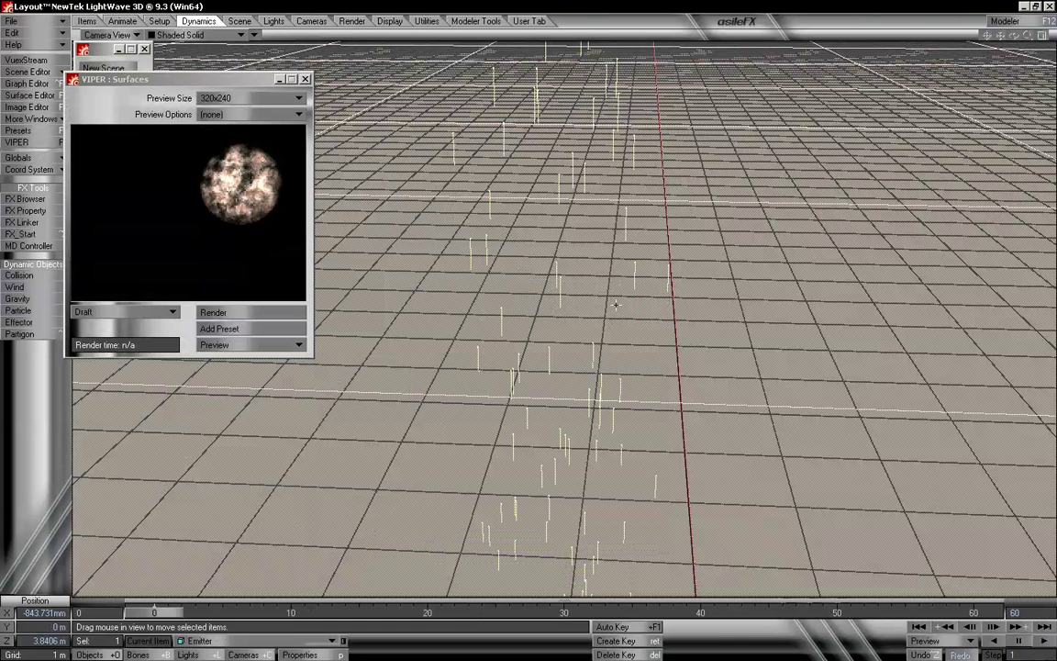
pyautogui.hotkey('ctrl', 'F6')
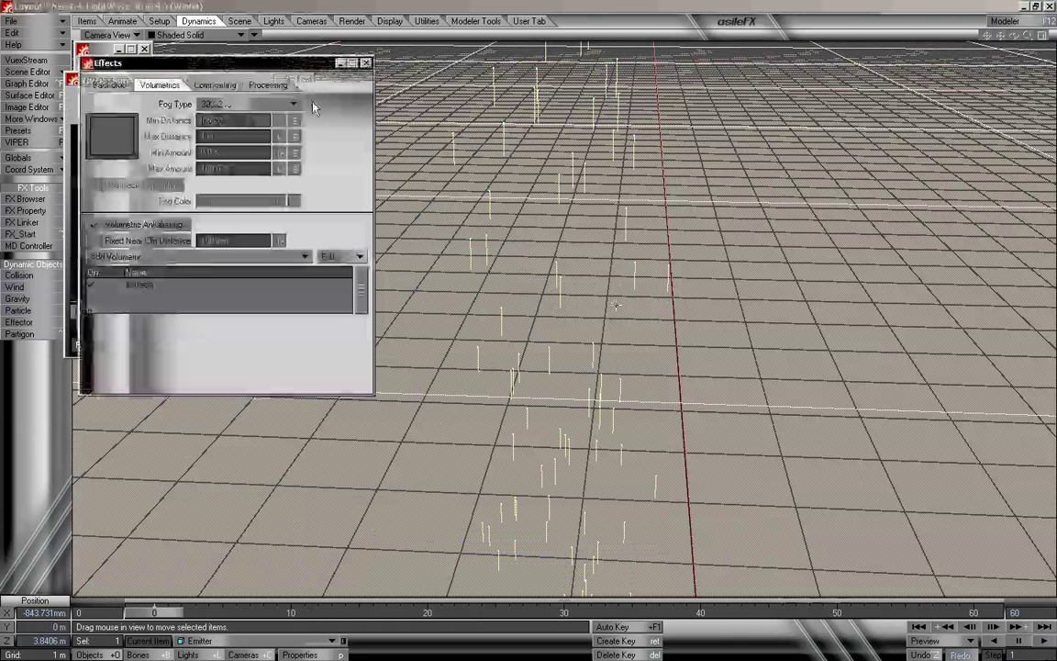
pyautogui.moveTo(172, 54); pyautogui.dragTo(713, 64)
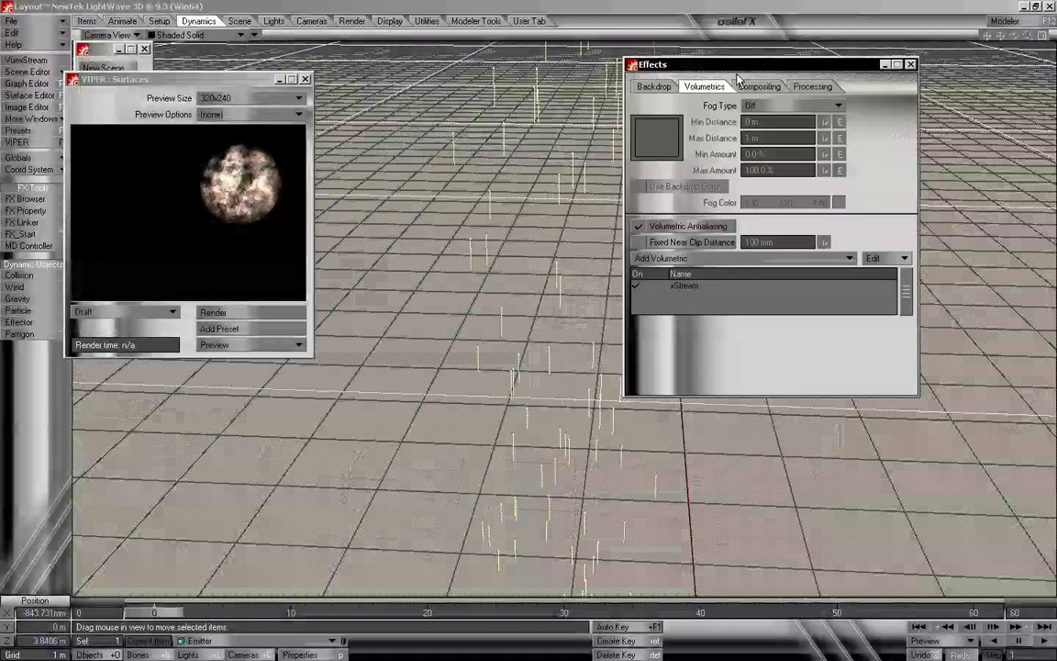
pyautogui.click(744, 265)
pyautogui.click(746, 265)
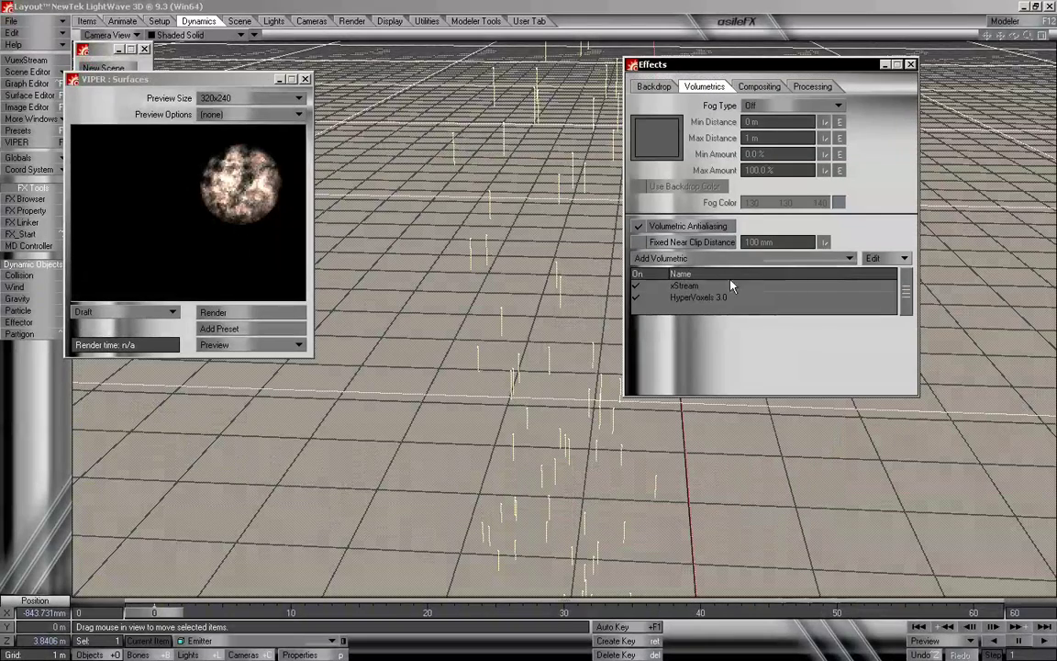
pyautogui.doubleClick(723, 298)
pyautogui.moveTo(513, 247); pyautogui.dragTo(472, 78)
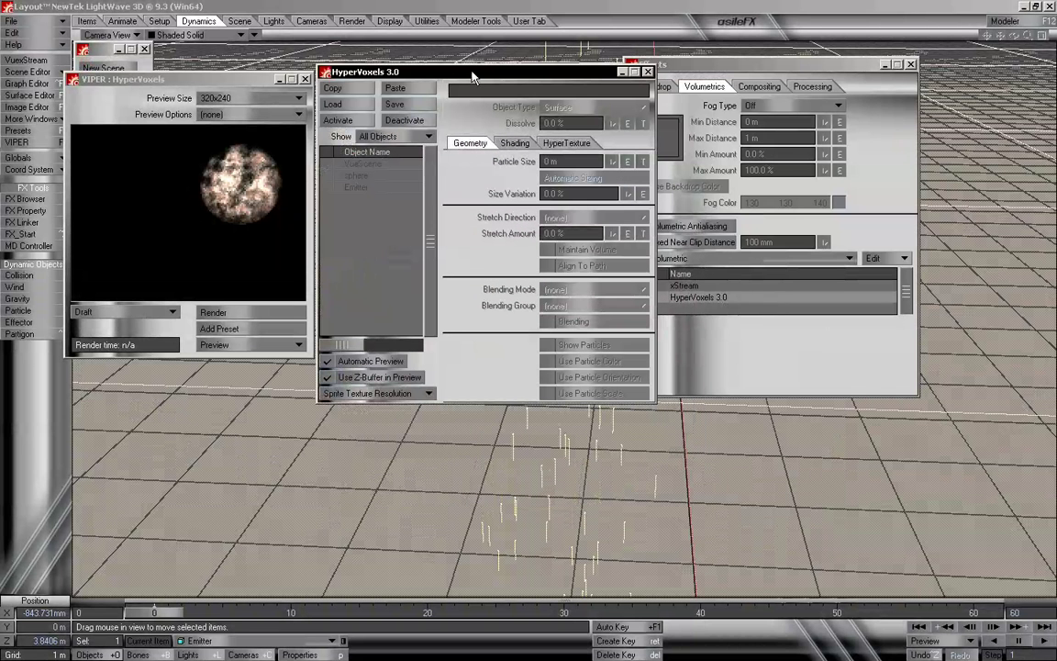
pyautogui.doubleClick(354, 189)
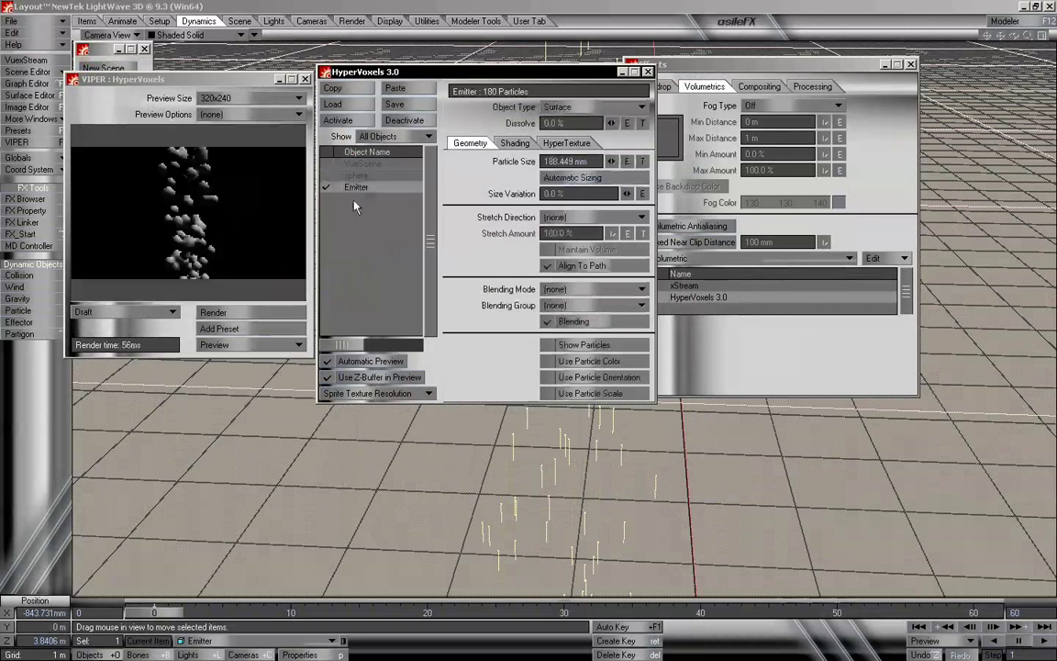
# Enlarge the VIPER preview to 640x480 and increase the emitter's HyperVoxels particle size to about 408 mm.
pyautogui.click(173, 131)
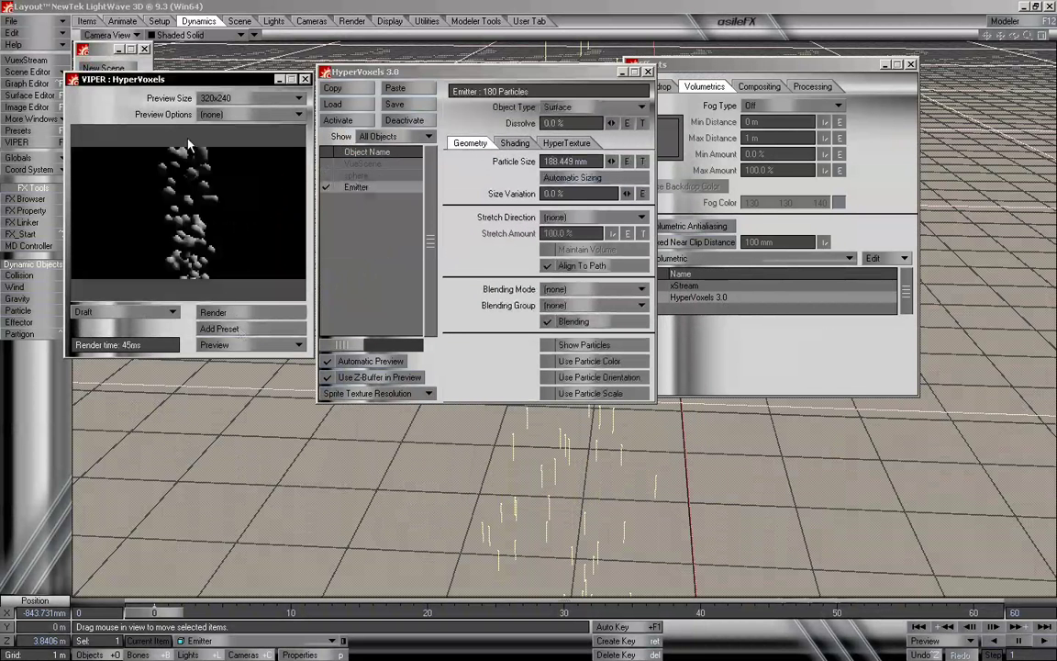
pyautogui.click(250, 98)
pyautogui.click(259, 121)
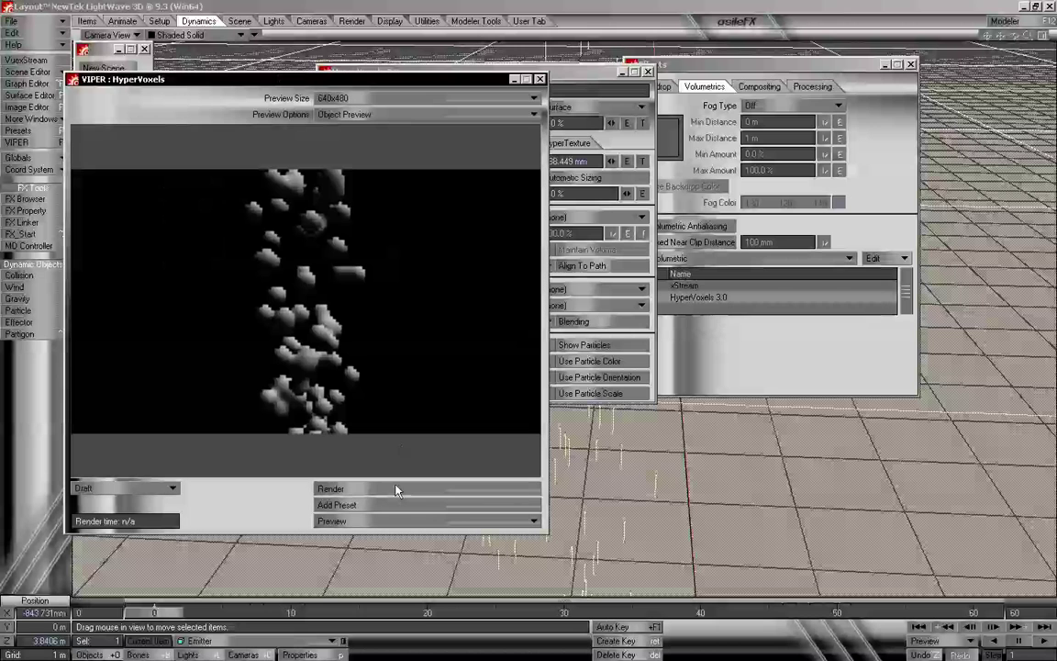
pyautogui.moveTo(614, 75); pyautogui.dragTo(833, 90)
pyautogui.moveTo(826, 179); pyautogui.dragTo(783, 181)
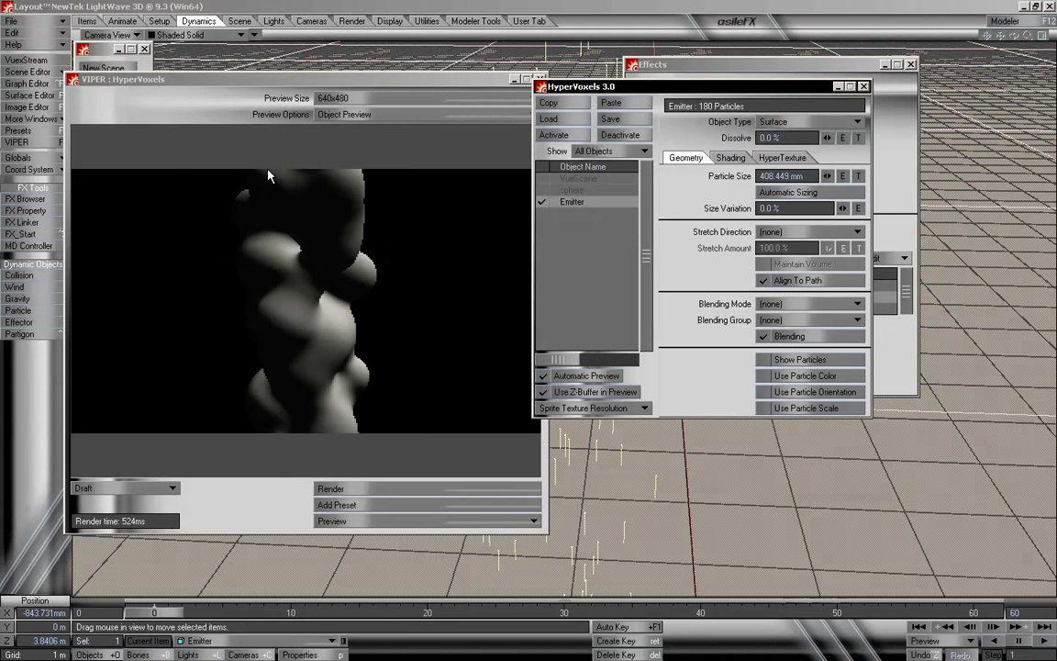
# Set the HyperVoxels shading to 100% reflection and 0% diffuse, and close the HyperVoxels and VIPER windows.
pyautogui.click(731, 158)
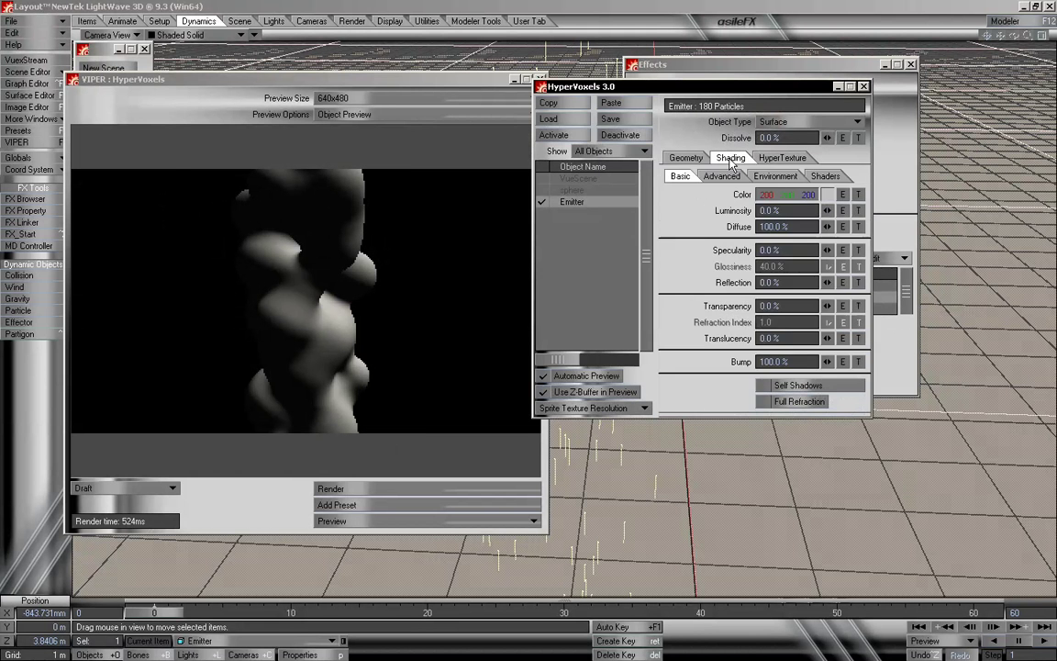
pyautogui.click(762, 283)
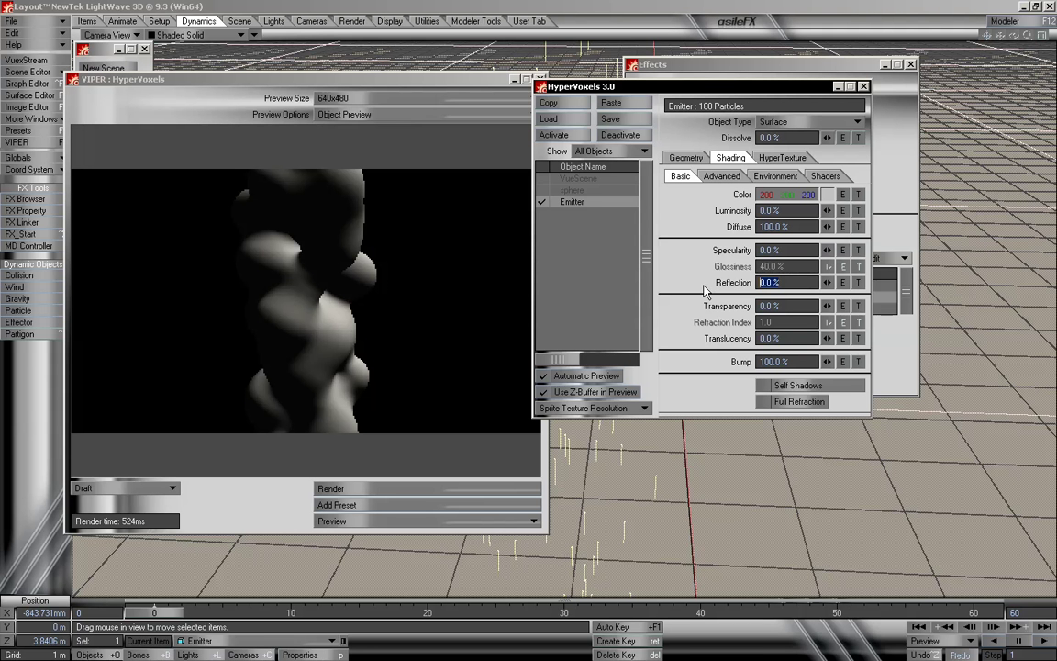
pyautogui.write('1')
pyautogui.press('Tab')
pyautogui.moveTo(794, 228); pyautogui.dragTo(651, 229)
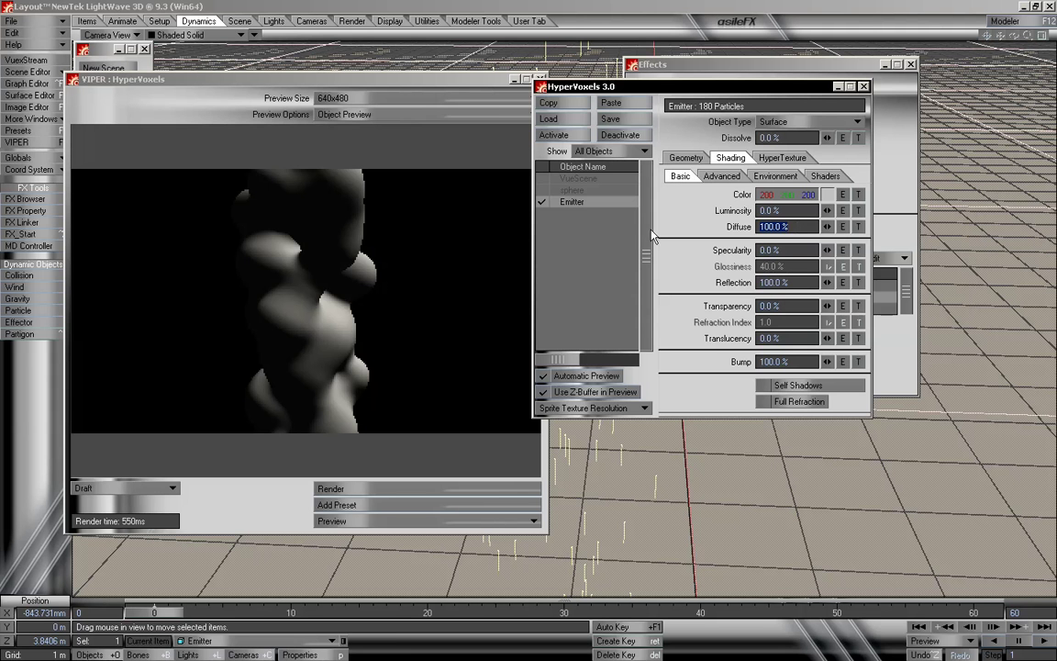
pyautogui.write('0')
pyautogui.press('Tab')
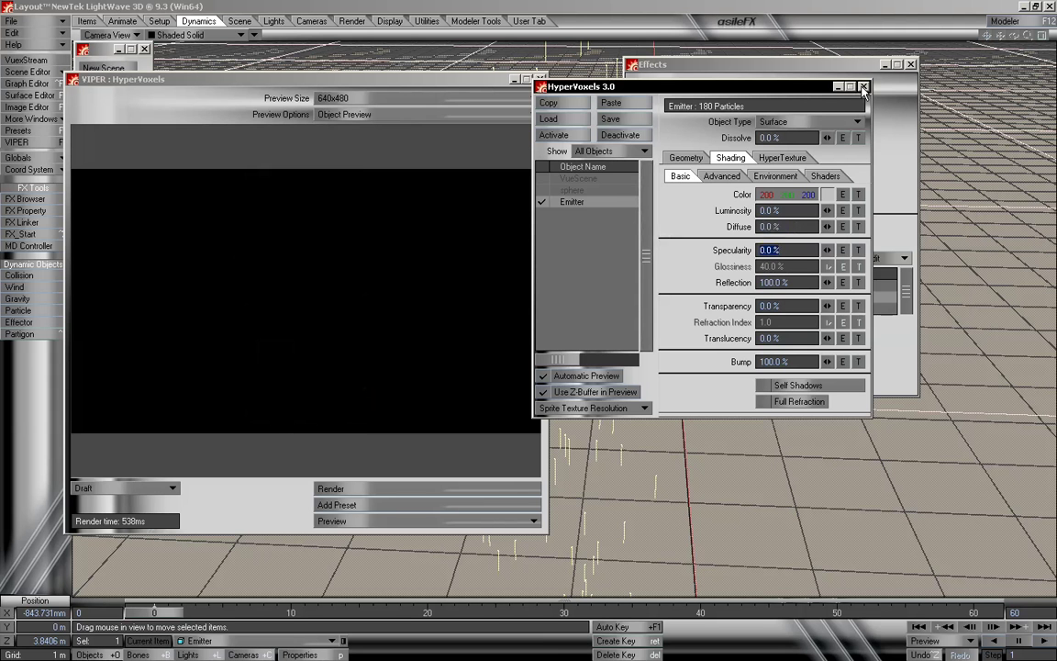
pyautogui.click(864, 87)
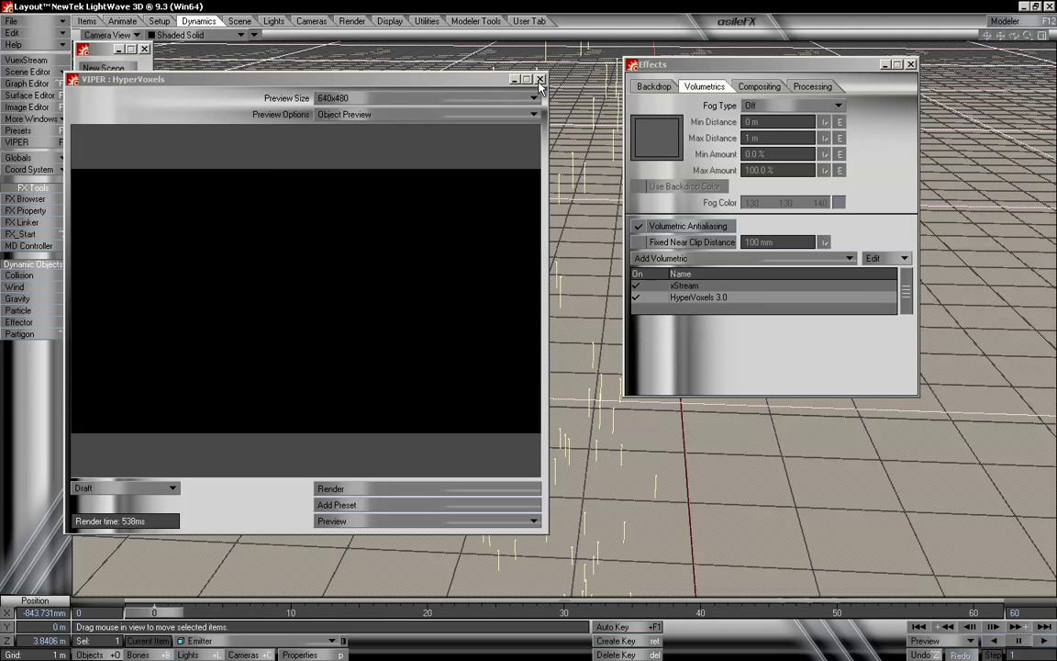
pyautogui.click(541, 79)
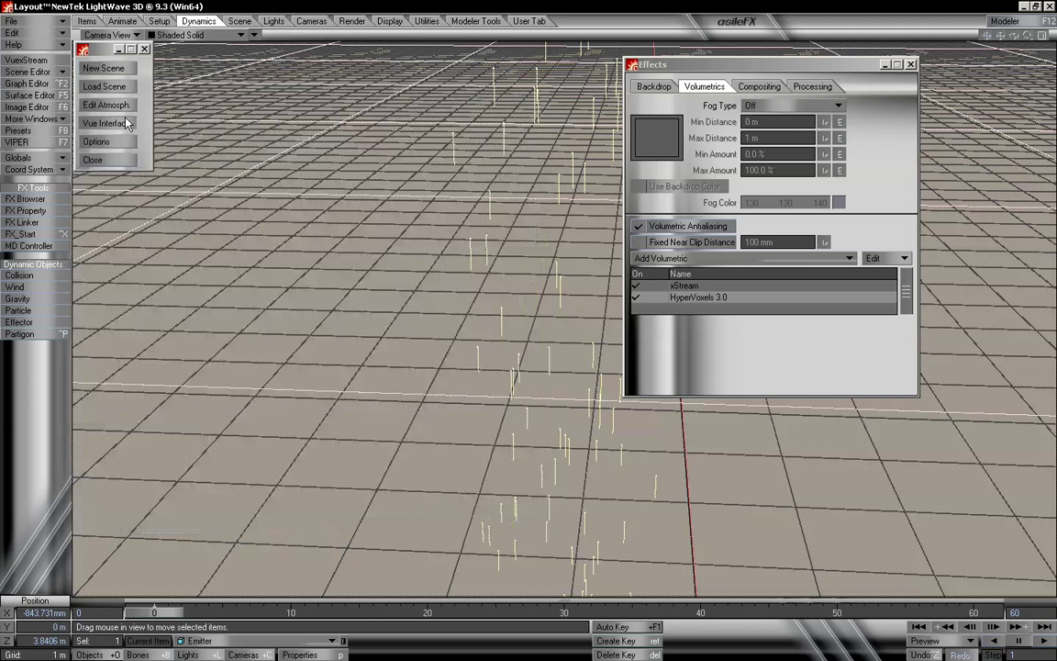
# Render the current frame, view the reflective HyperVoxels particles, and close the image.
pyautogui.click(353, 21)
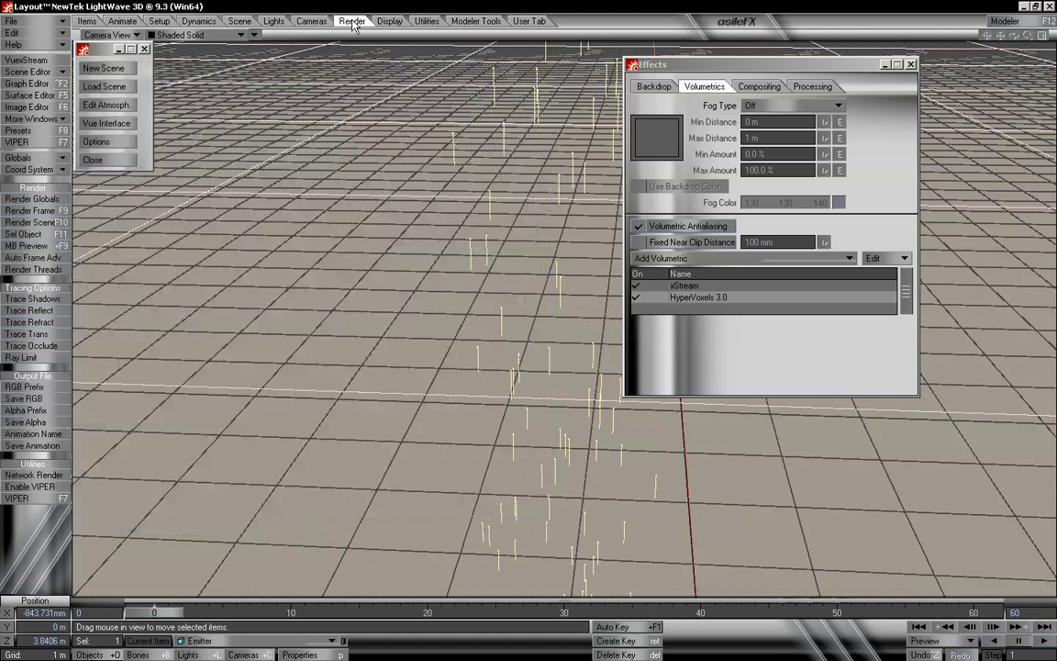
pyautogui.click(53, 213)
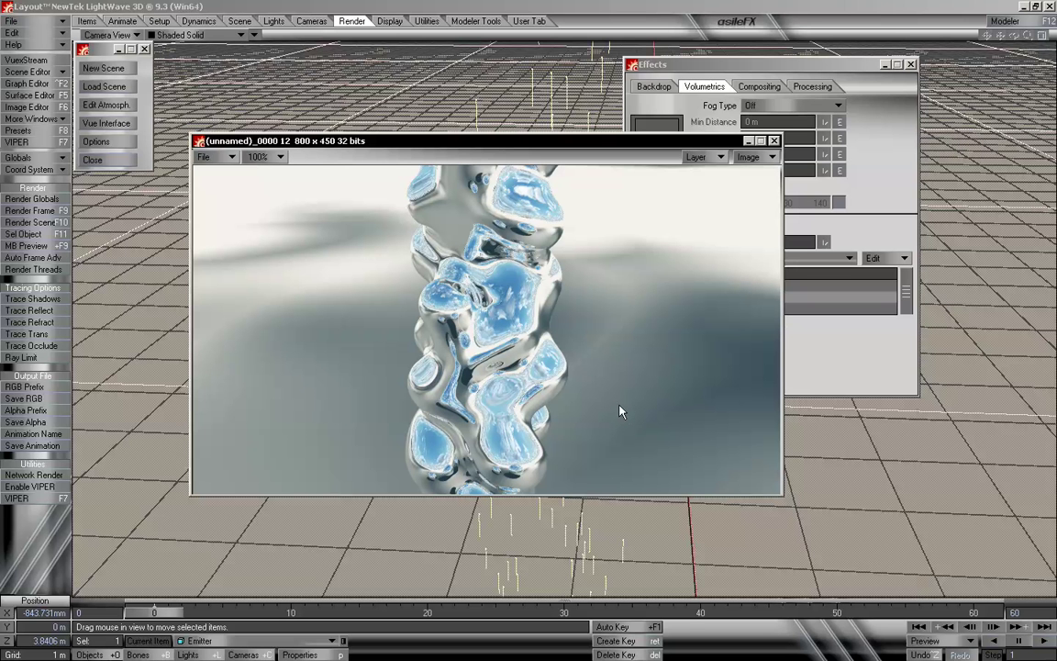
pyautogui.click(773, 141)
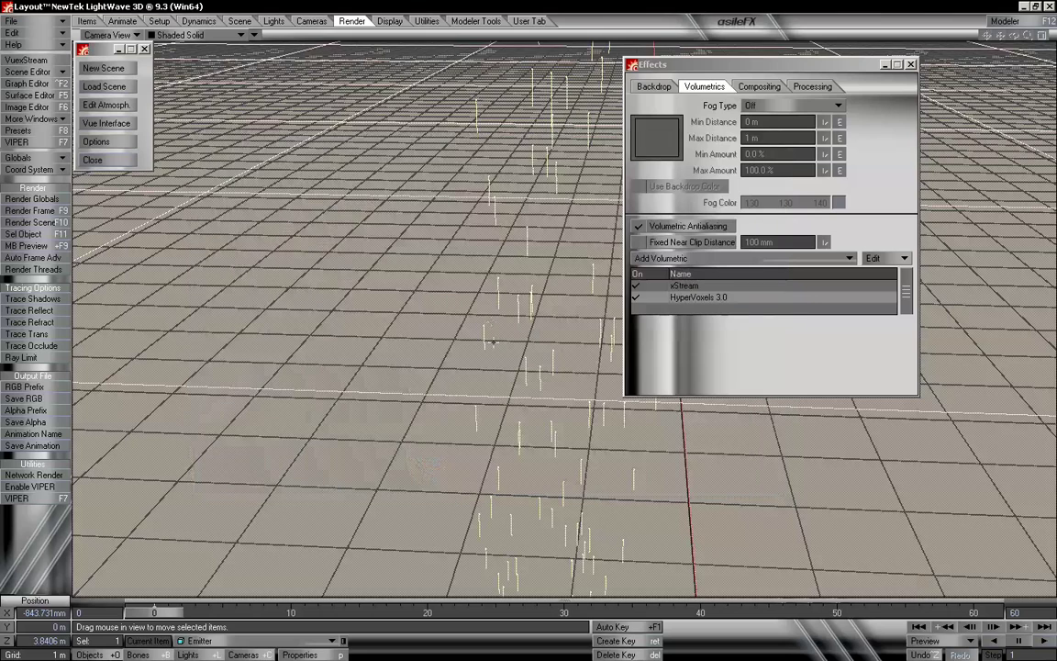
# Move the Vue camera to about X -5.44 m, Y 3.08 m, Z 1.37 m and the emitter to about X 2.65 m, Z 3.5 m.
pyautogui.moveTo(436, 306); pyautogui.dragTo(360, 303)
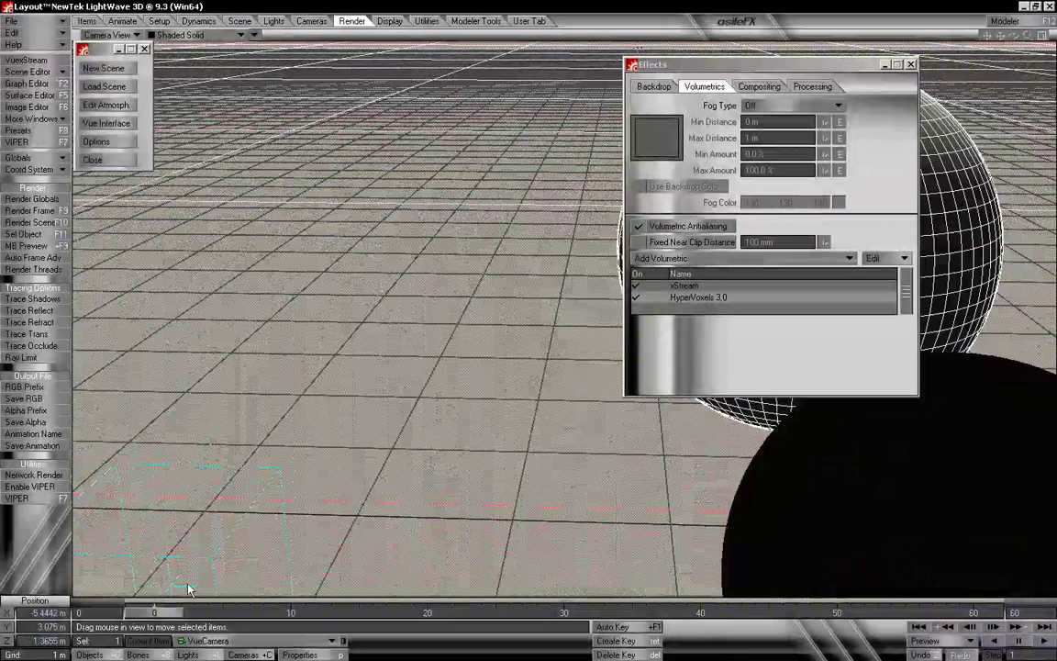
pyautogui.moveTo(166, 547); pyautogui.dragTo(346, 358)
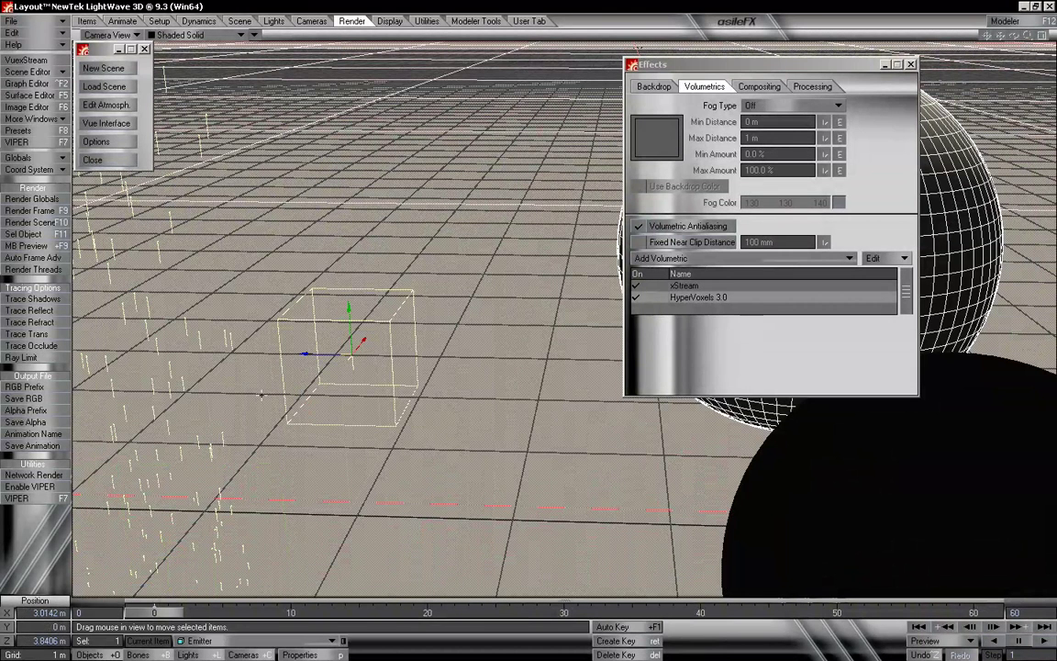
pyautogui.moveTo(358, 354); pyautogui.dragTo(376, 367)
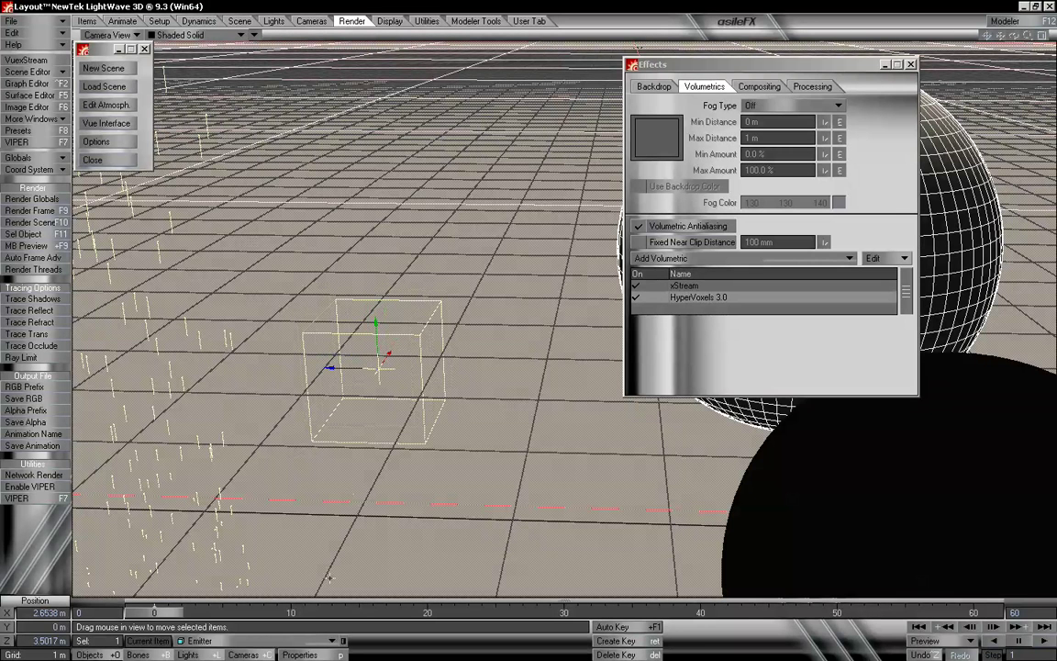
pyautogui.click(910, 64)
# Move and rotate the Vue camera to about heading 107.6°, pitch 25.1°, framing the emitter and large sphere, and render the current frame.
pyautogui.hotkey('shift', 'c')
pyautogui.moveTo(599, 316); pyautogui.dragTo(404, 308)
pyautogui.press('y')
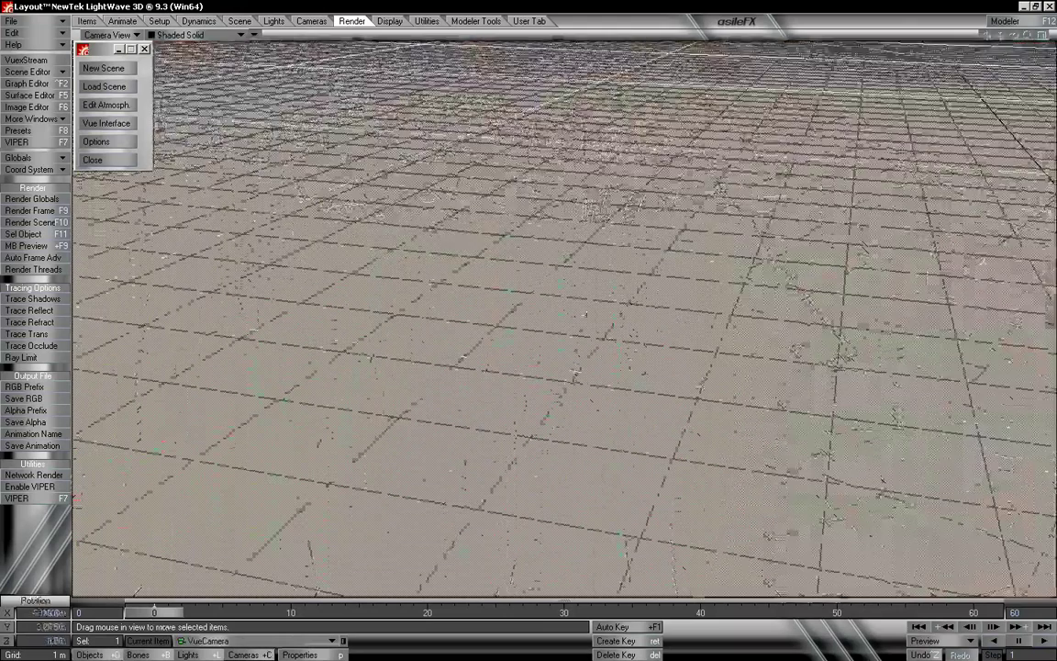
pyautogui.hotkey('ctrl', 'z')
pyautogui.press('t')
pyautogui.moveTo(537, 295); pyautogui.dragTo(487, 303)
pyautogui.press('y')
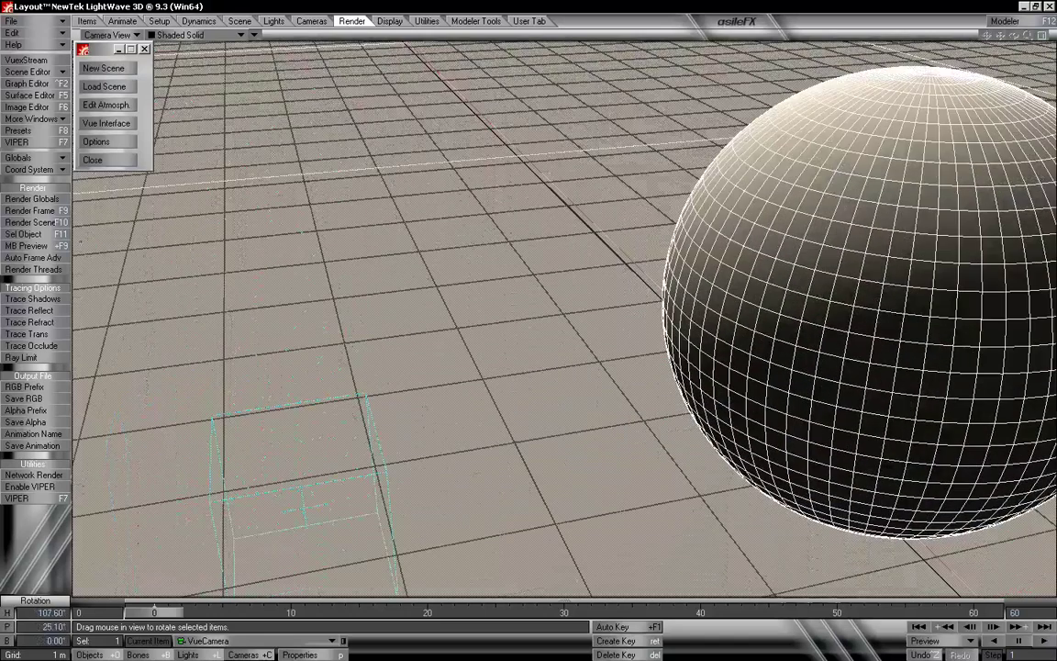
pyautogui.click(57, 211)
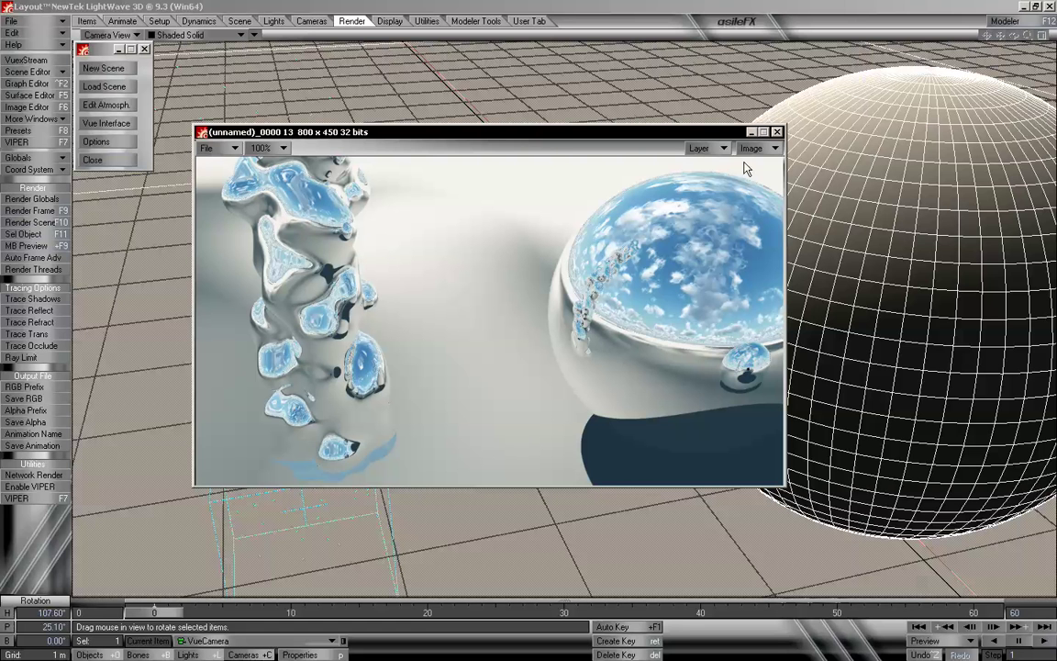
# Close the rendered image and move the Vue camera back to about X -4.53 m, Y 3.77 m, Z 4.04 m.
pyautogui.moveTo(554, 134); pyautogui.dragTo(549, 132)
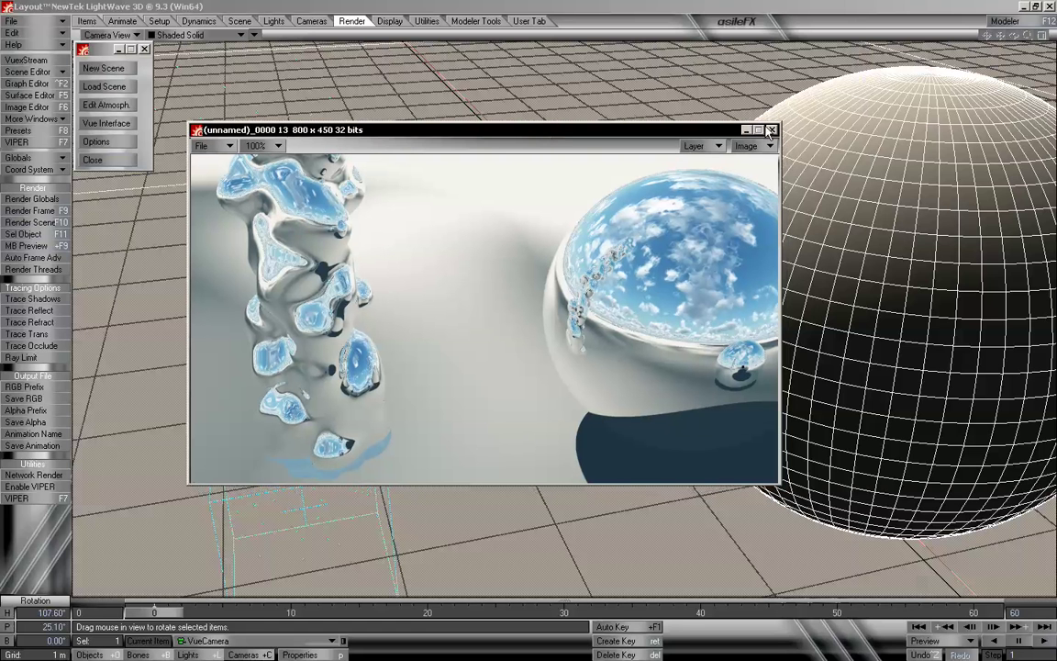
pyautogui.click(773, 133)
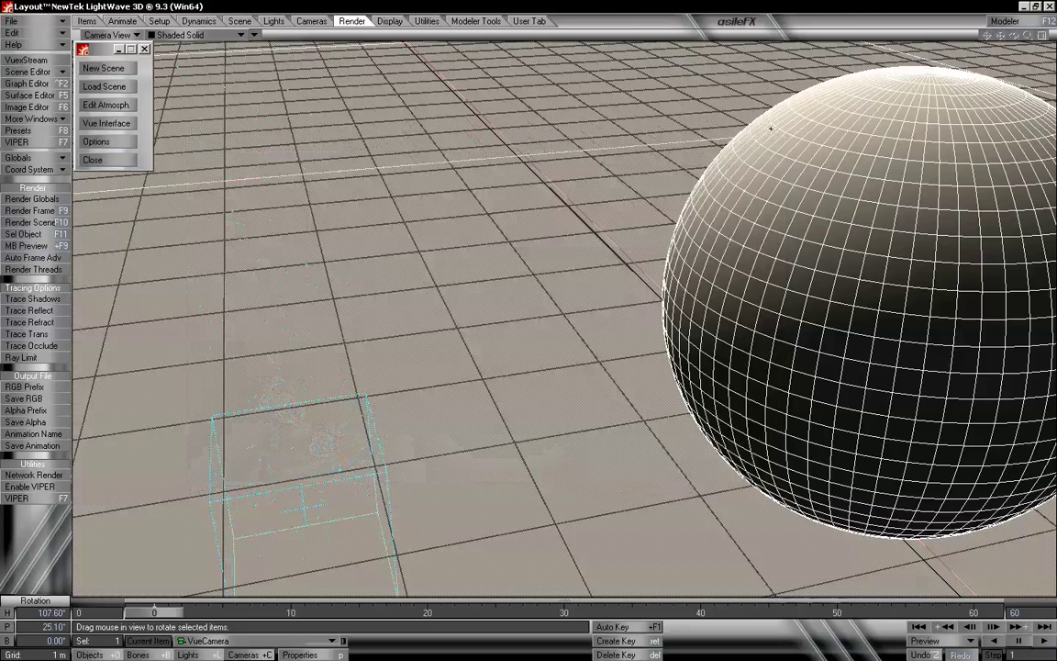
pyautogui.moveTo(500, 302); pyautogui.dragTo(358, 246)
pyautogui.press('t')
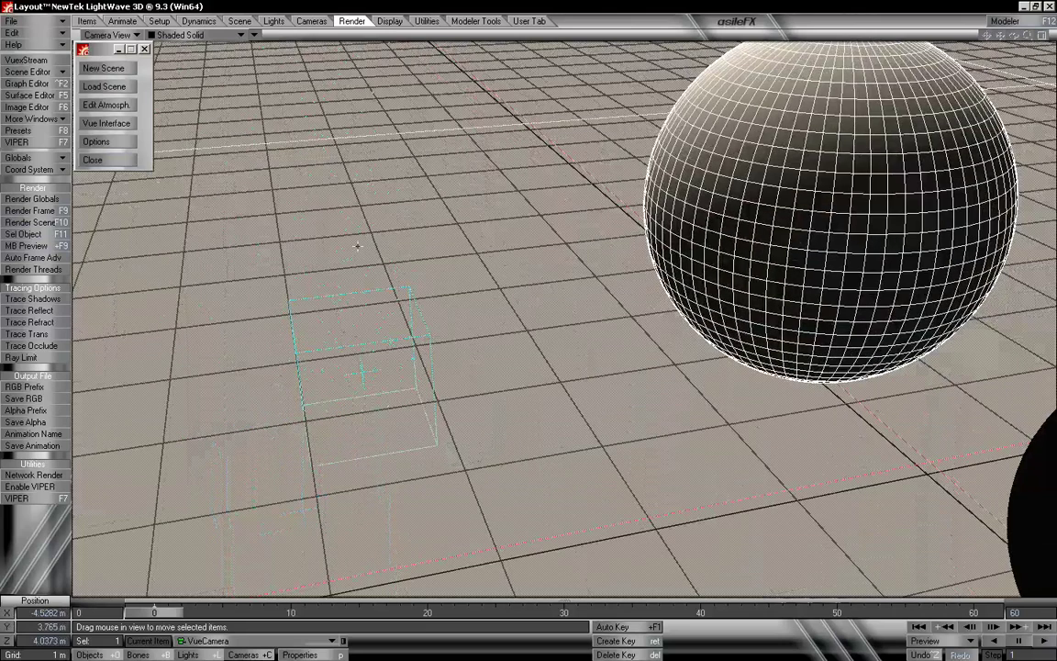
# Open the emitter's HyperVoxels settings with a VIPER preview and enable Self Shadows in the basic shading.
pyautogui.hotkey('ctrl', 'F6')
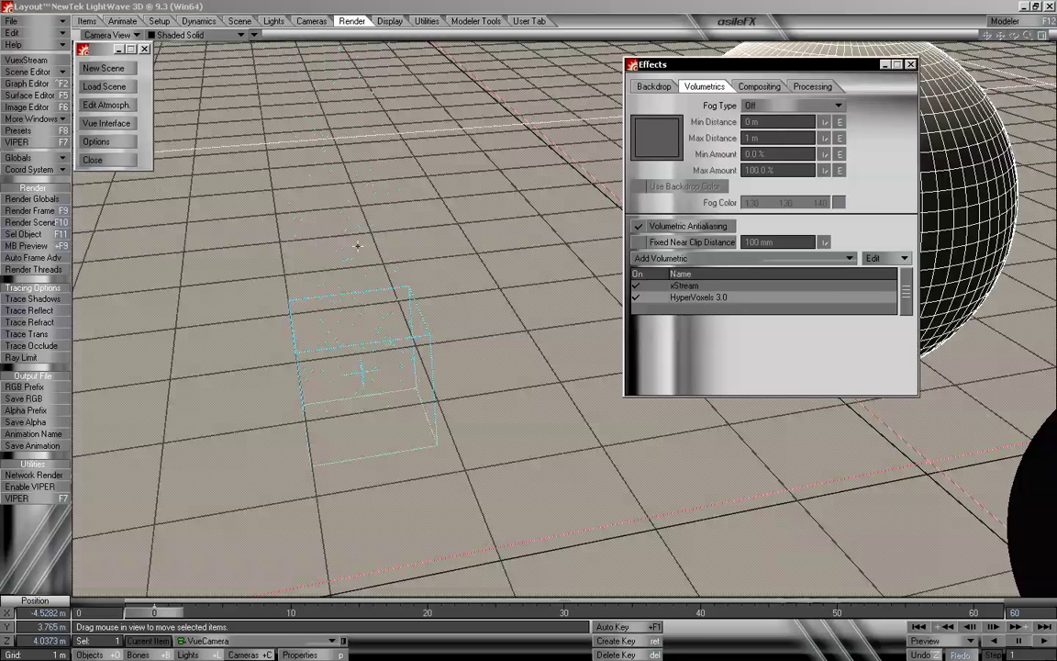
pyautogui.doubleClick(703, 297)
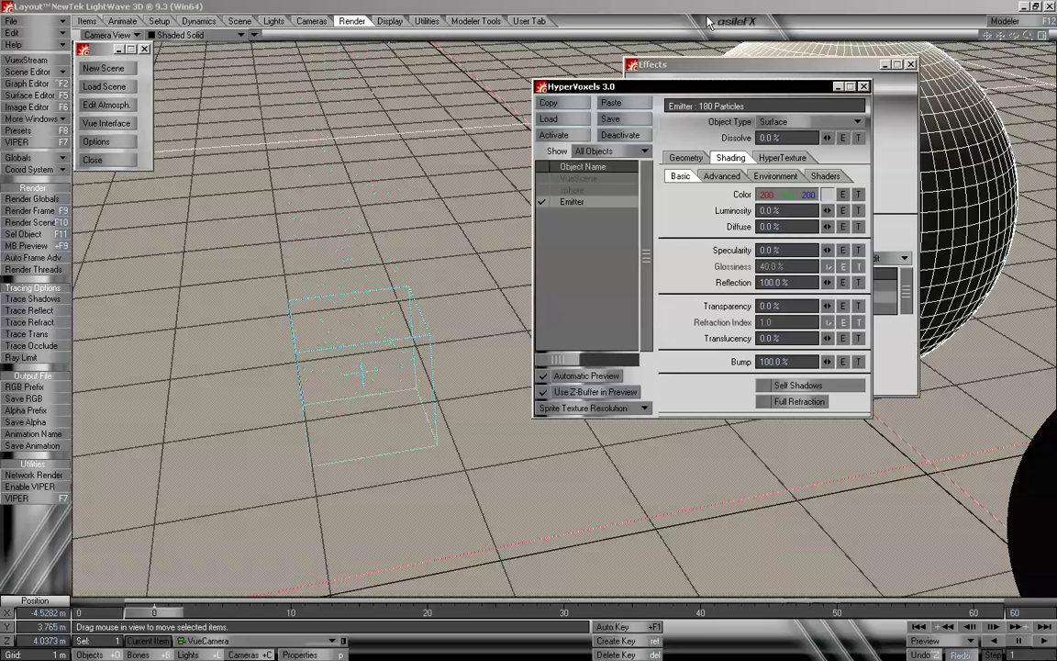
pyautogui.moveTo(624, 85); pyautogui.dragTo(556, 102)
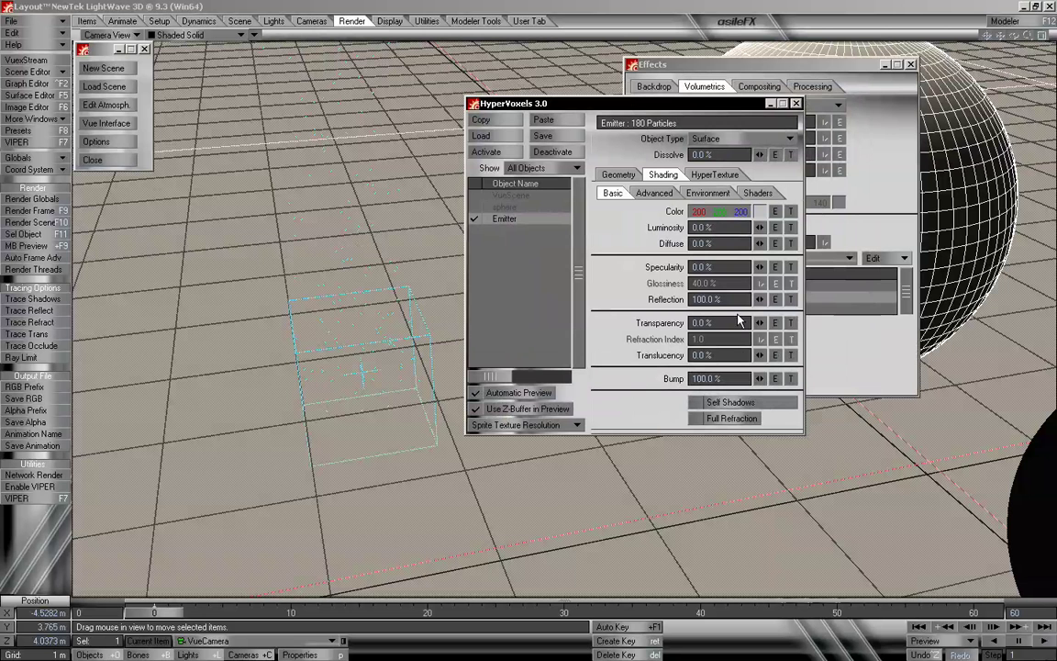
pyautogui.click(19, 143)
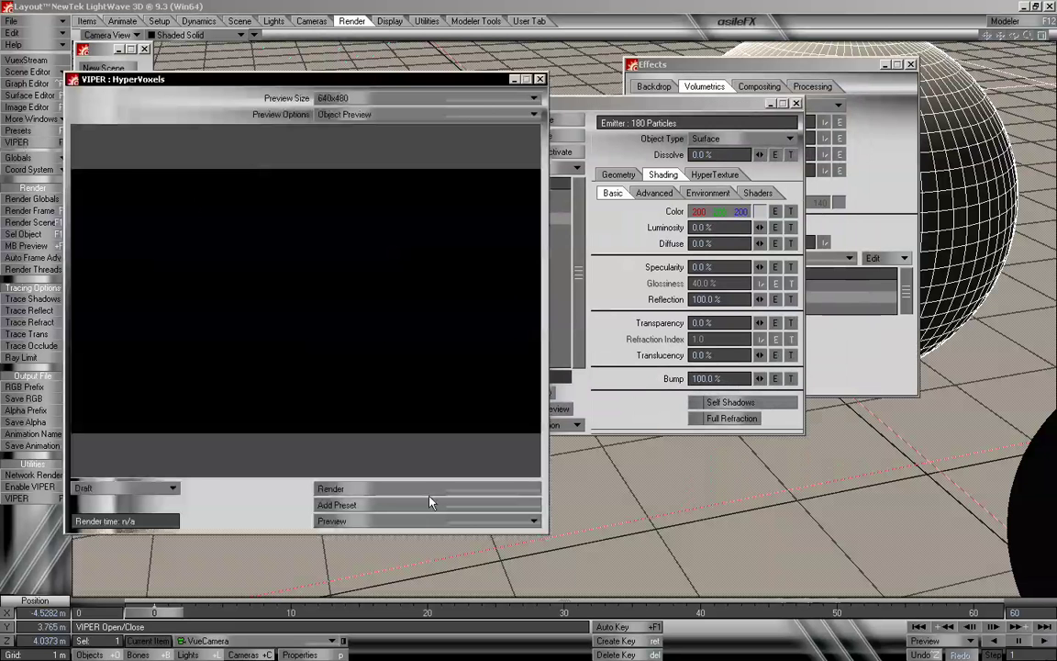
pyautogui.click(751, 404)
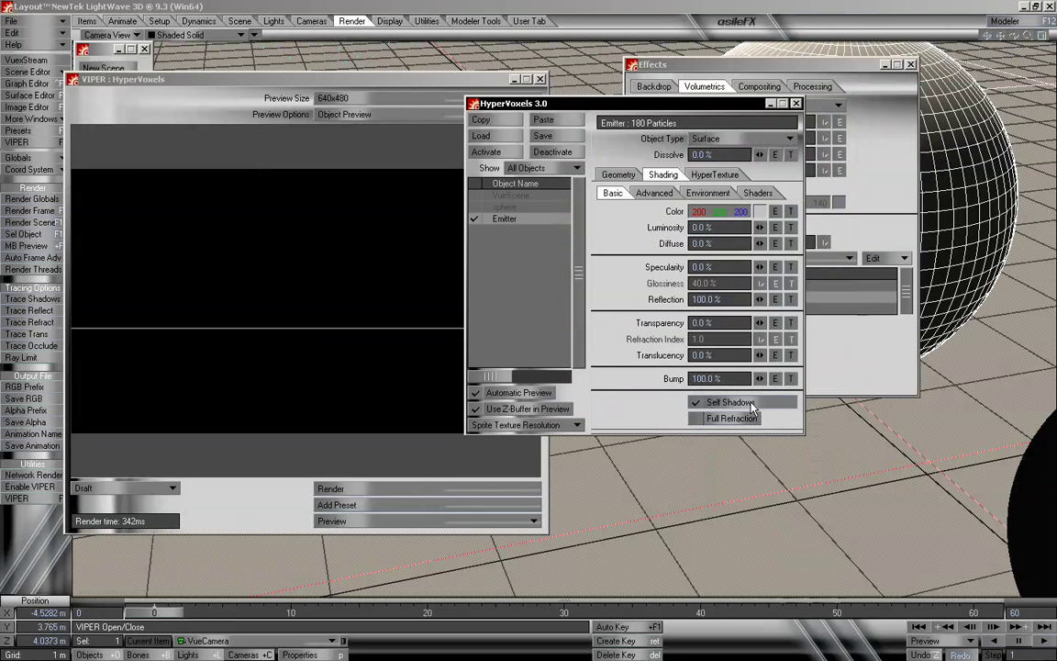
# Review the emitter's HyperVoxels shading and geometry settings, and close the HyperVoxels, VIPER and Effects windows.
pyautogui.click(707, 193)
pyautogui.click(758, 193)
pyautogui.click(615, 194)
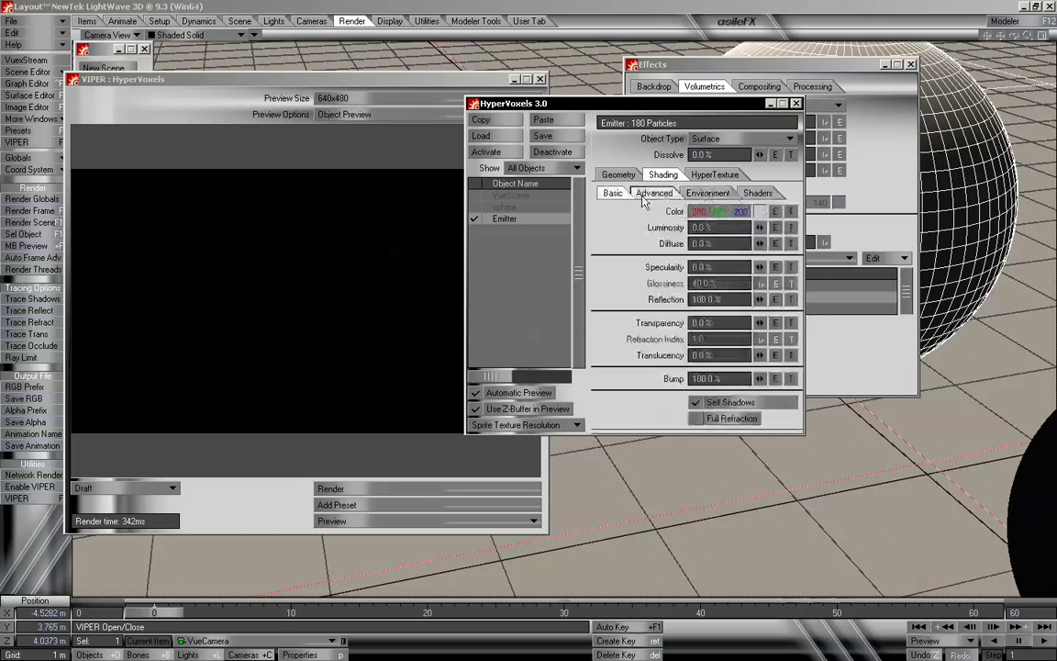
pyautogui.click(654, 193)
pyautogui.click(613, 193)
pyautogui.click(615, 176)
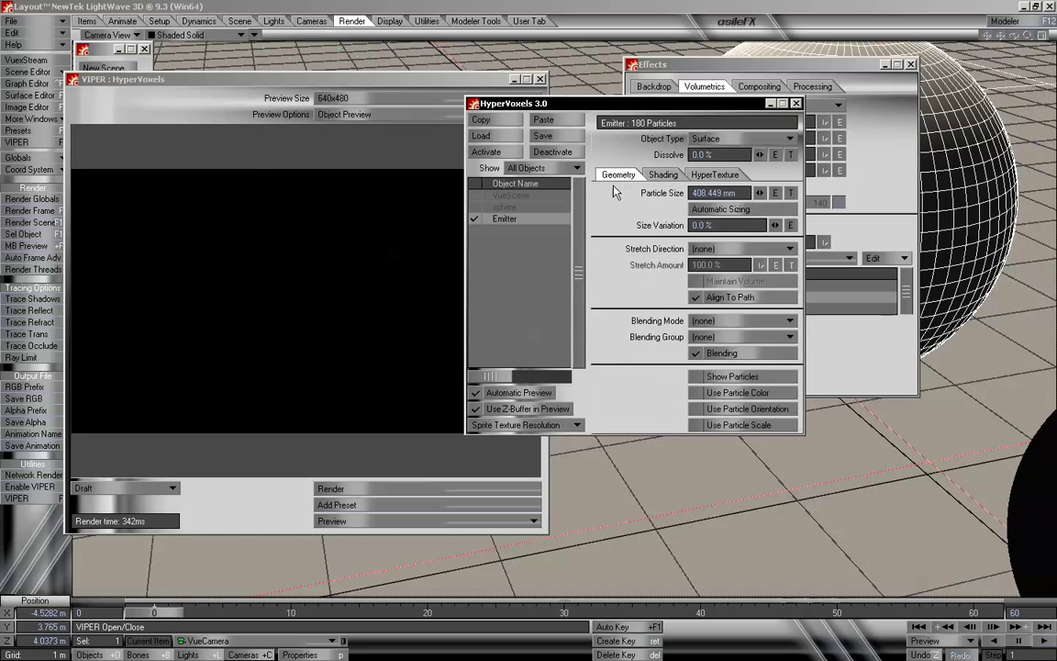
pyautogui.click(648, 175)
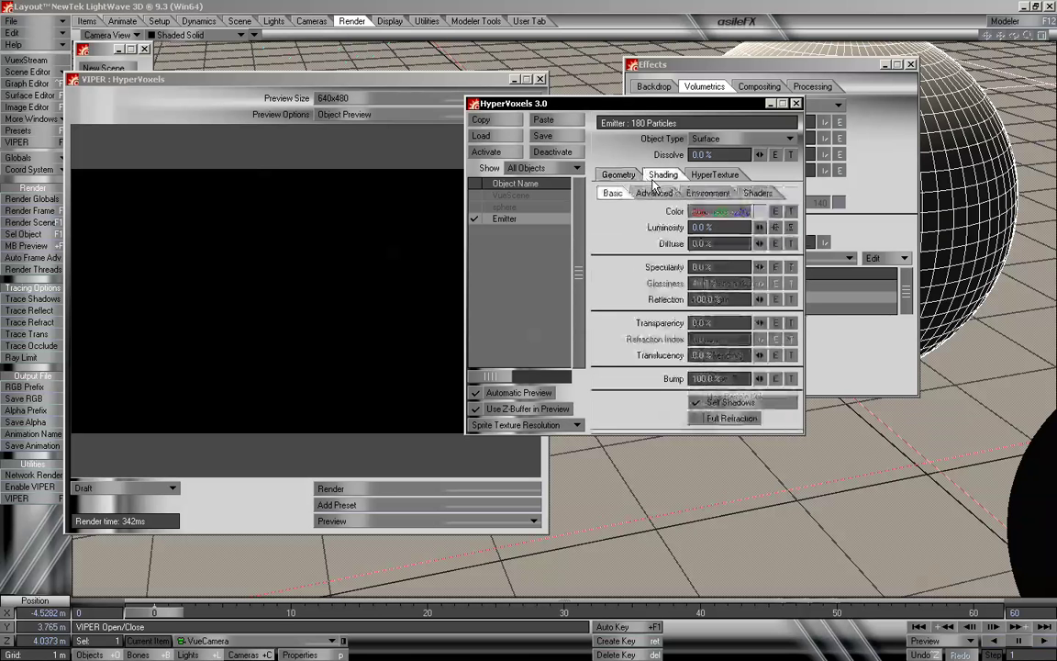
pyautogui.click(629, 176)
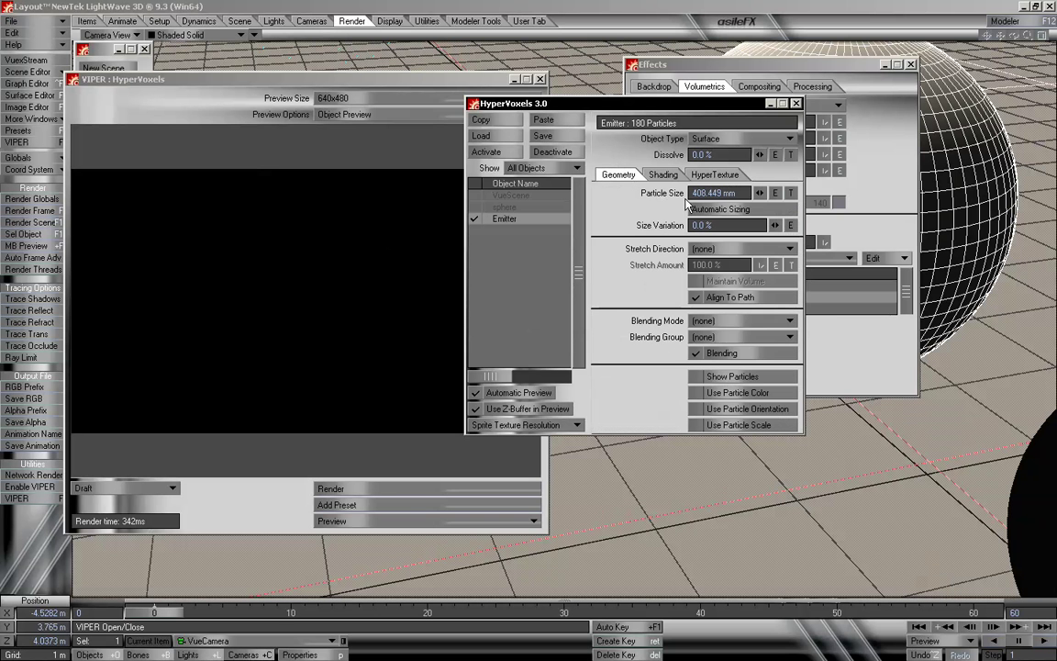
pyautogui.click(643, 175)
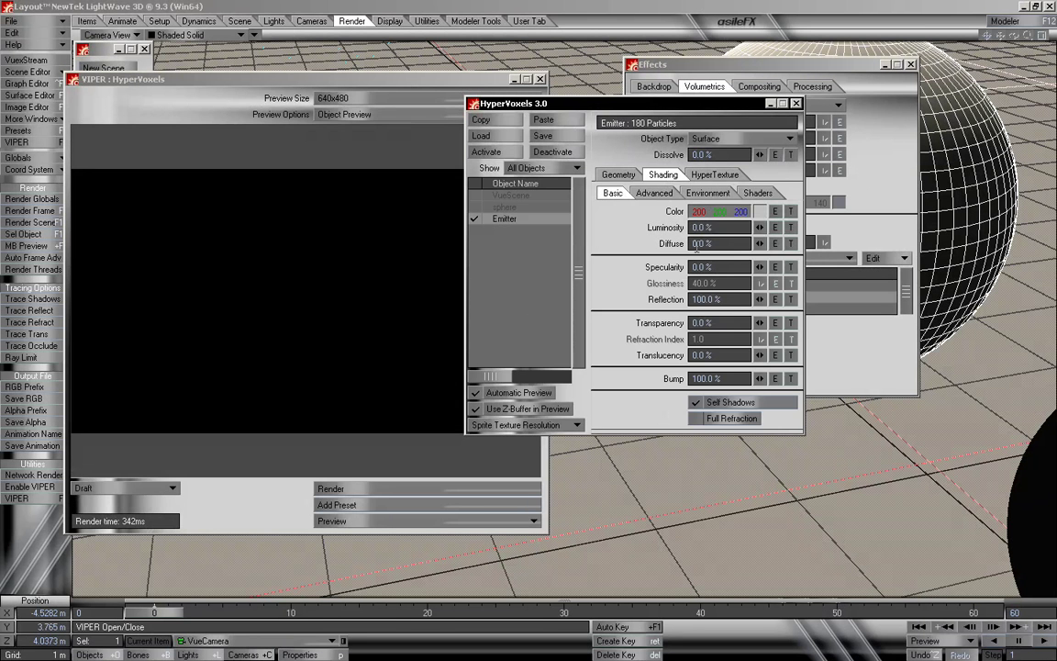
pyautogui.click(795, 104)
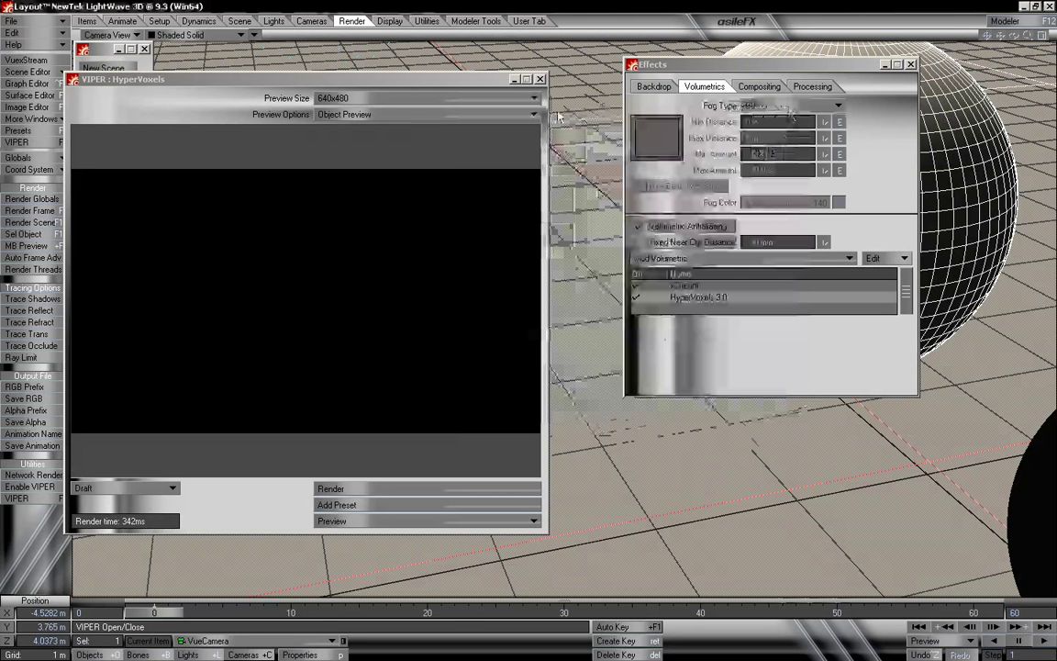
pyautogui.click(540, 79)
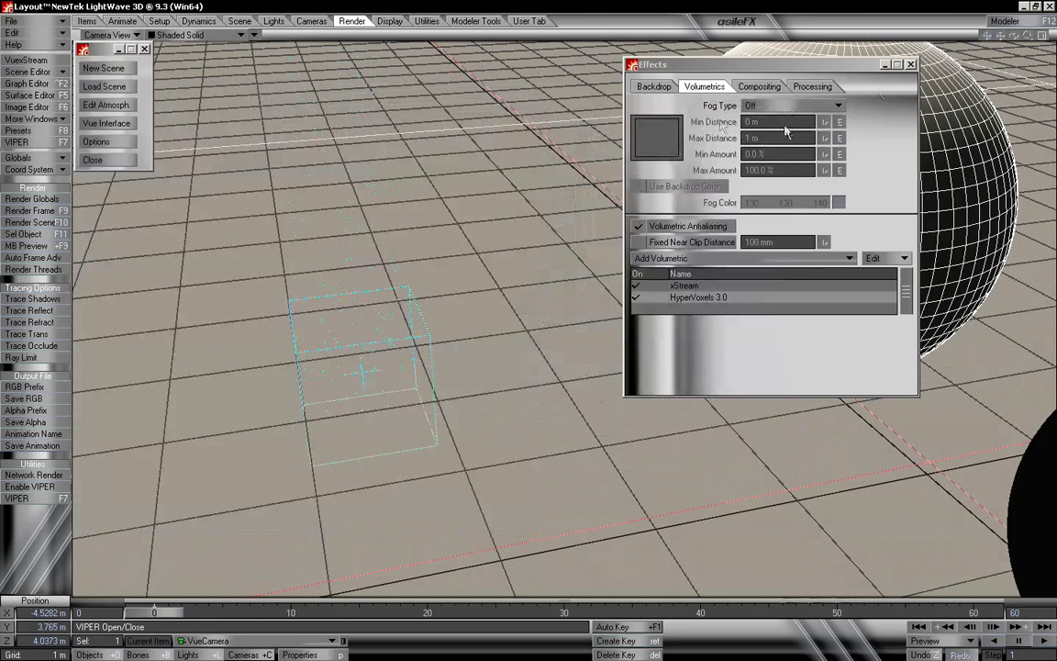
pyautogui.click(911, 64)
# Move the Vue camera to about X -6.58 m, Y 5.4 m, Z 5.29 m and render the current frame.
pyautogui.press('t')
pyautogui.moveTo(525, 250); pyautogui.dragTo(512, 187)
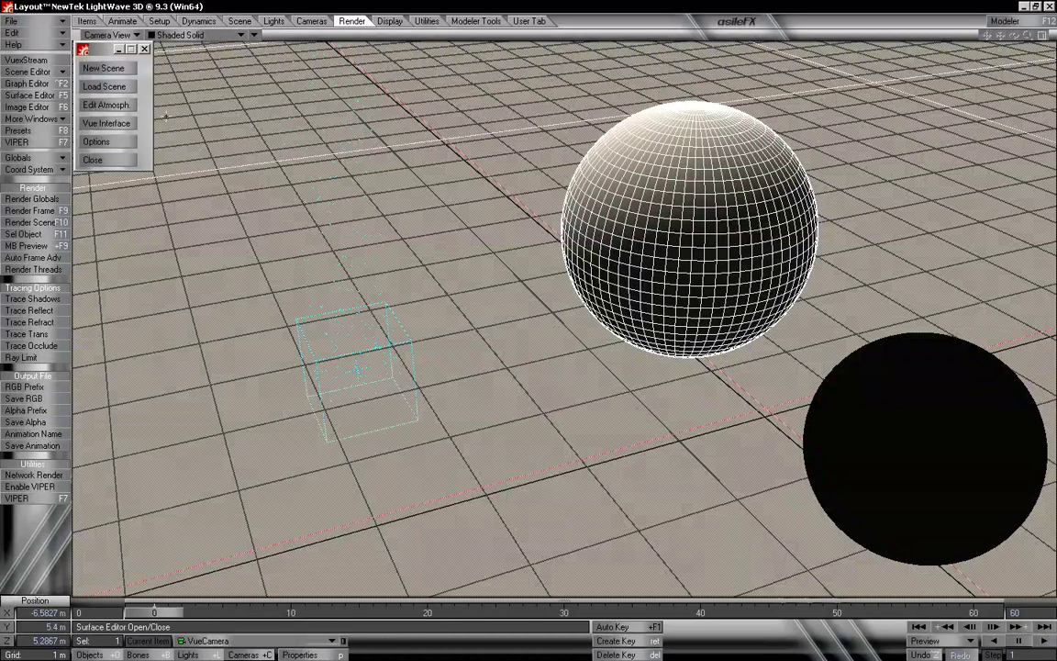
pyautogui.click(35, 210)
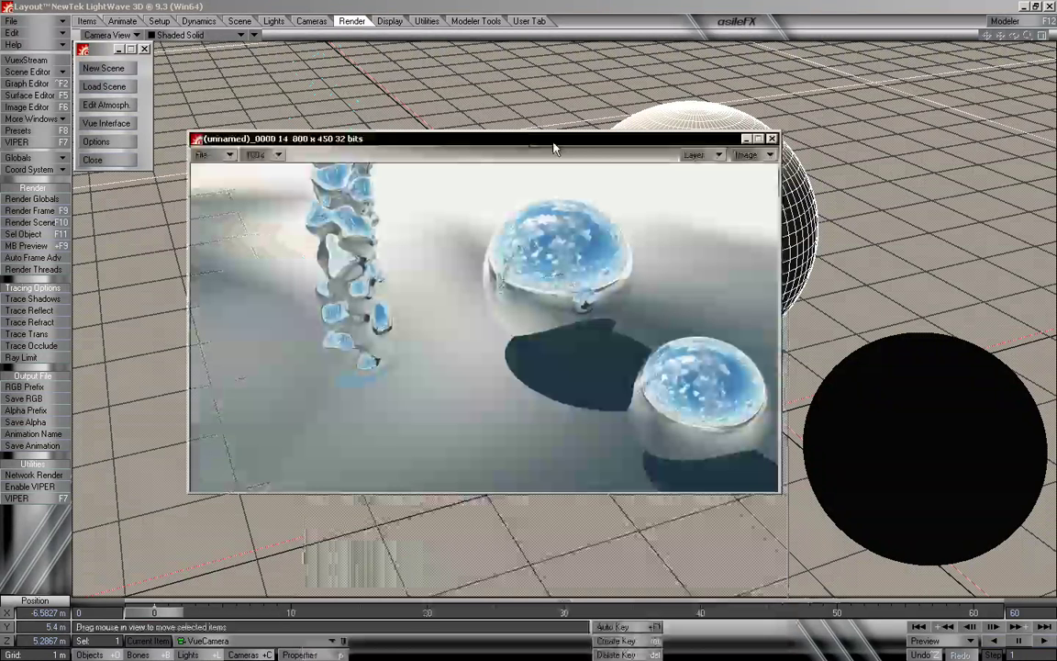
pyautogui.moveTo(554, 146)
pyautogui.mouseDown()
pyautogui.moveTo(524, 140)
pyautogui.moveTo(550, 149)
pyautogui.mouseUp()
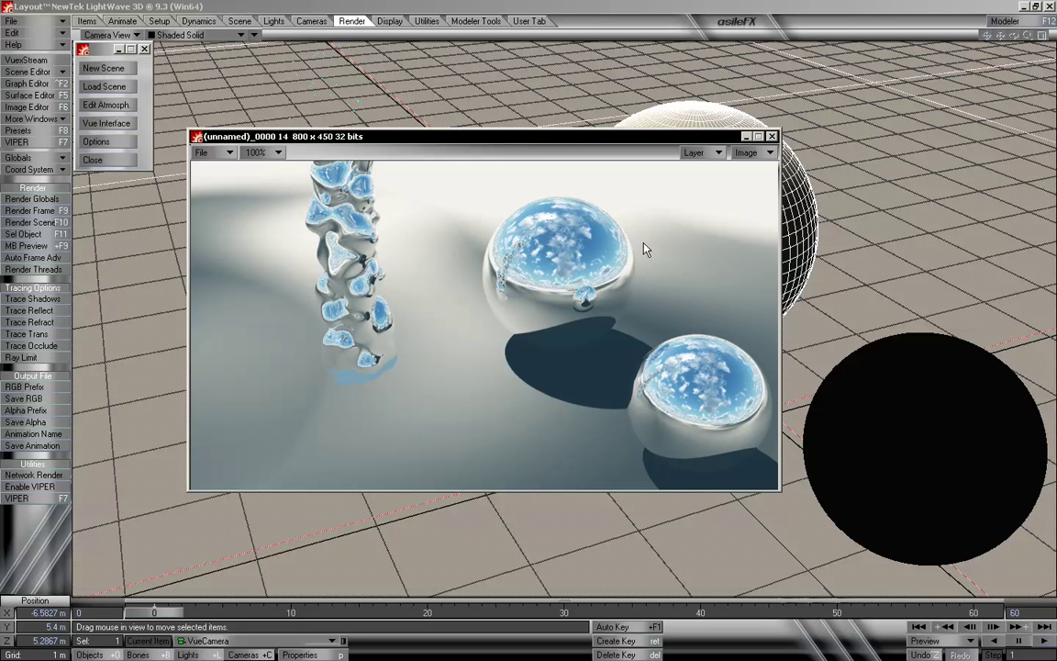
pyautogui.click(698, 122)
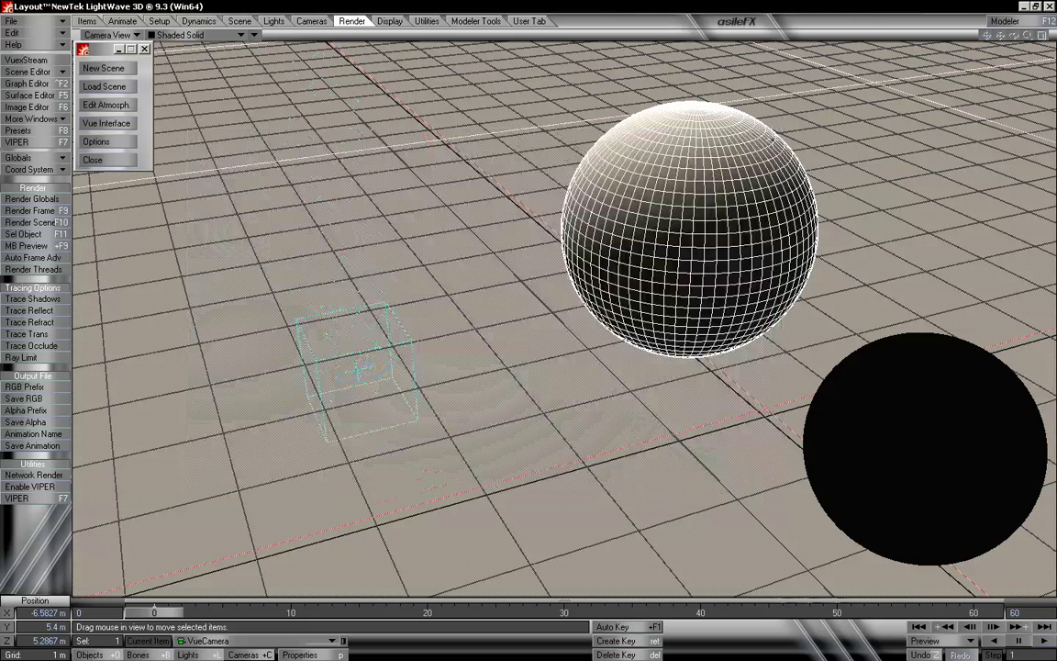
# Change the emitter's HyperVoxels object type to Volume and check the result in a VIPER preview.
pyautogui.click(316, 292)
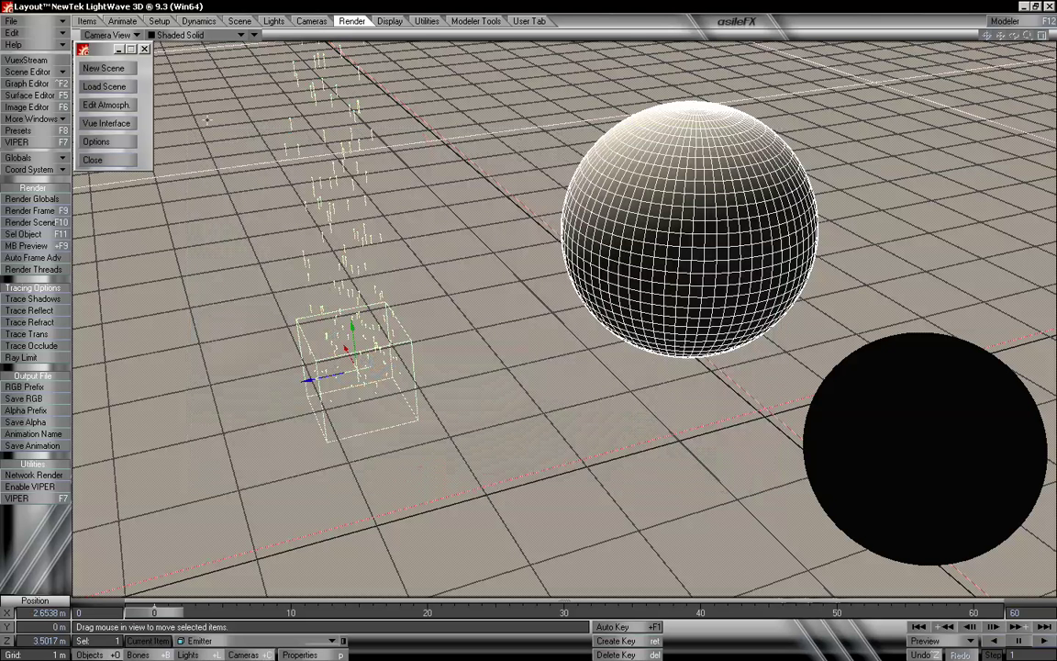
pyautogui.hotkey('ctrl', 'F6')
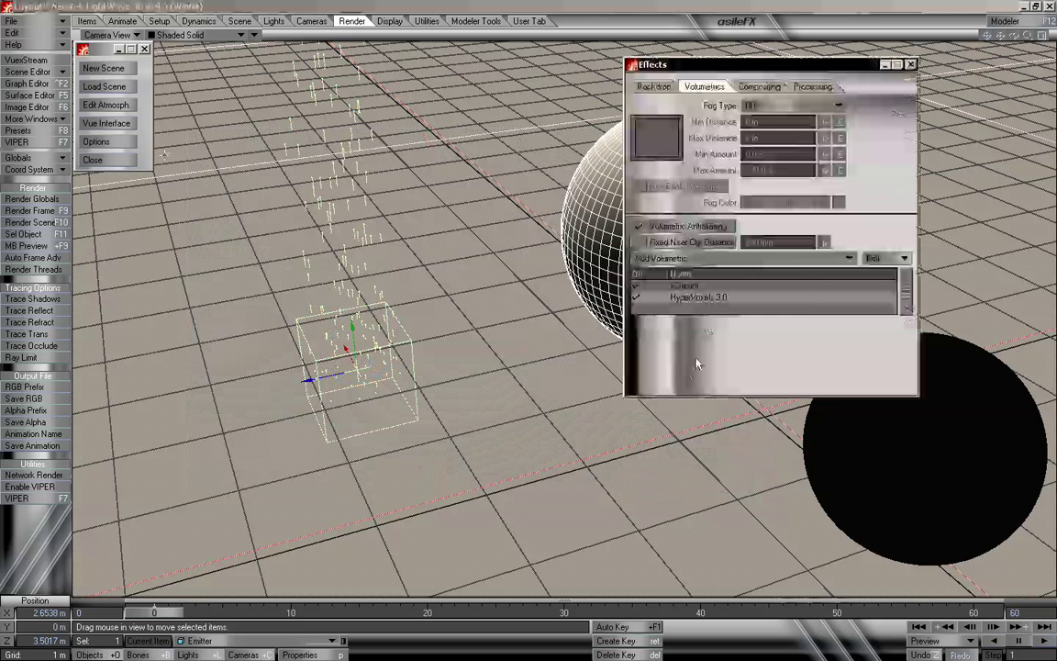
pyautogui.doubleClick(640, 265)
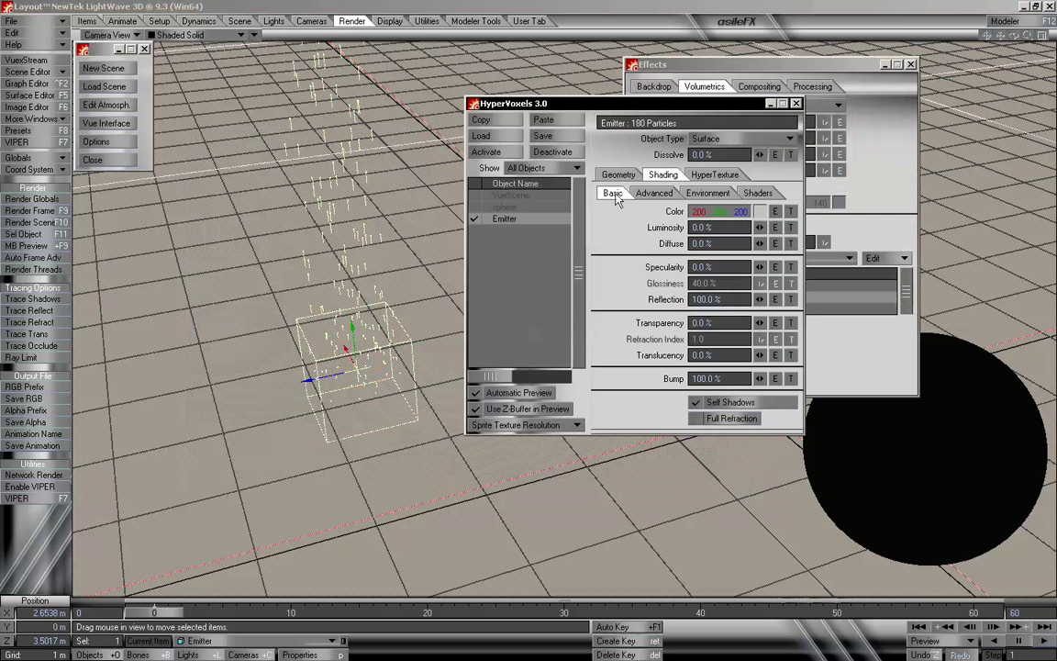
pyautogui.click(720, 139)
pyautogui.click(720, 150)
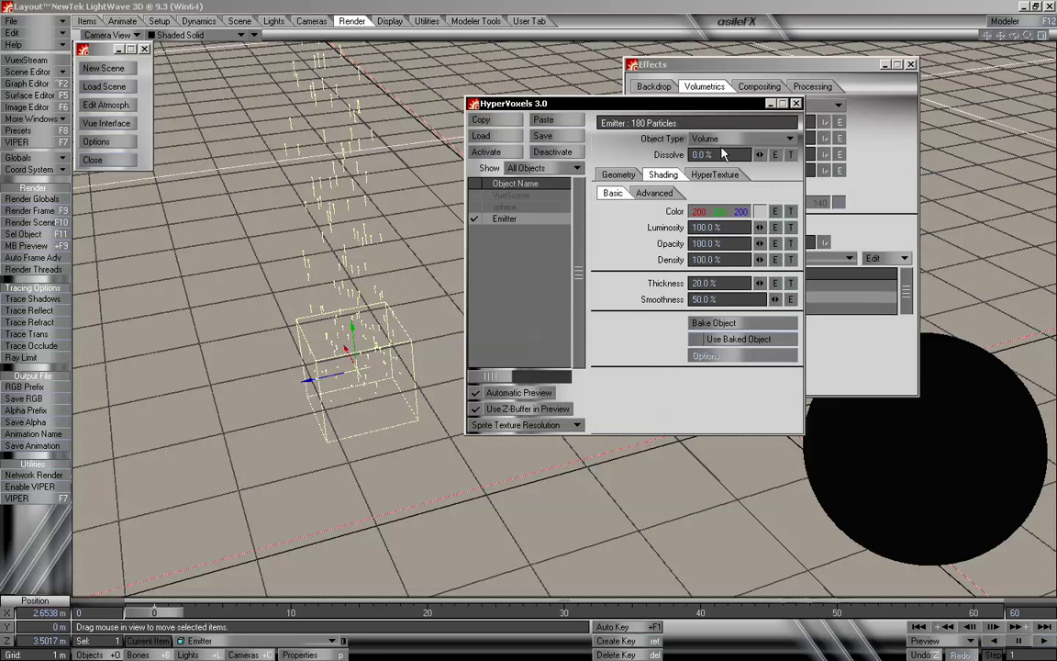
pyautogui.click(23, 143)
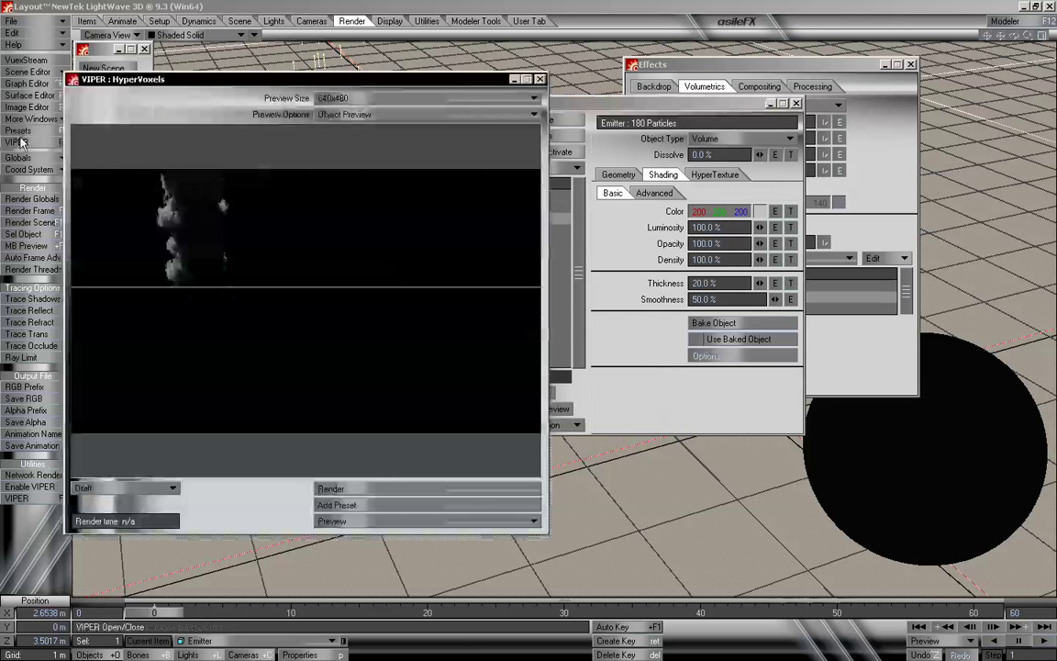
pyautogui.click(539, 79)
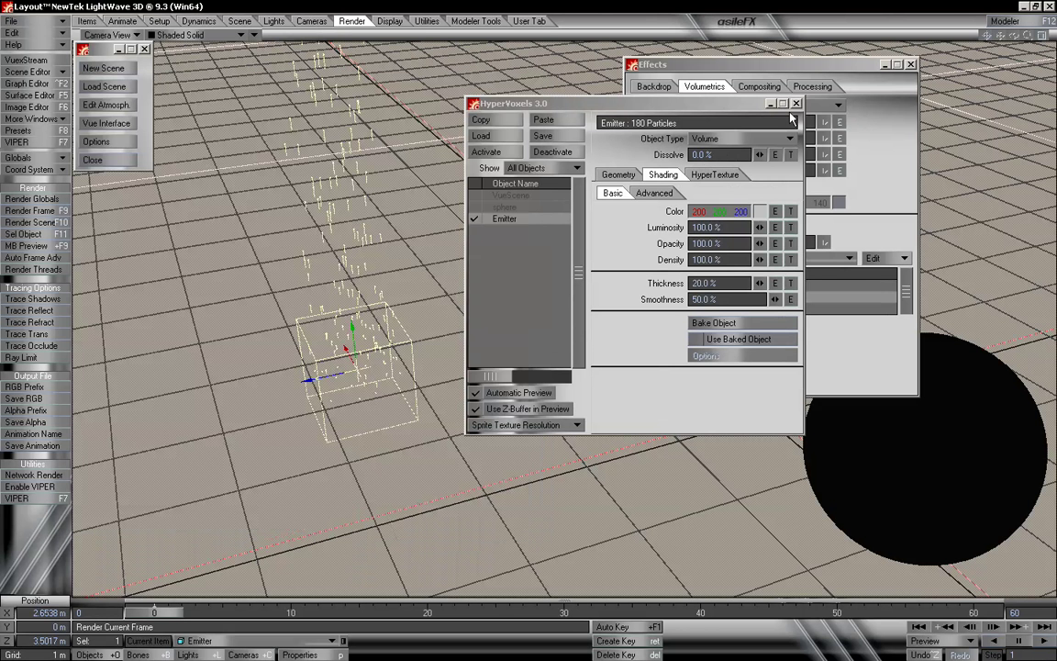
# Review the volume's geometry and shading settings, keeping VueLight as Light 1.
pyautogui.click(618, 175)
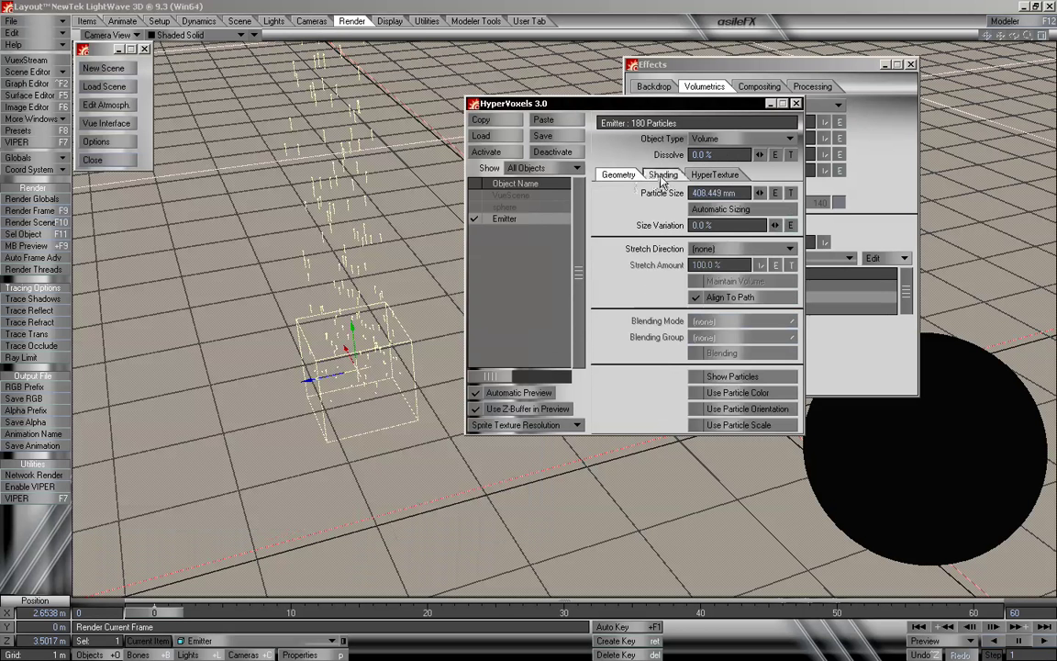
pyautogui.click(661, 175)
pyautogui.click(654, 193)
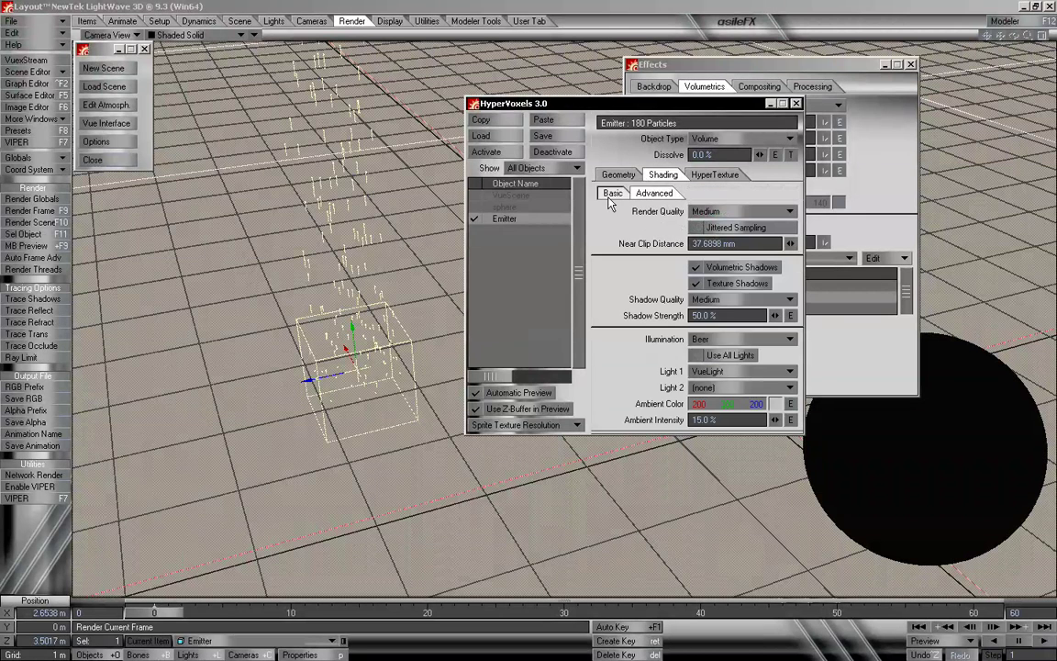
pyautogui.click(723, 371)
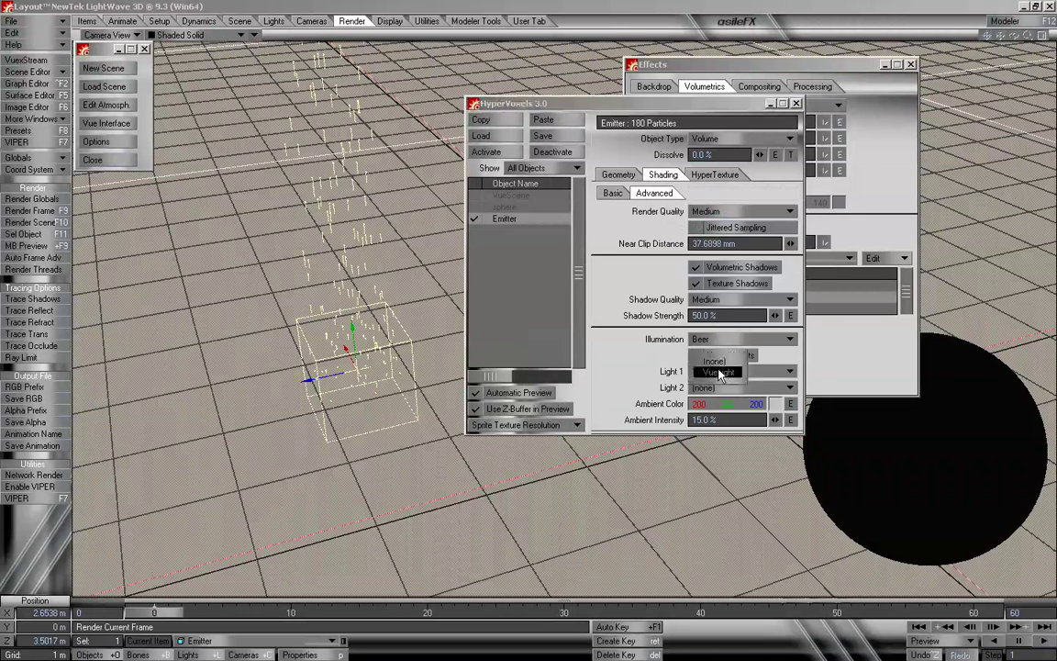
pyautogui.click(724, 372)
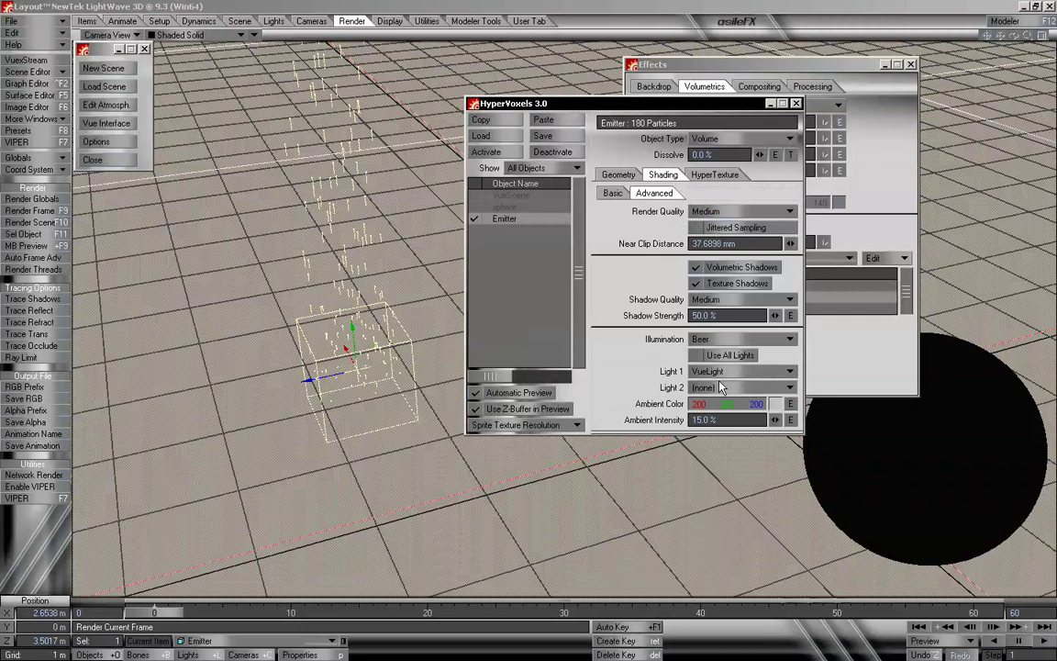
pyautogui.click(612, 193)
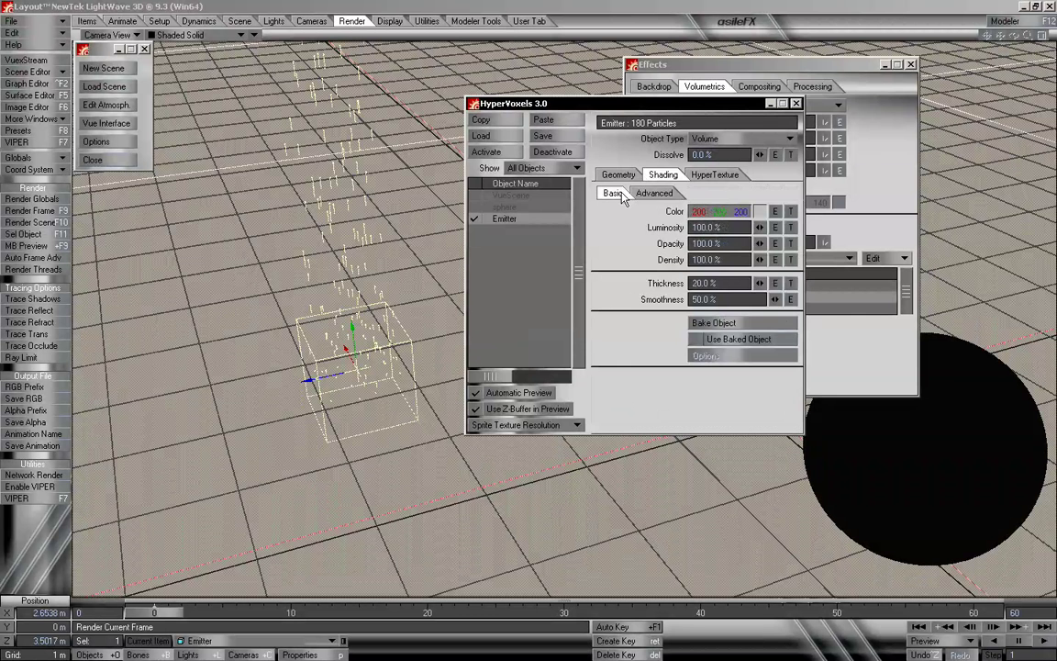
# Close the HyperVoxels and Effects windows, and render the current frame to view the volumetric particles.
pyautogui.click(796, 103)
pyautogui.click(911, 64)
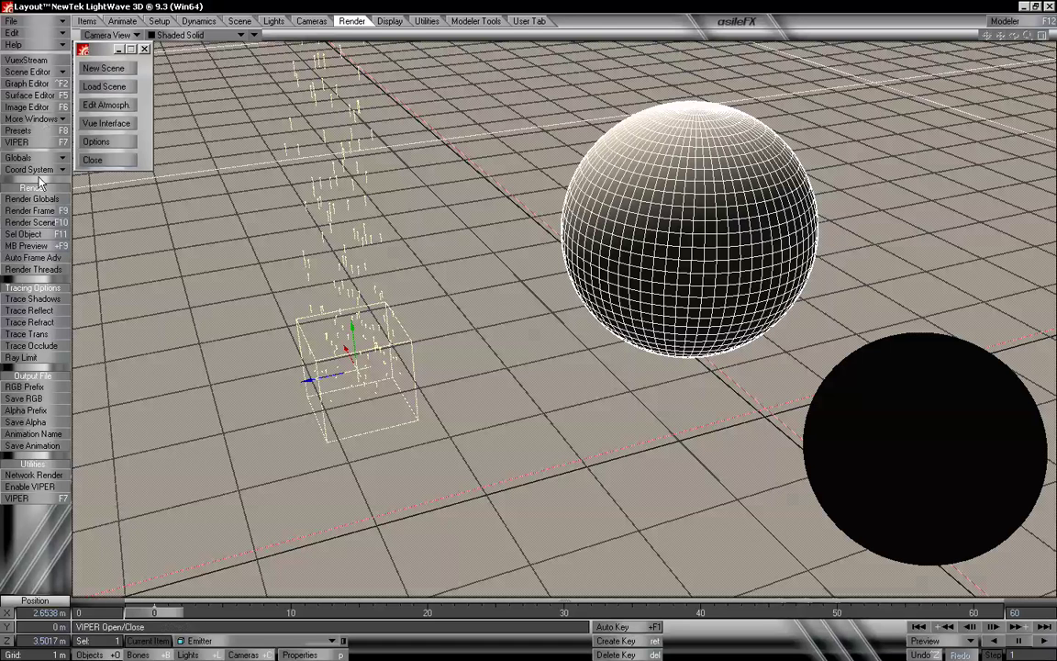
pyautogui.click(33, 210)
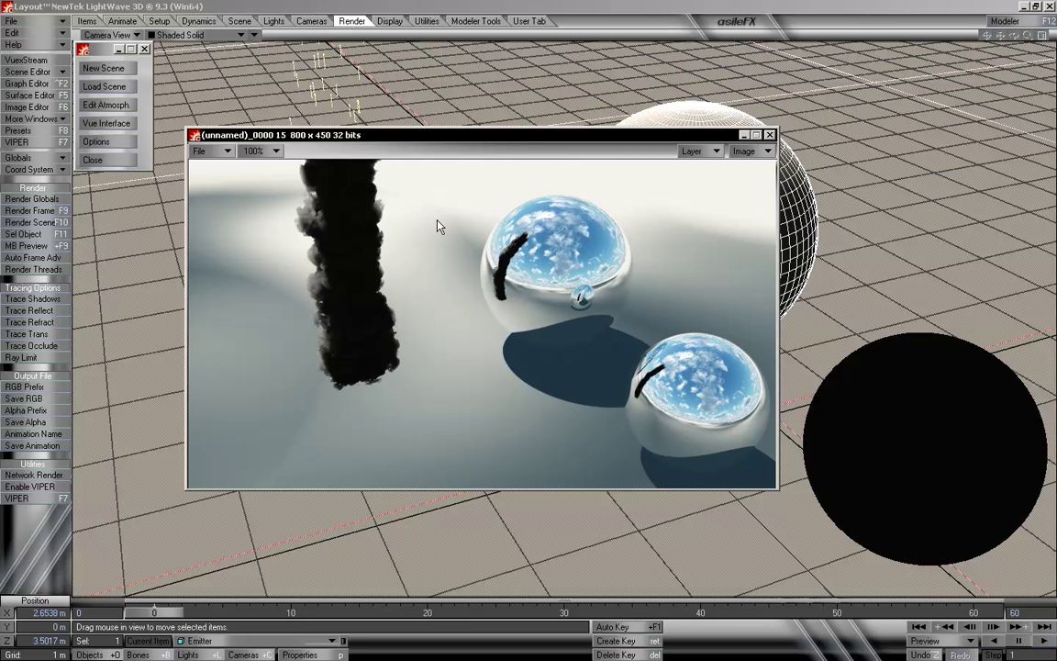
pyautogui.click(771, 135)
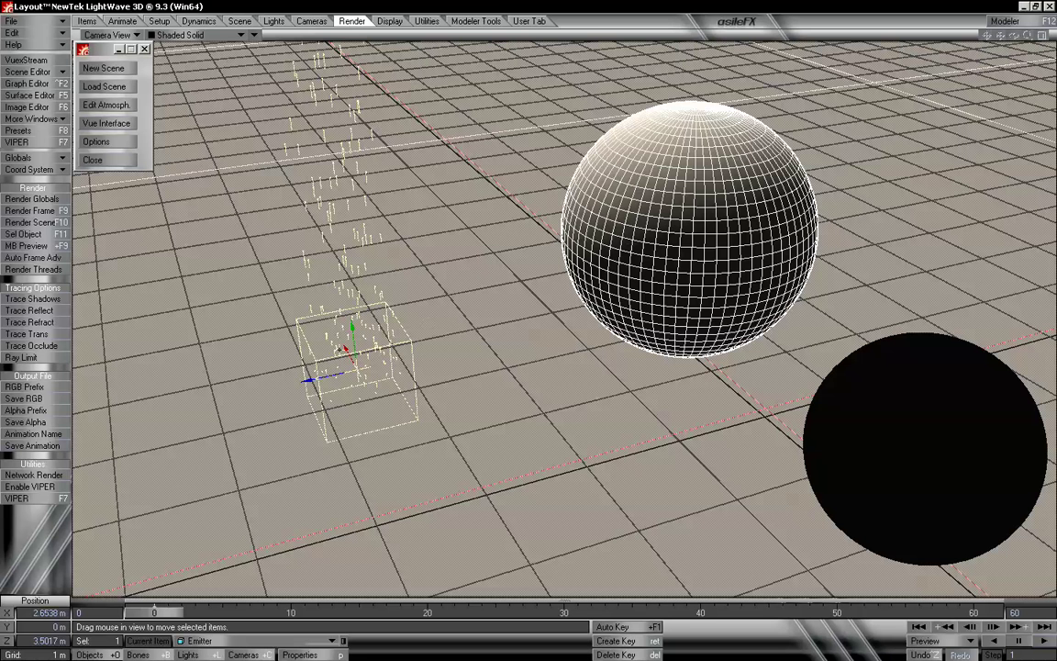
# Move the black sphere in front of the particle emitter, to about X -1.55 m, Y 2.93 m, Z 3.38 m.
pyautogui.hotkey('shift', 'c')
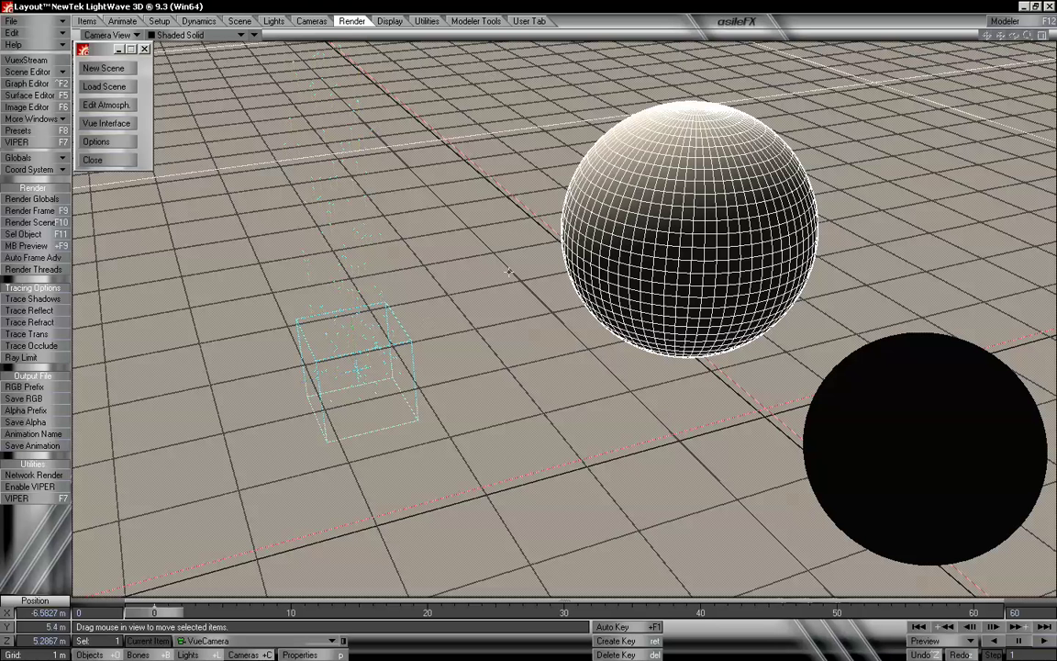
pyautogui.click(854, 448)
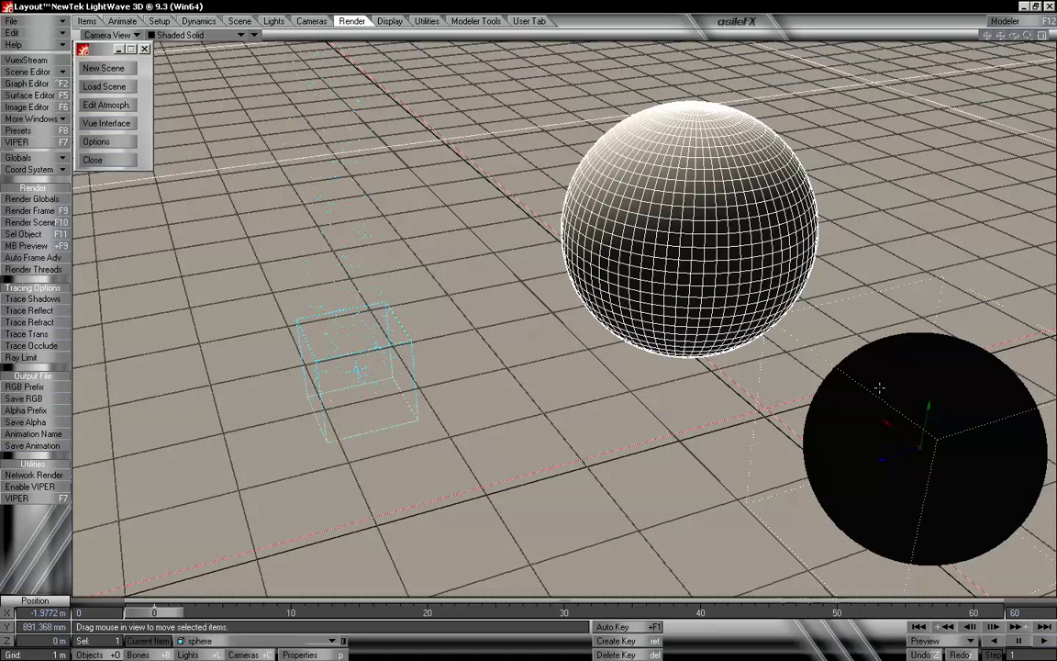
pyautogui.moveTo(769, 338); pyautogui.dragTo(805, 548)
pyautogui.moveTo(610, 445); pyautogui.dragTo(500, 268)
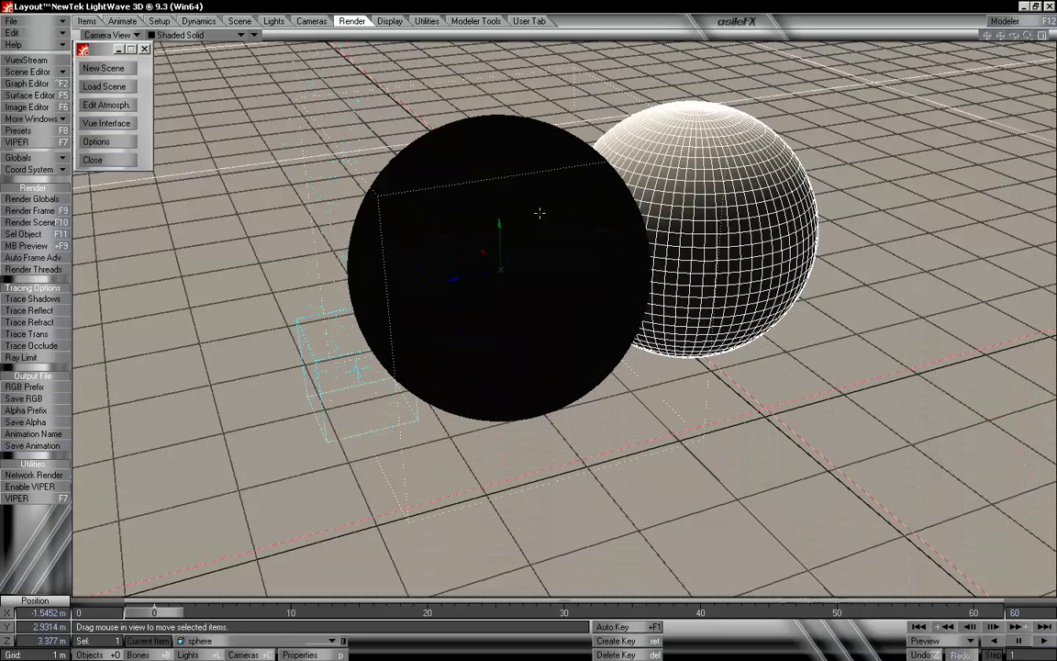
# In the Surface Editor, set the moved sphere's Diffuse to 100%, Reflection to 0% and Transparency to 71%.
pyautogui.click(28, 95)
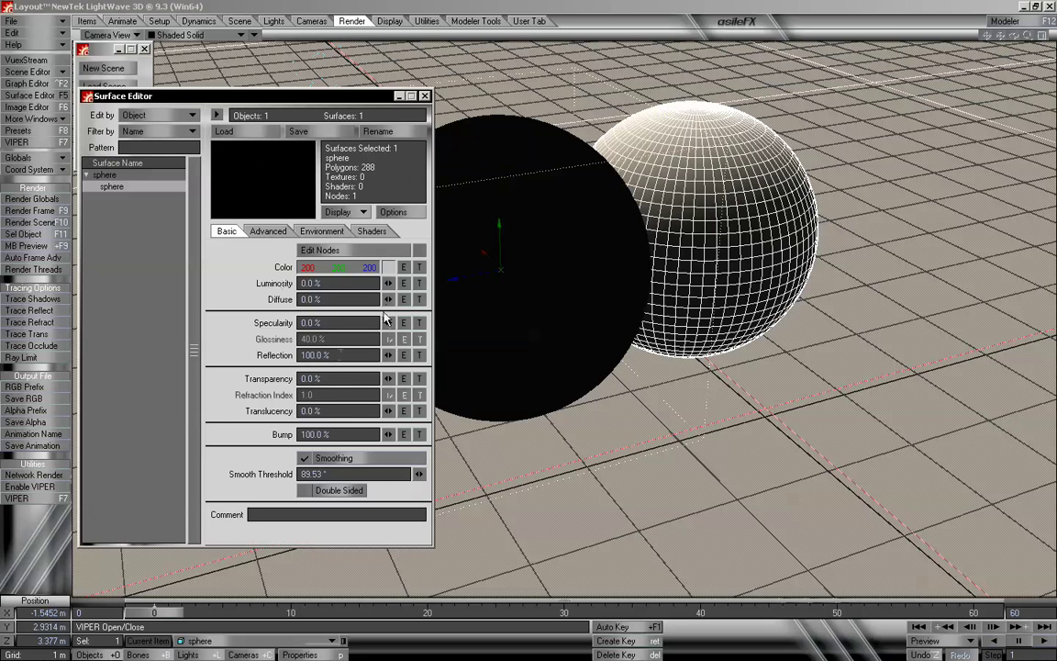
pyautogui.moveTo(388, 299); pyautogui.dragTo(399, 307)
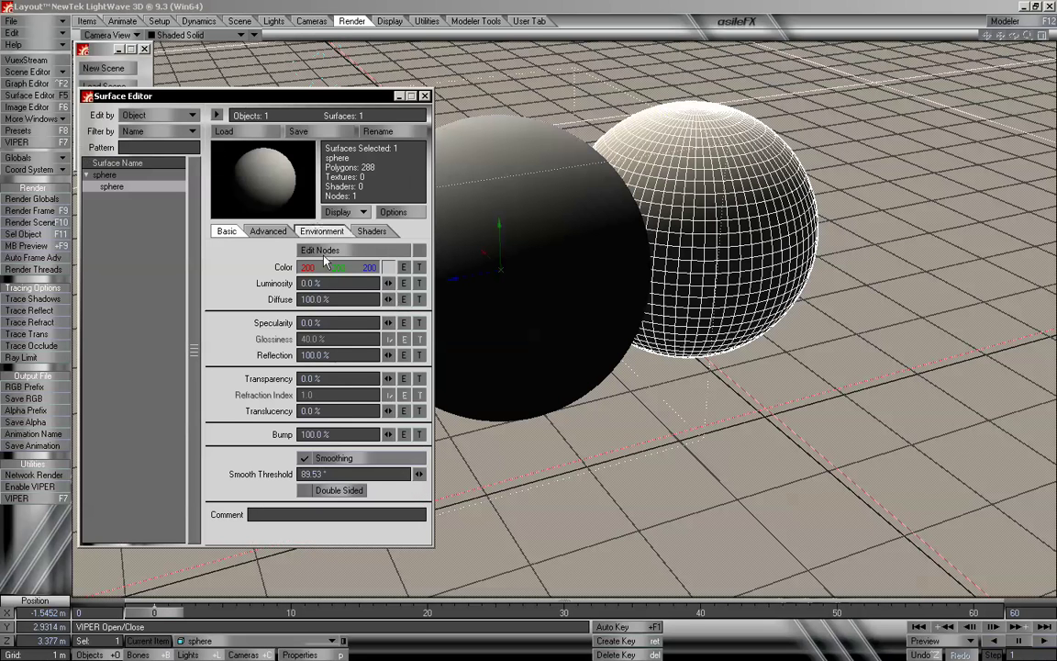
pyautogui.moveTo(387, 356); pyautogui.dragTo(348, 323)
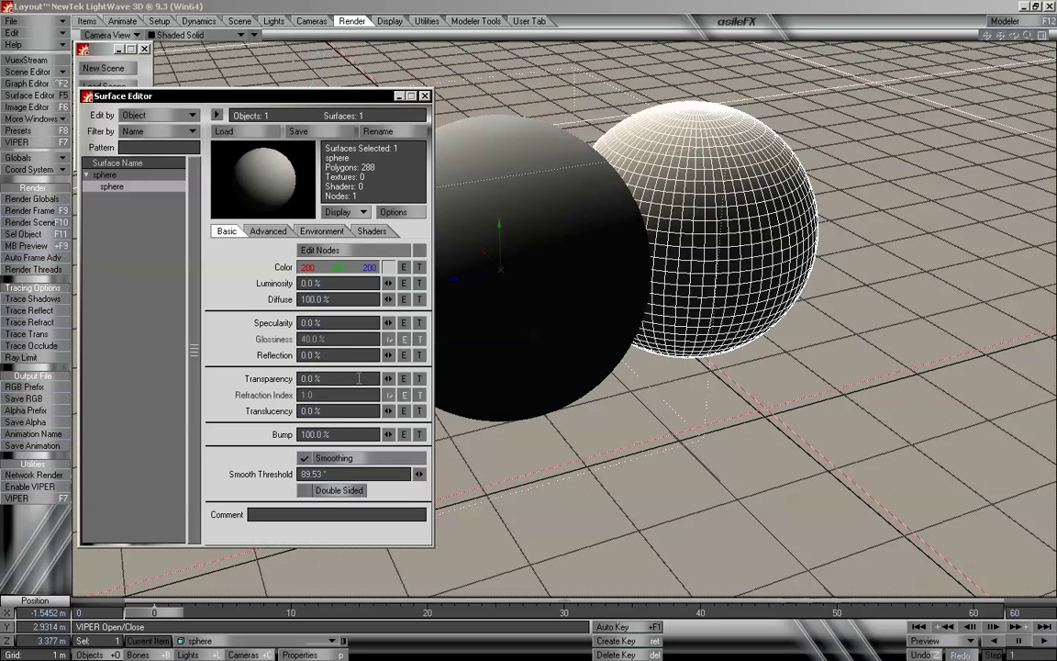
pyautogui.moveTo(389, 378); pyautogui.dragTo(347, 379)
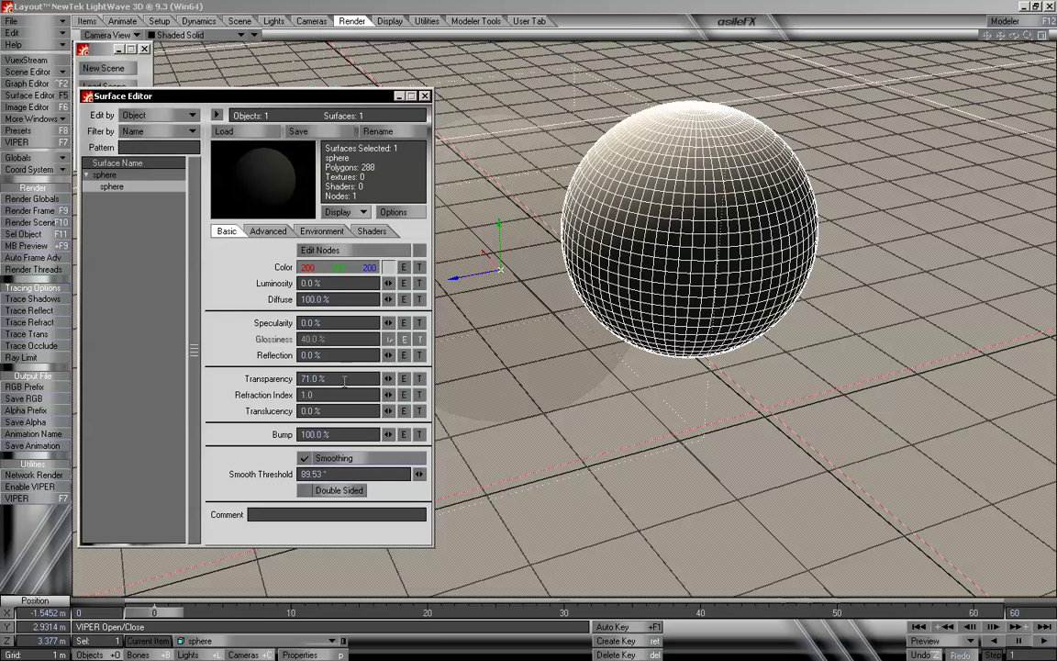
# Render the current frame to check the transparent sphere over the volumetric particles, and close the render.
pyautogui.click(30, 212)
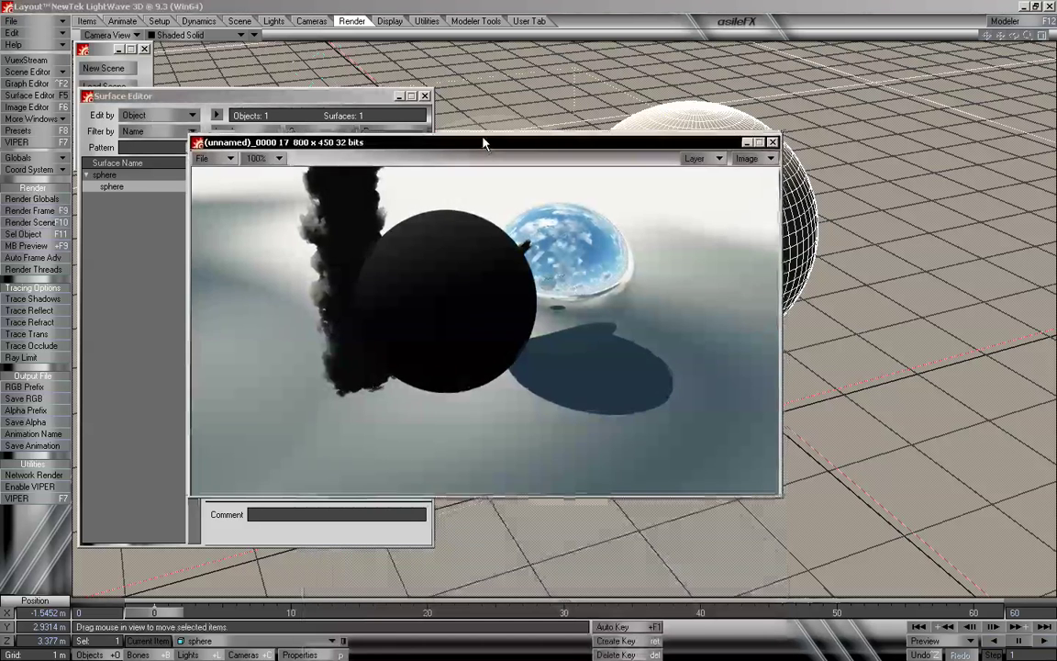
pyautogui.moveTo(484, 142); pyautogui.dragTo(488, 143)
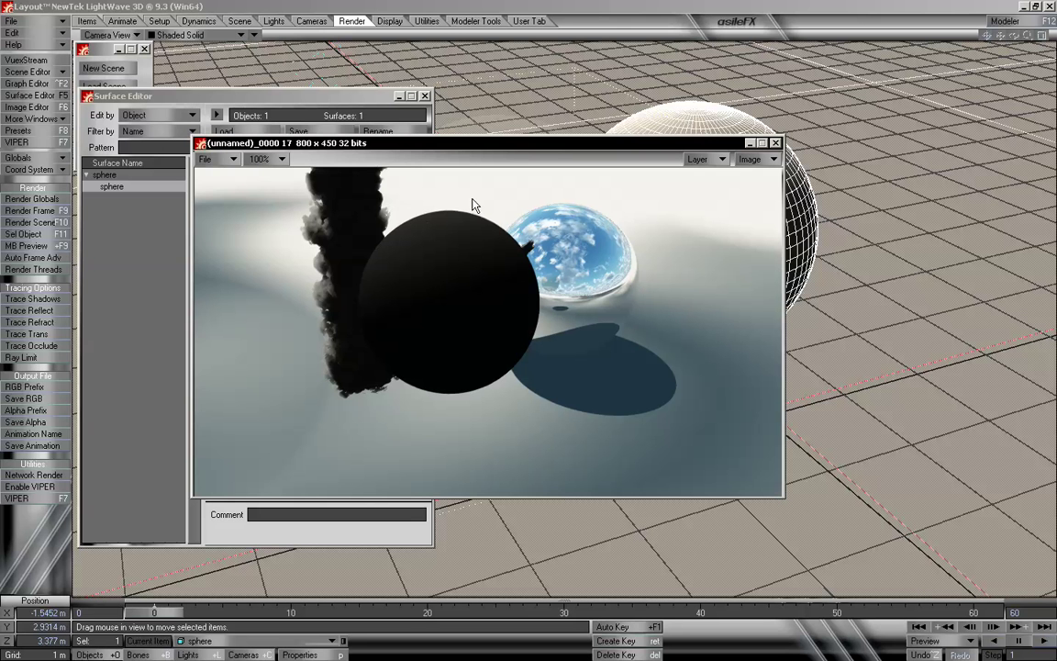
pyautogui.moveTo(500, 147); pyautogui.dragTo(636, 234)
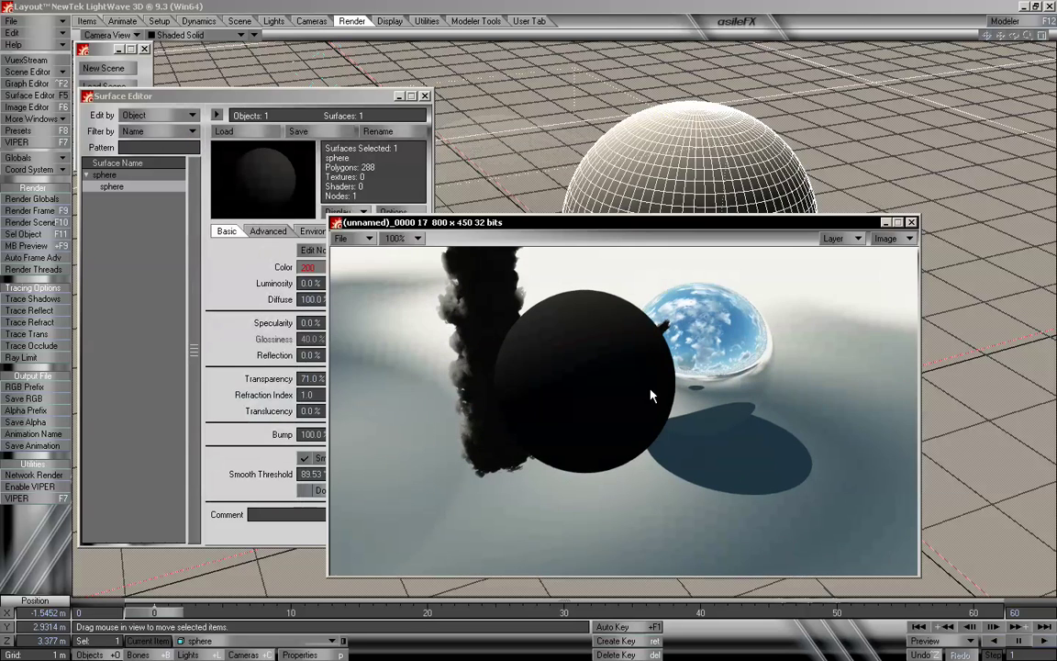
pyautogui.click(912, 223)
# Set the transparent sphere's Refraction Index to 1.01, render the current frame to examine the refraction, and close the image.
pyautogui.click(312, 394)
pyautogui.write('0')
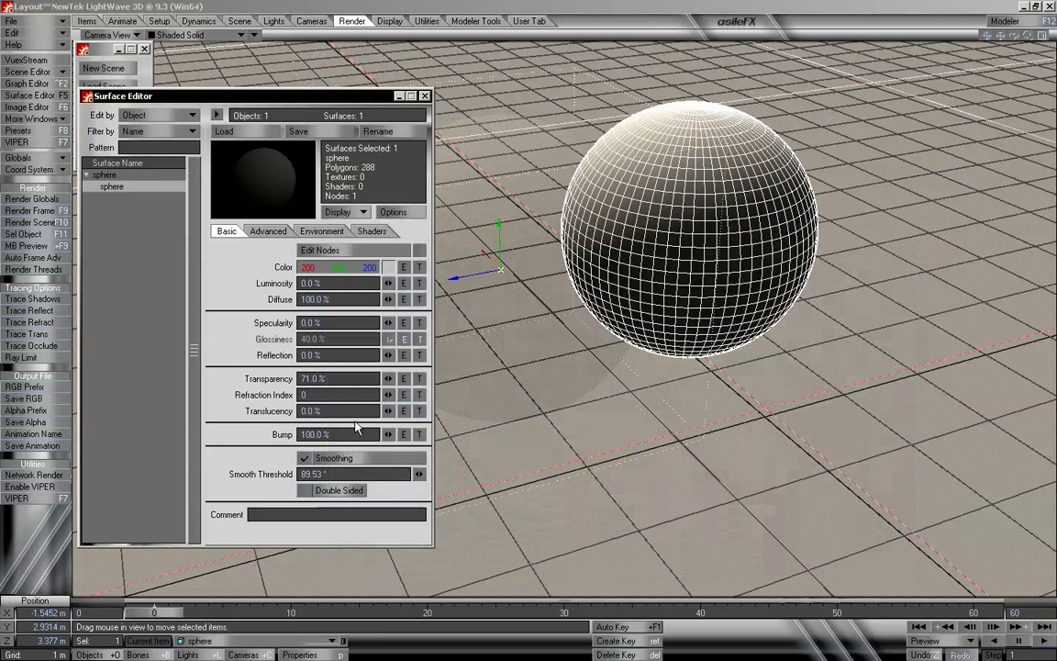
pyautogui.press('BackSpace')
pyautogui.write('1.01')
pyautogui.press('Return')
pyautogui.click(52, 212)
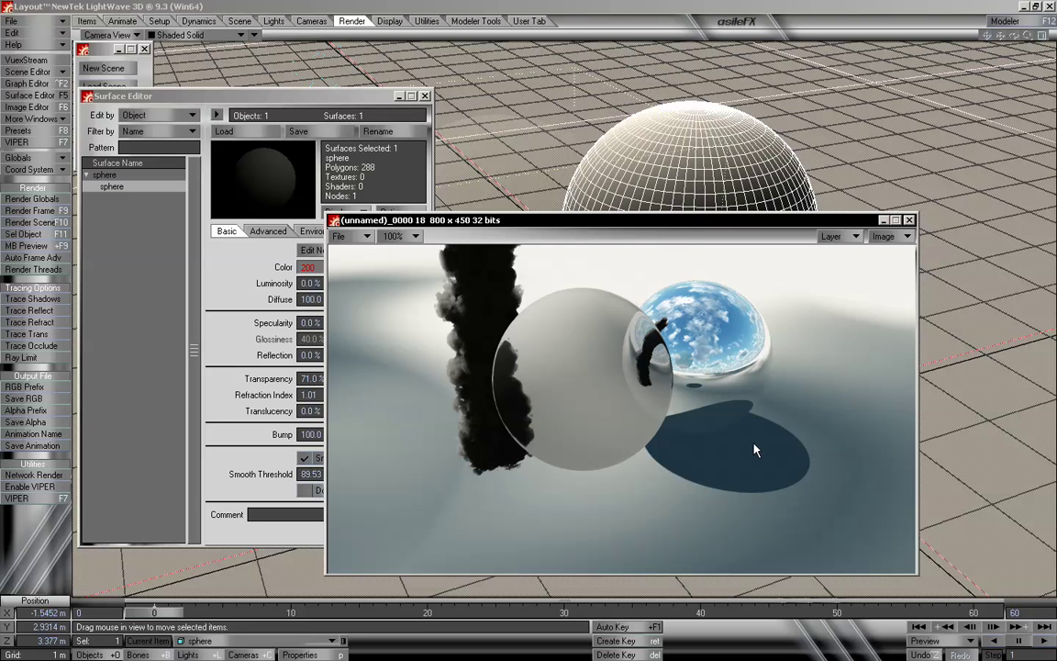
pyautogui.click(909, 220)
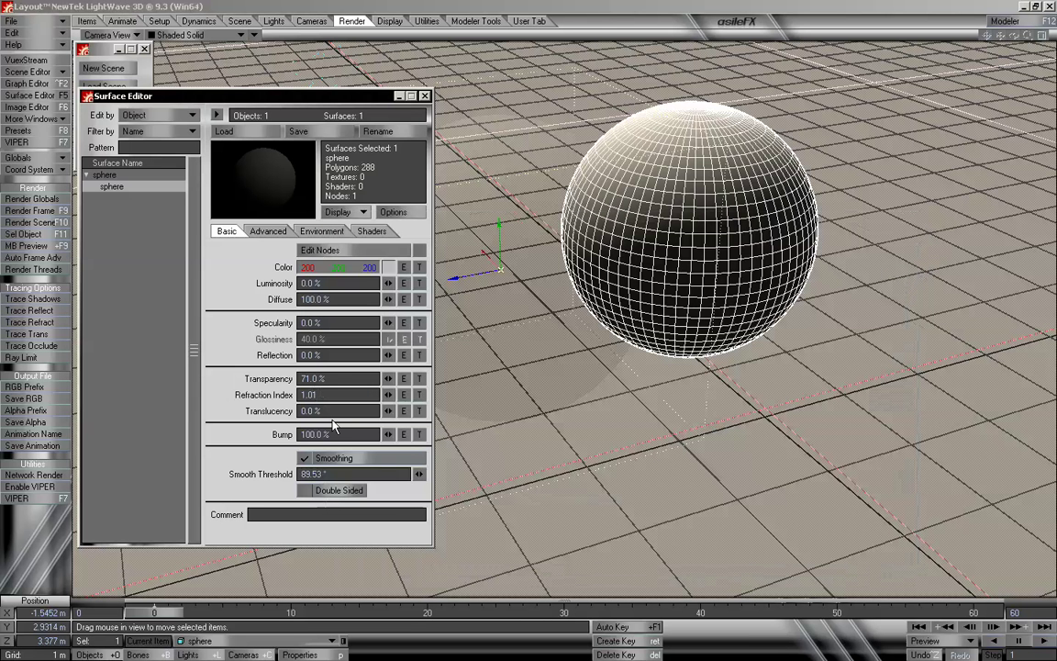
# Set the transparent sphere's Refraction Index to 1.0001 and render the current frame again to view the result.
pyautogui.click(331, 394)
pyautogui.write('1.0001')
pyautogui.click(44, 212)
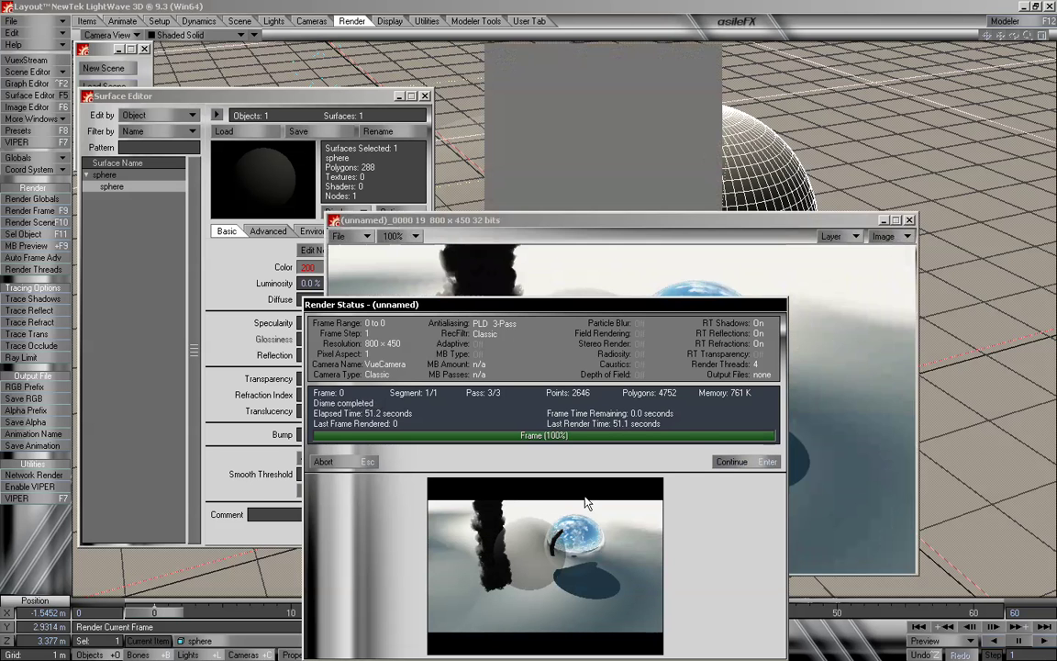
pyautogui.click(732, 462)
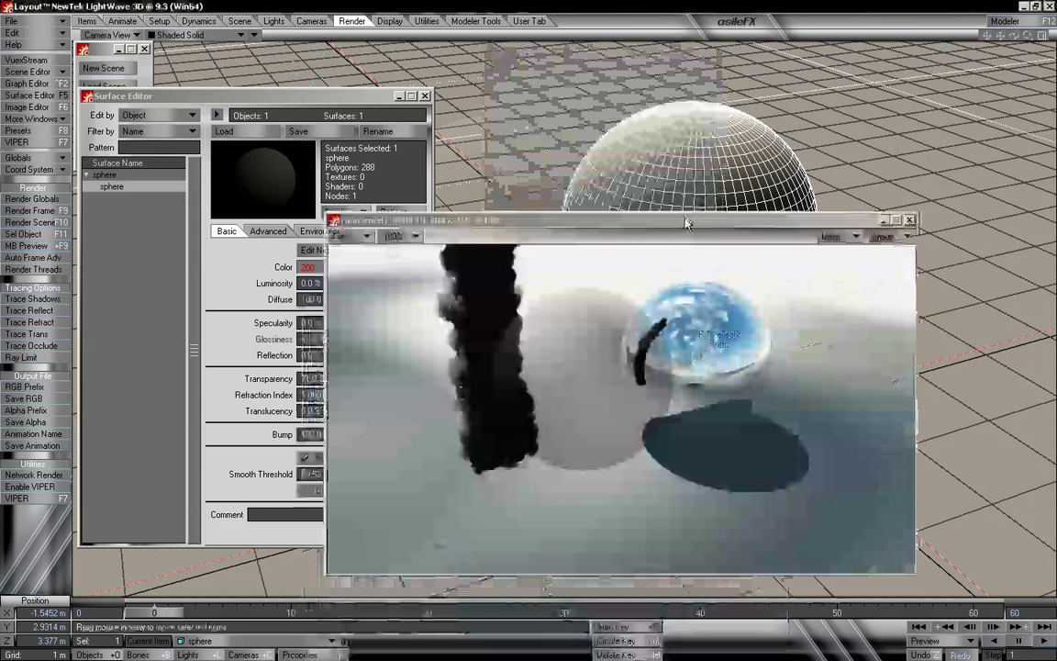
pyautogui.moveTo(621, 221); pyautogui.dragTo(571, 208)
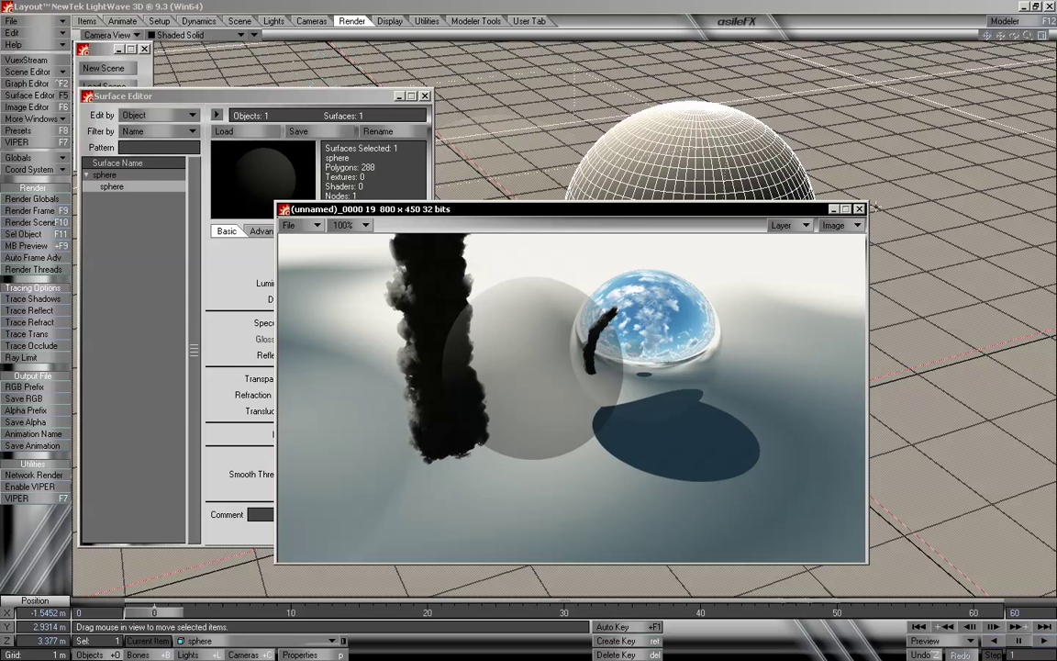
pyautogui.click(785, 191)
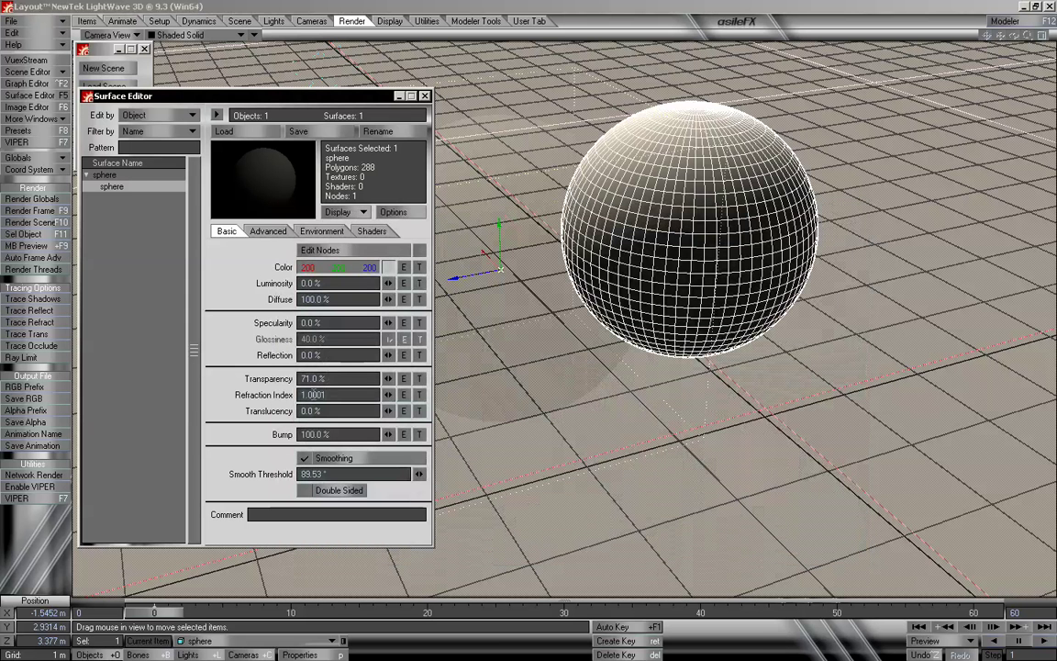
# Close the Surface Editor and leave the transparent sphere selected in the camera view.
pyautogui.doubleClick(320, 396)
pyautogui.click(336, 397)
pyautogui.click(338, 394)
pyautogui.click(425, 97)
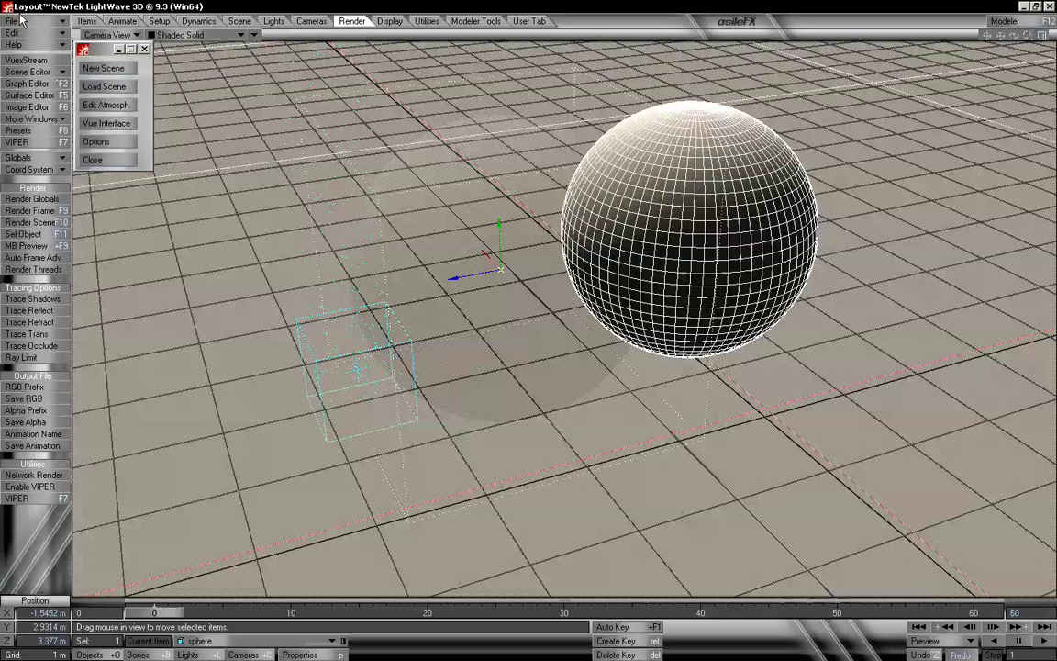
pyautogui.click(313, 317)
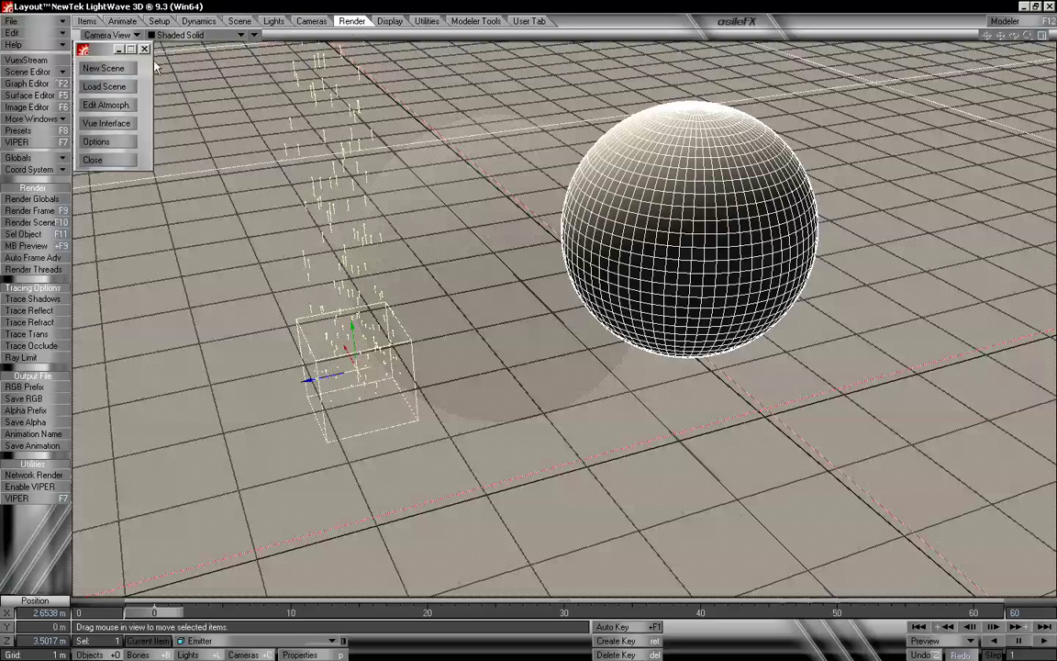
pyautogui.click(424, 172)
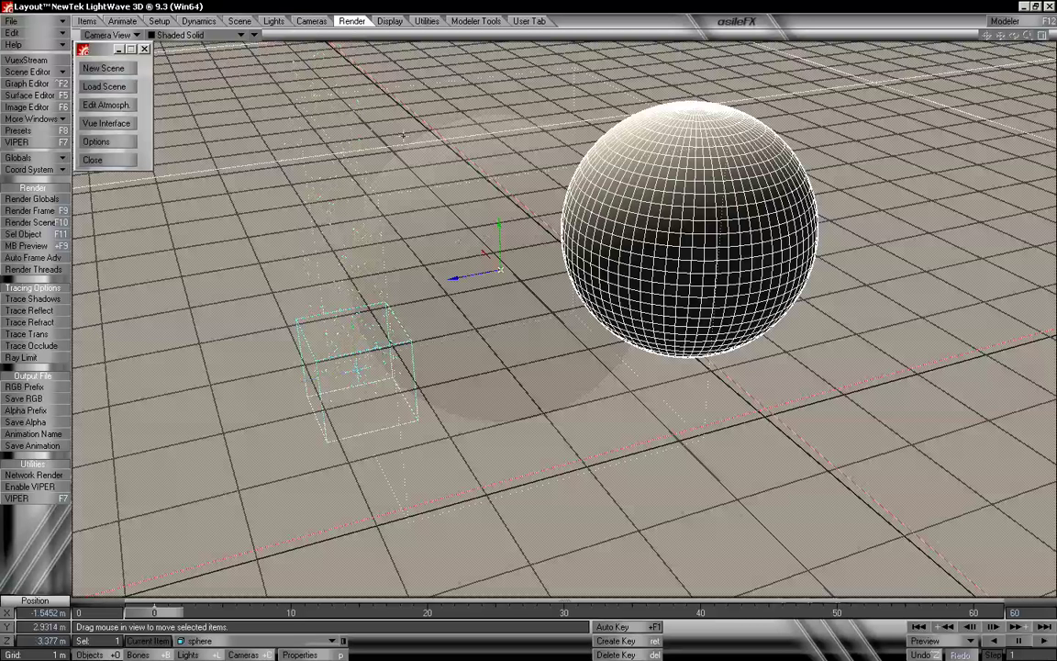